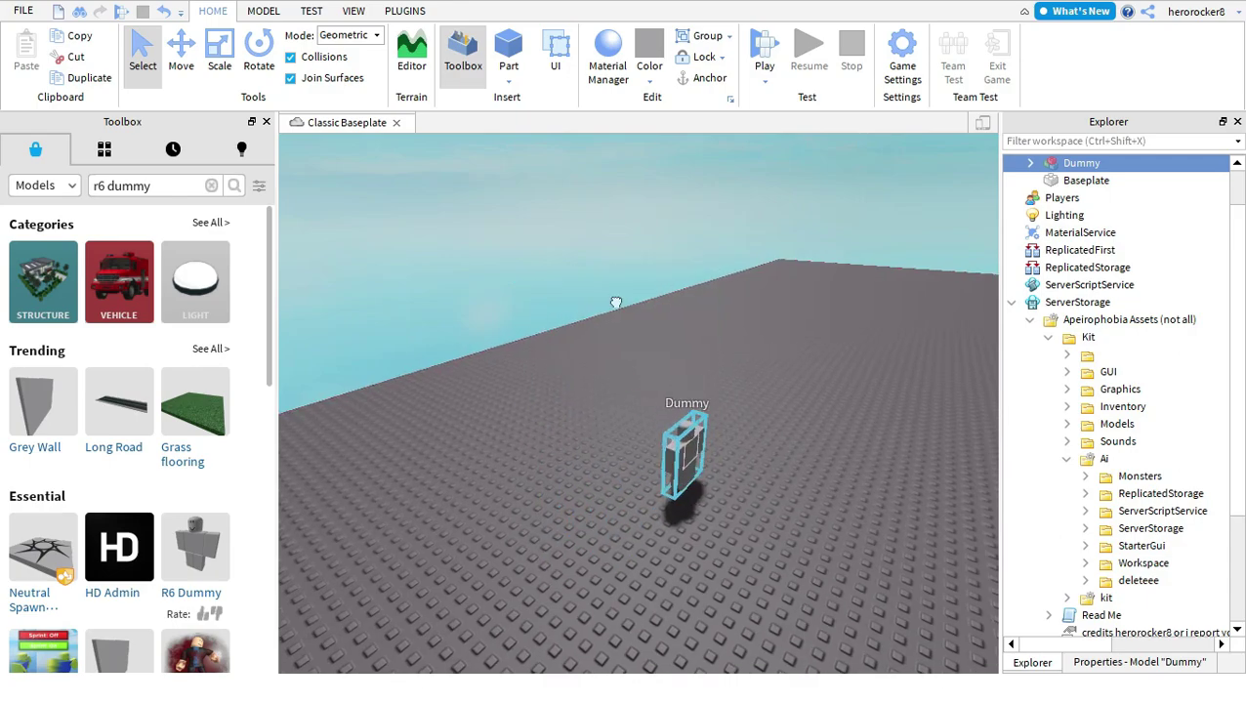
Step: Move everything in the deleteee folder, from Animator through Jumpscare, into the Dummy model in Workspace
right_click_drag(641, 414, 702, 175)
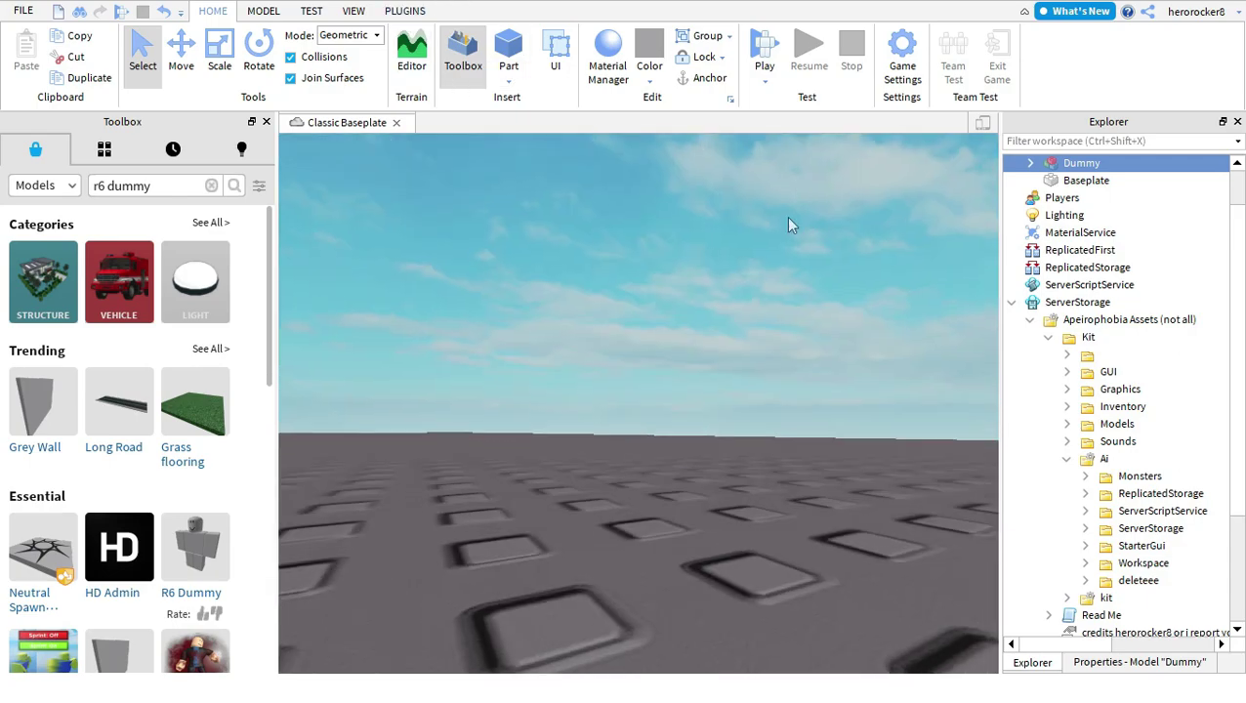
key("f")
left_click(1085, 579)
scroll(1113, 546, "down", 3)
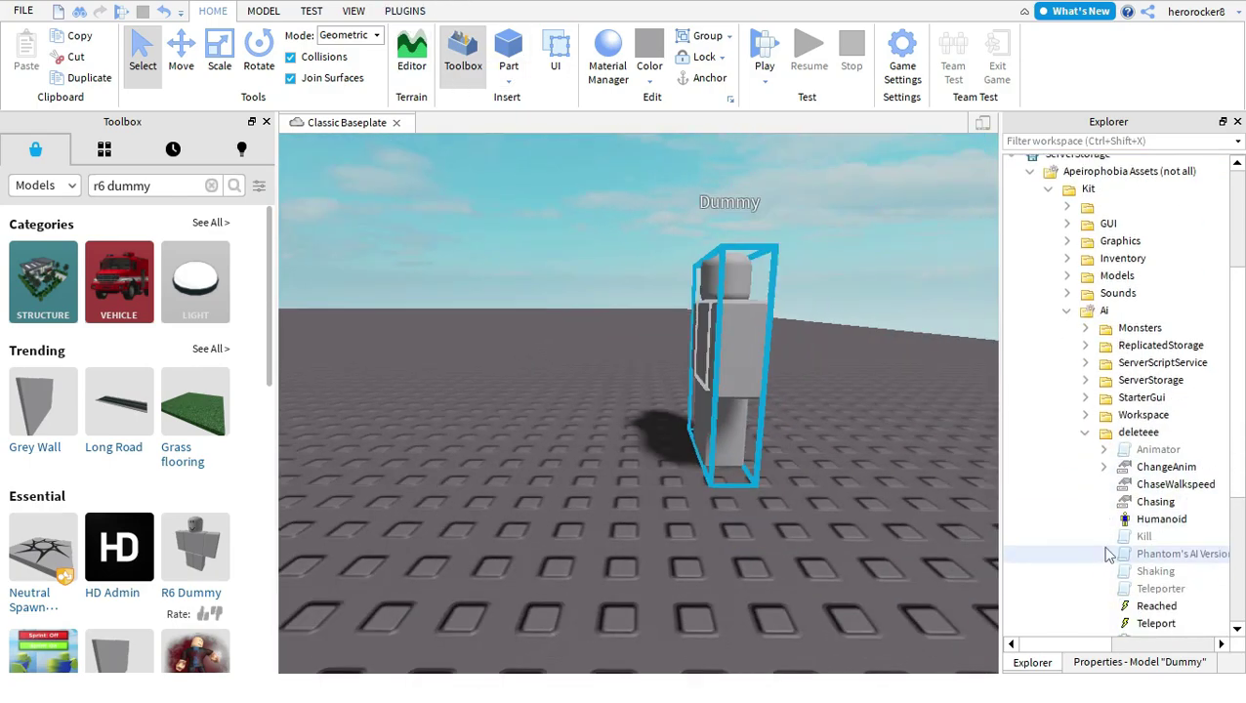
left_click(1141, 401)
scroll(1140, 402, "down", 1)
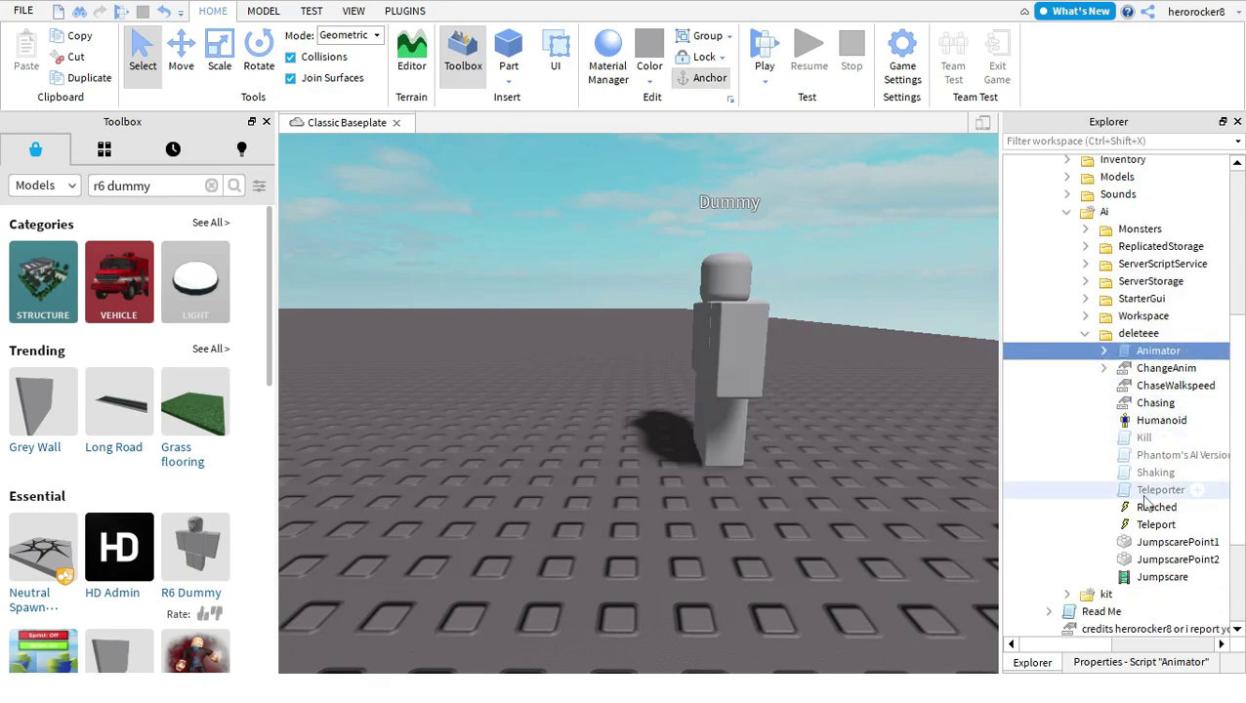
left_click(1138, 577, "shift")
left_click_drag(1150, 542, 1140, 214)
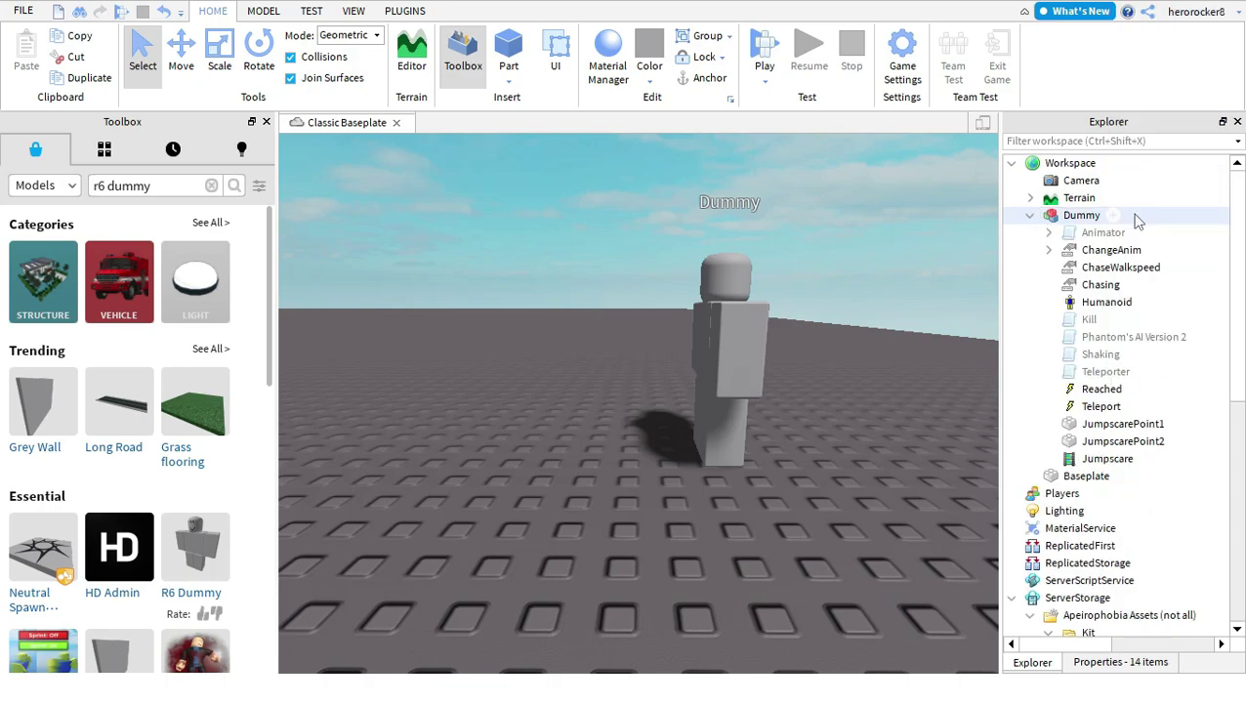
Step: Delete the duplicate Humanoid from the Dummy model and rename the model as Monster
left_click(1071, 305)
key("Delete")
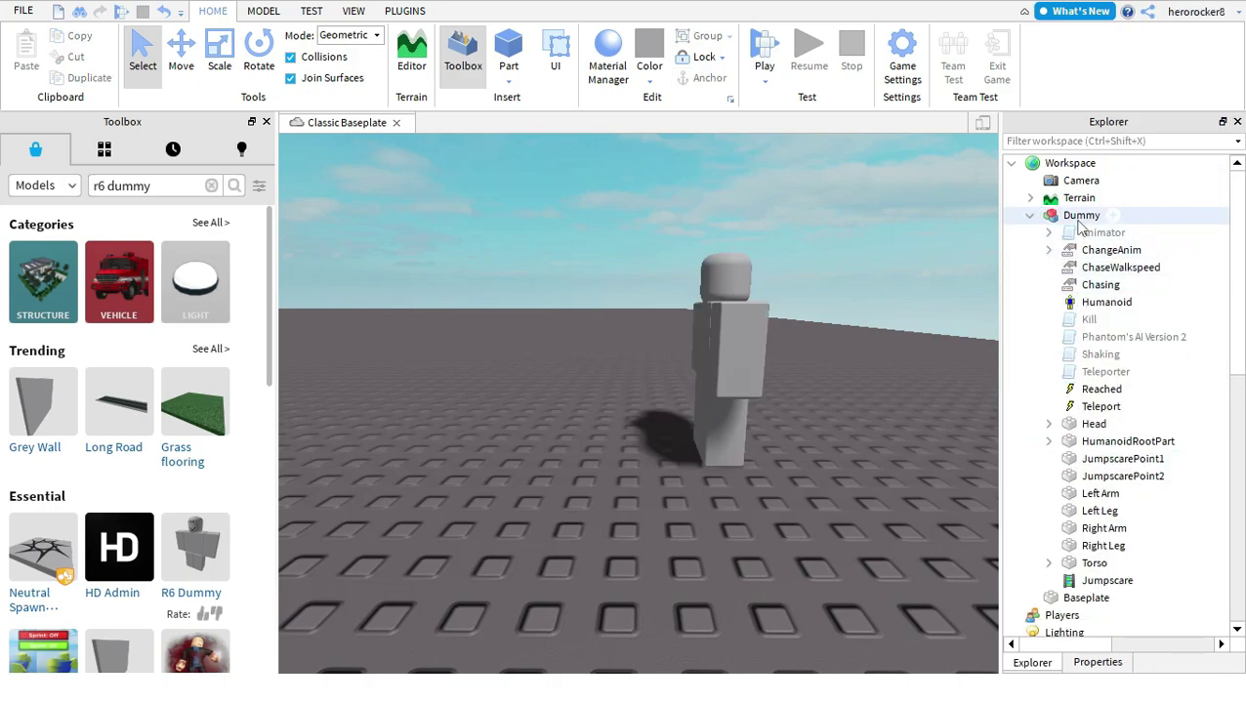
right_click(1081, 223)
left_click(1034, 133)
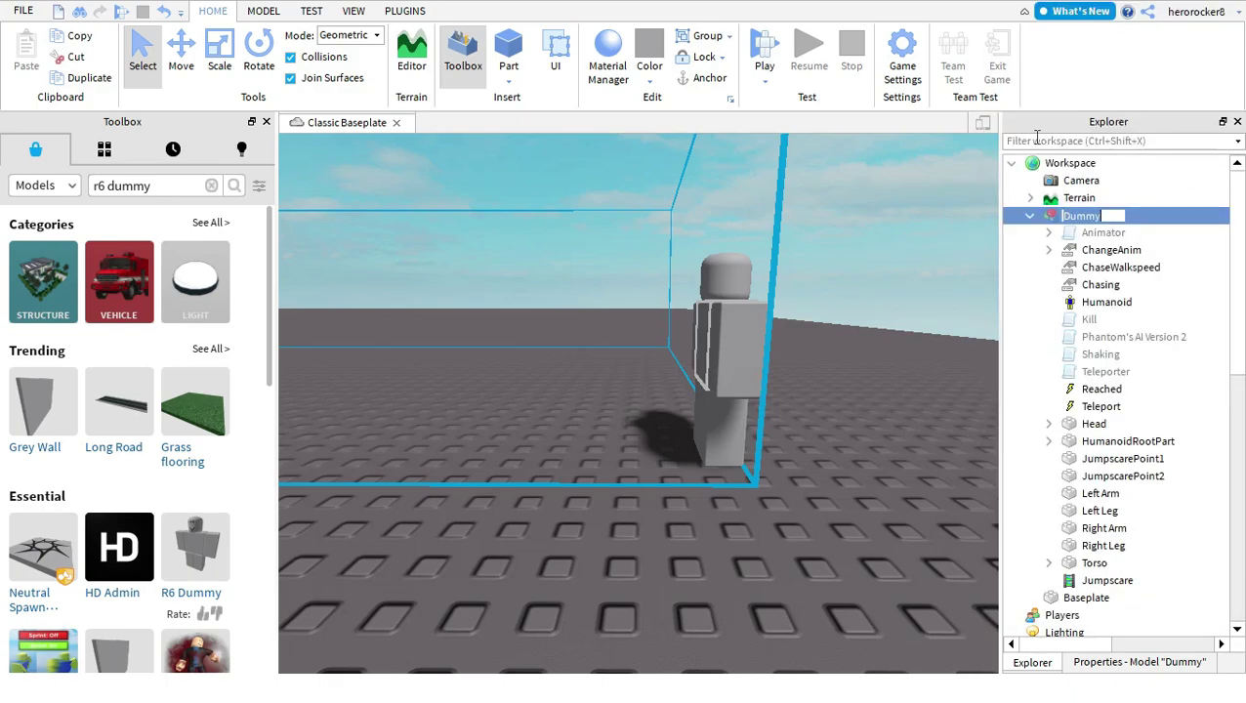
Step: Enable the monster's Animator, Kill, Phantom's AI Version 2, Shaking and Teleporter scripts by turning off their Disabled property
left_click(1101, 232)
left_click(1088, 319, "ctrl")
left_click(1123, 337, "ctrl")
left_click(1084, 356, "ctrl")
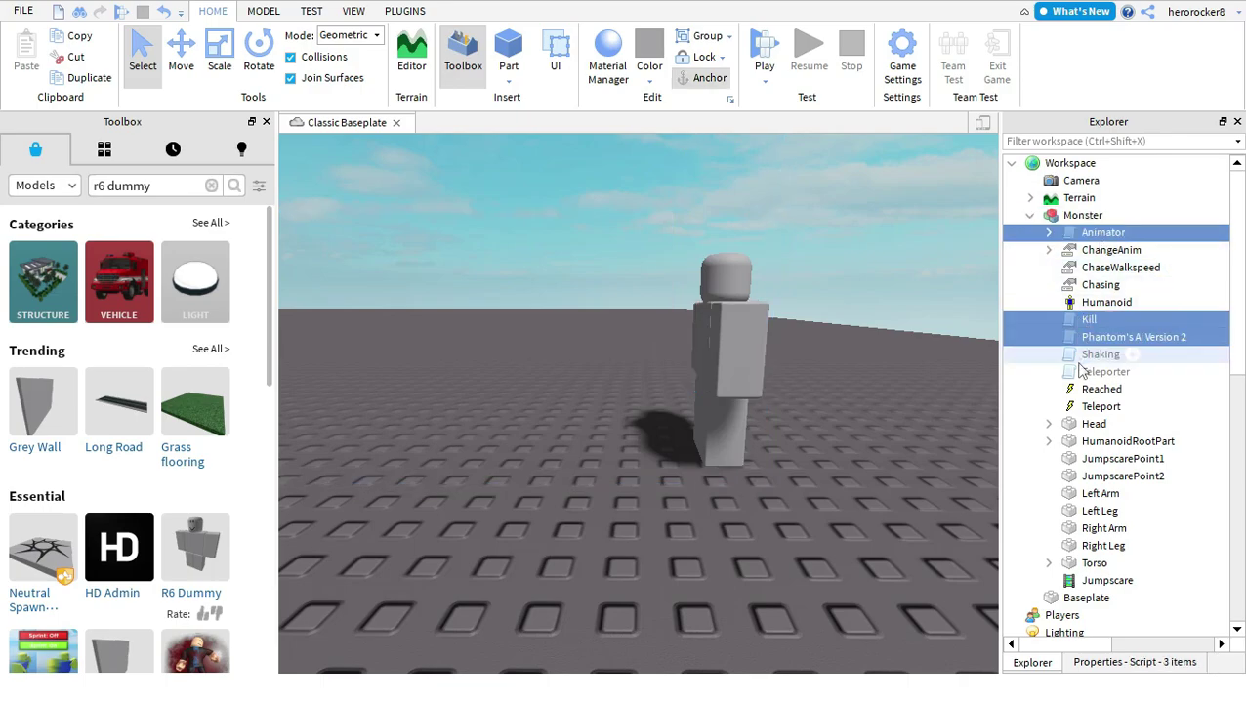
double_click(1082, 356, "ctrl")
left_click(1081, 373, "ctrl")
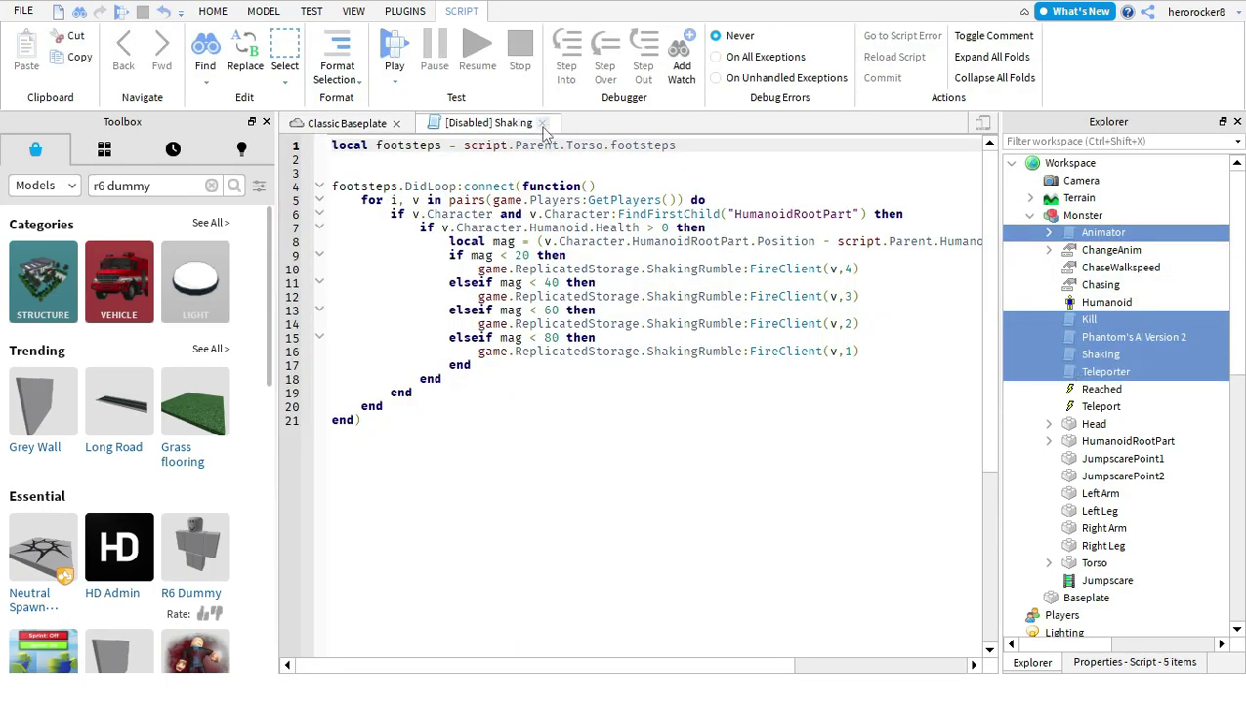
left_click(543, 123)
left_click(1172, 662)
left_click(1134, 324)
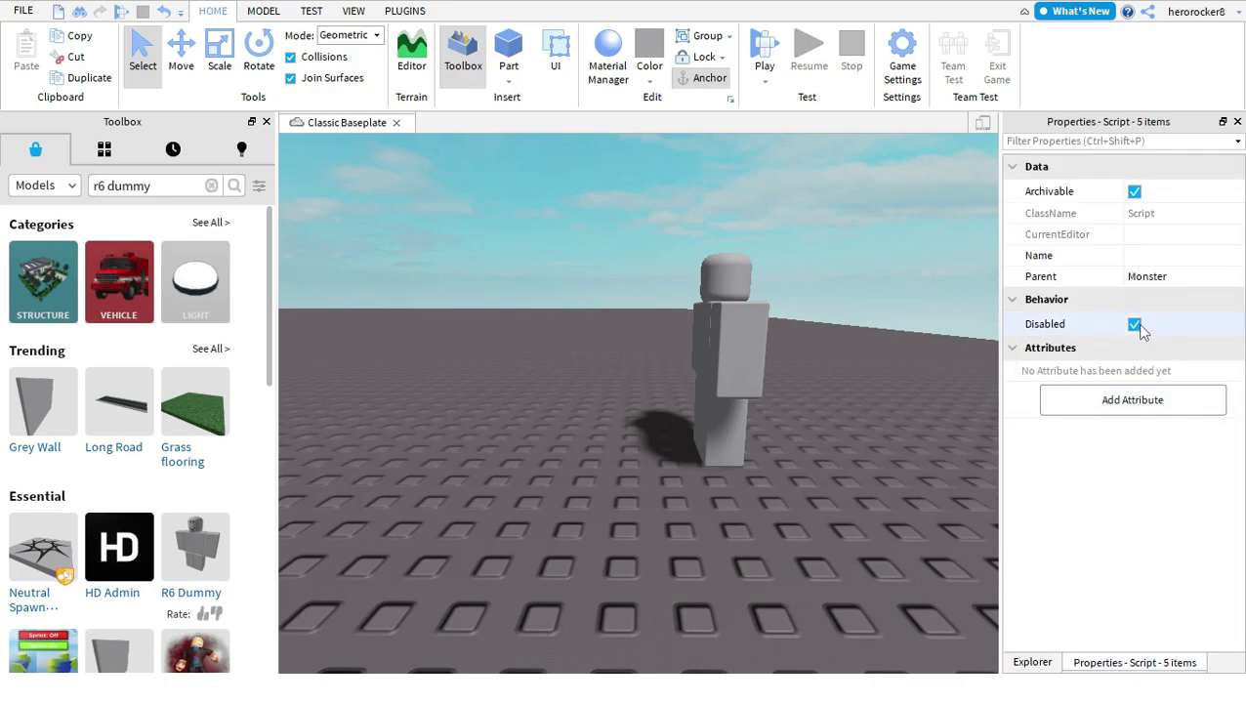
Step: Move JumpscarePoint1 and JumpscarePoint2 together across the baseplate toward the monster
left_click(1032, 662)
right_click_drag(663, 347, 722, 354)
left_click(1094, 459)
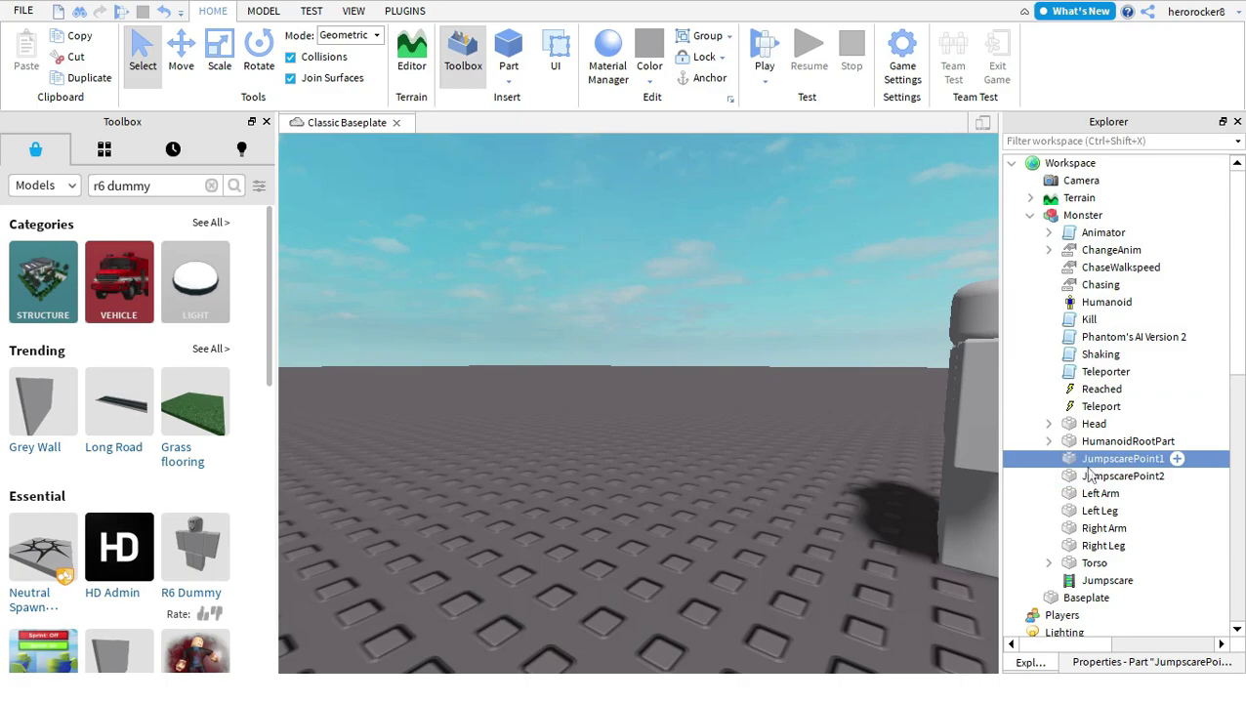
left_click(185, 57)
right_click_drag(574, 398, 686, 372)
left_click_drag(627, 359, 718, 370)
right_click_drag(717, 370, 597, 400)
scroll(692, 386, "down", 4)
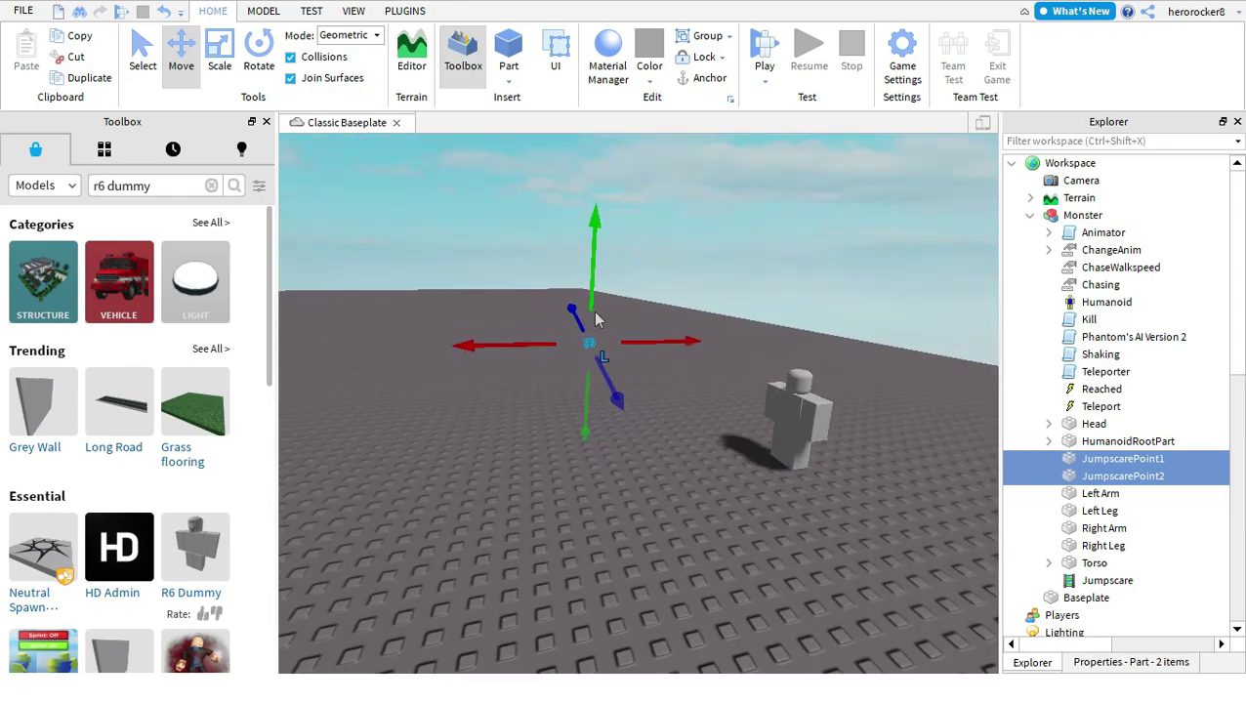
left_click_drag(589, 284, 605, 293)
left_click_drag(642, 346, 722, 422)
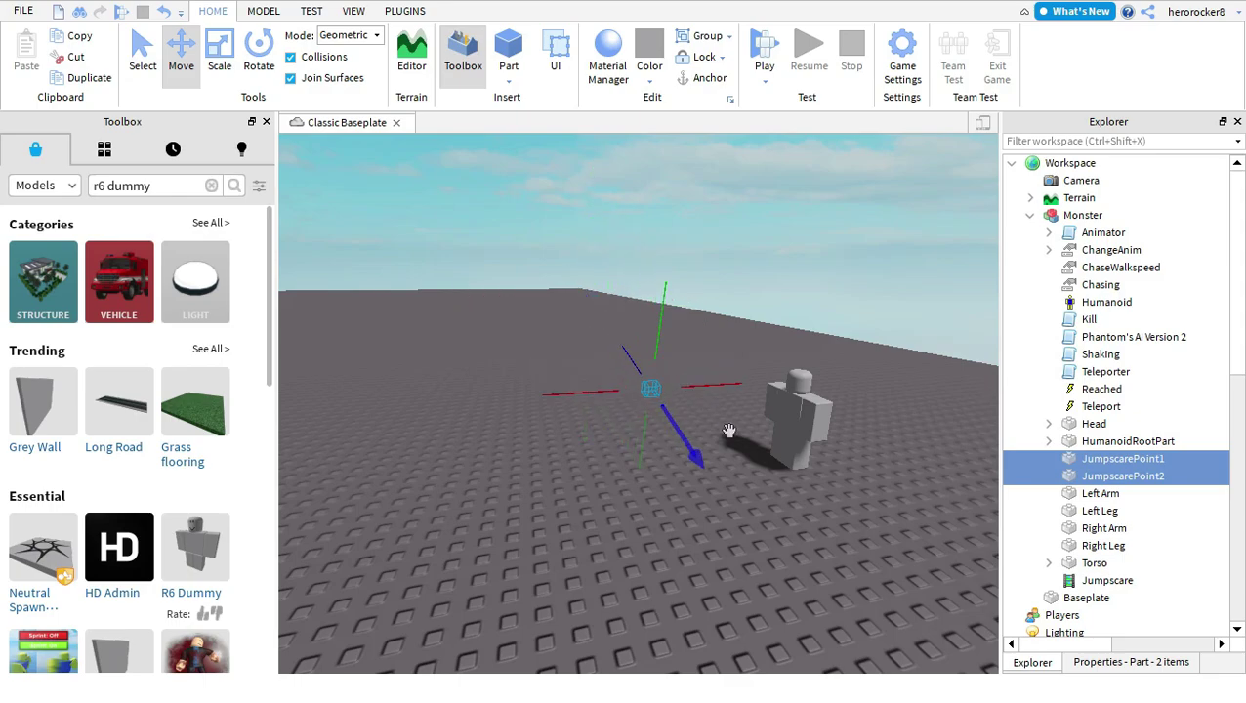
left_click_drag(664, 304, 660, 286)
Step: Shift both jumpscare points further toward the monster and raise them to about head height
scroll(660, 286, "up", 4)
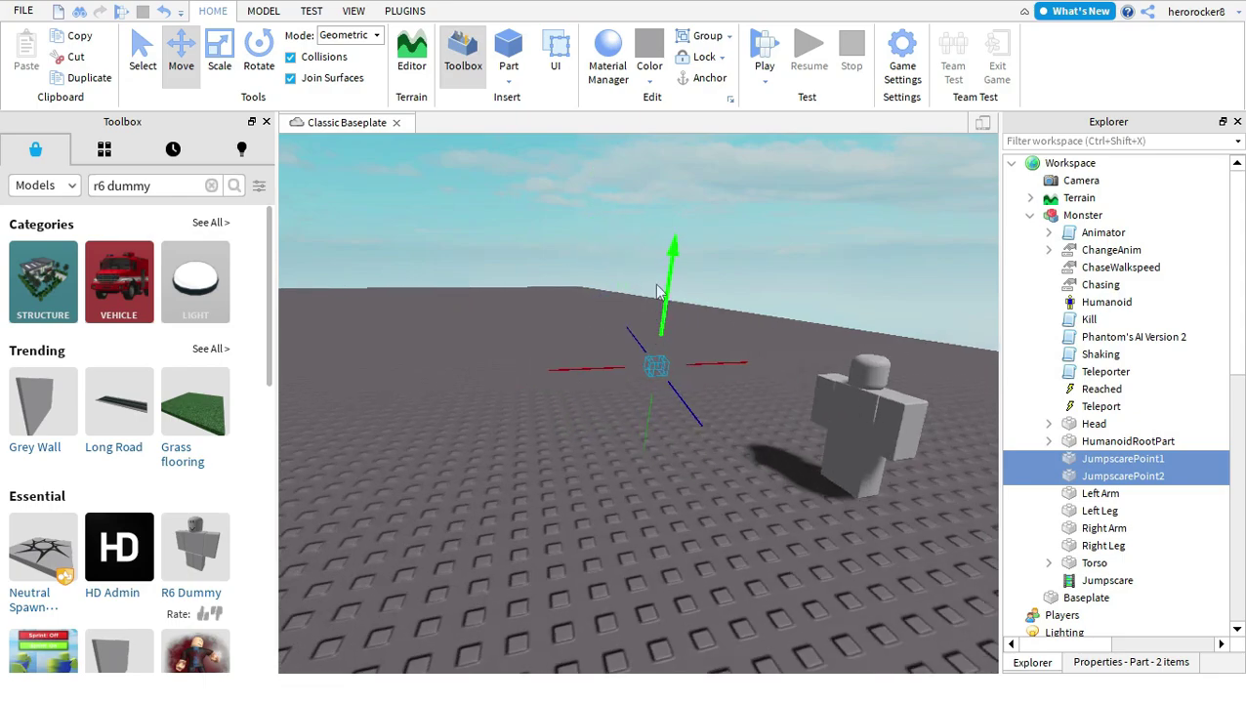
right_click_drag(689, 297, 761, 258)
left_click_drag(590, 353, 680, 382)
left_click_drag(610, 298, 620, 218)
Step: Position both jumpscare points directly in front of the monster, just below its face
right_click_drag(652, 255, 615, 308)
scroll(669, 300, "up", 4)
key("s")
key("a")
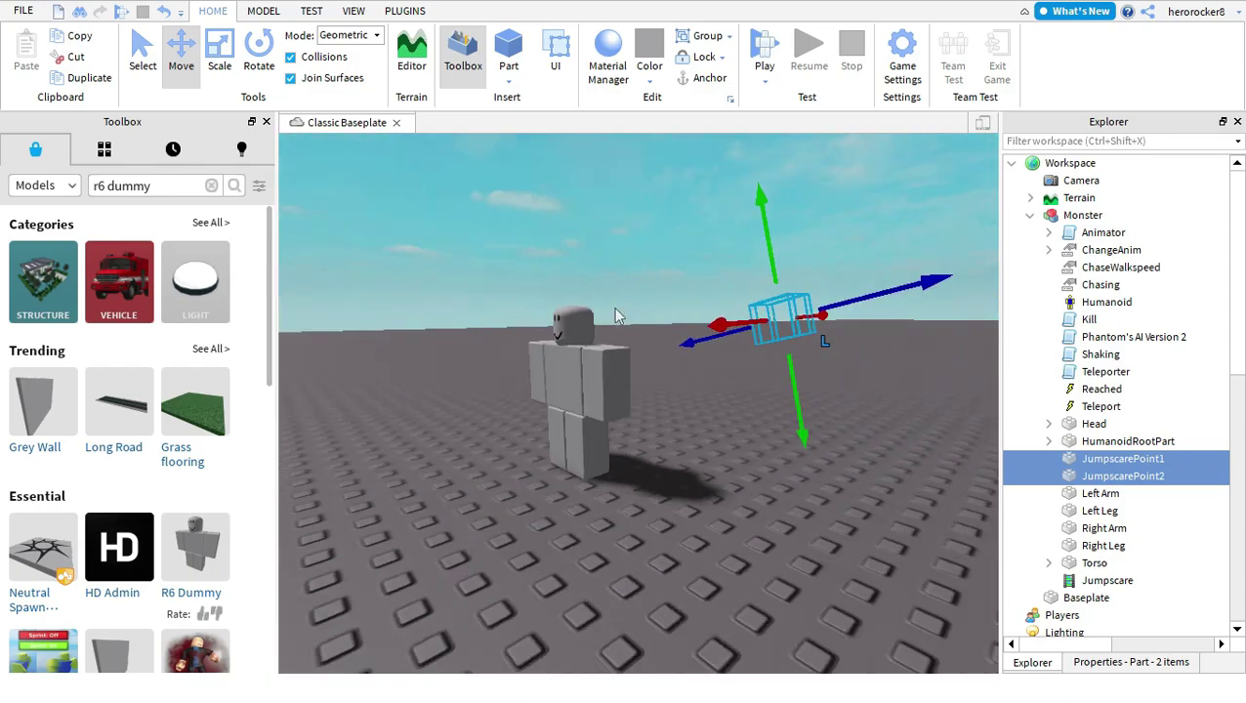
left_click_drag(716, 326, 598, 342)
key("a")
right_click_drag(598, 343, 645, 360)
key("s")
left_click_drag(776, 325, 596, 369)
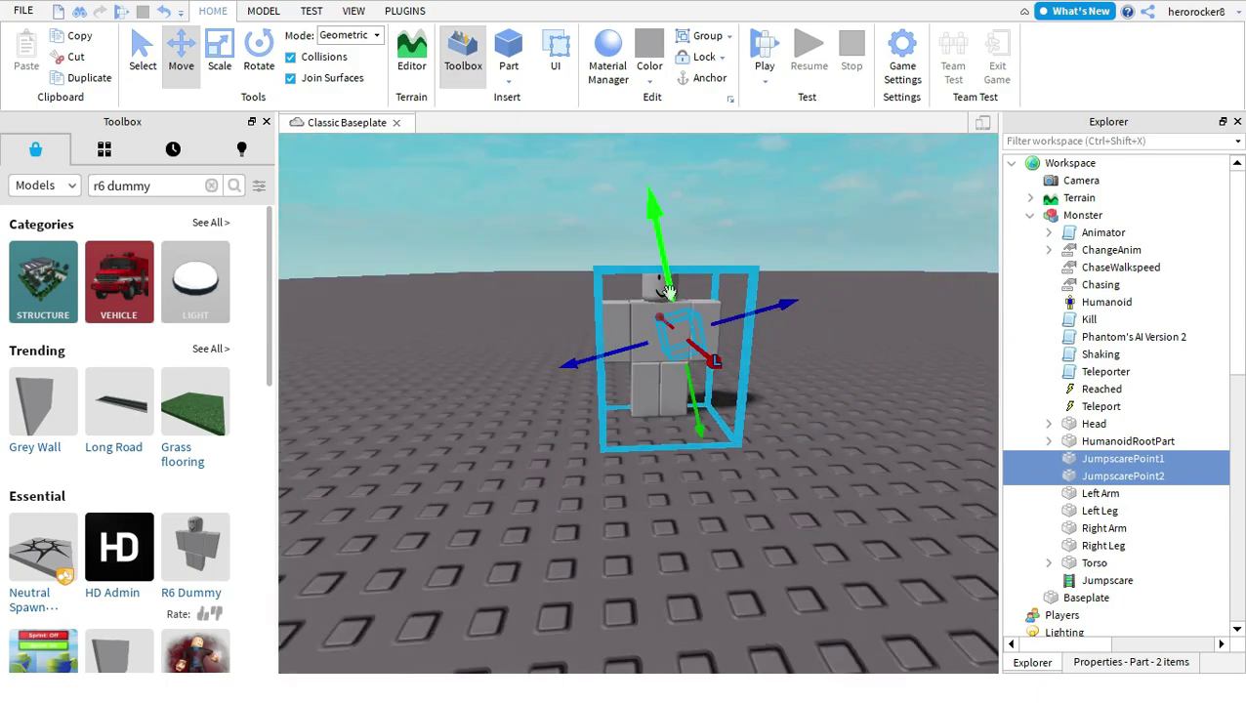
left_click_drag(667, 291, 664, 263)
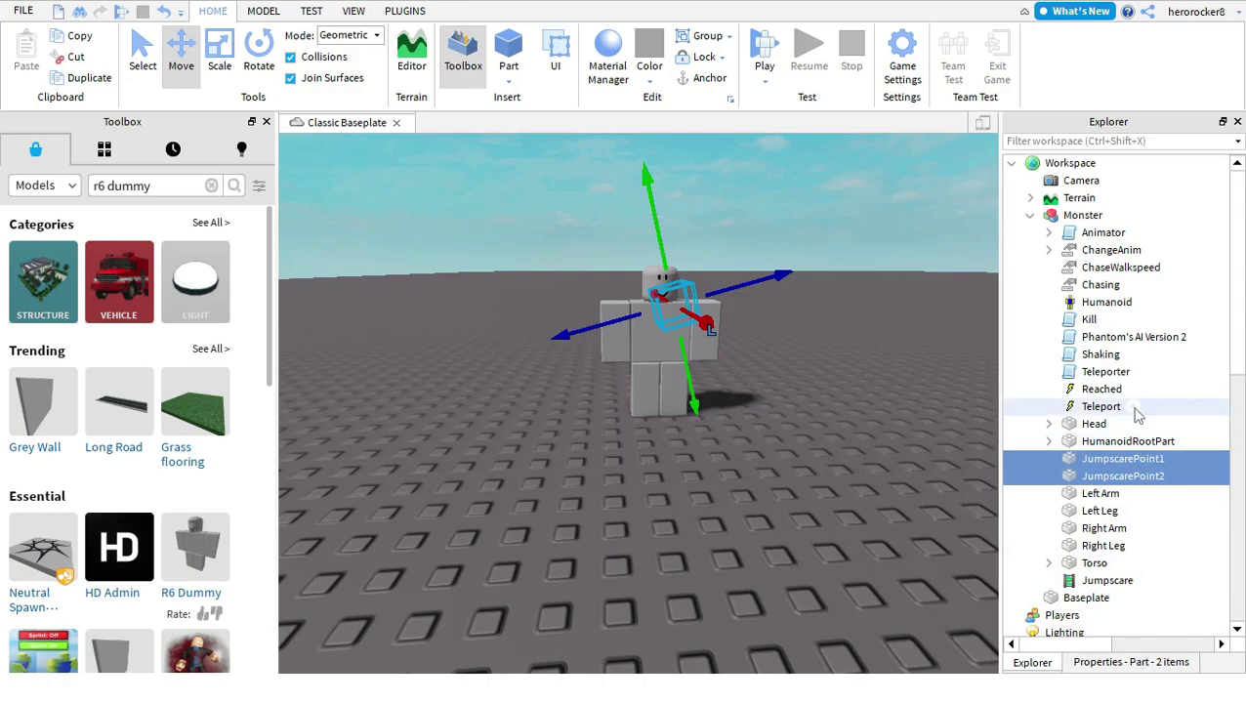
Step: Set the transparency of both jumpscare points to 0.5
left_click(1131, 662)
left_click(1162, 327)
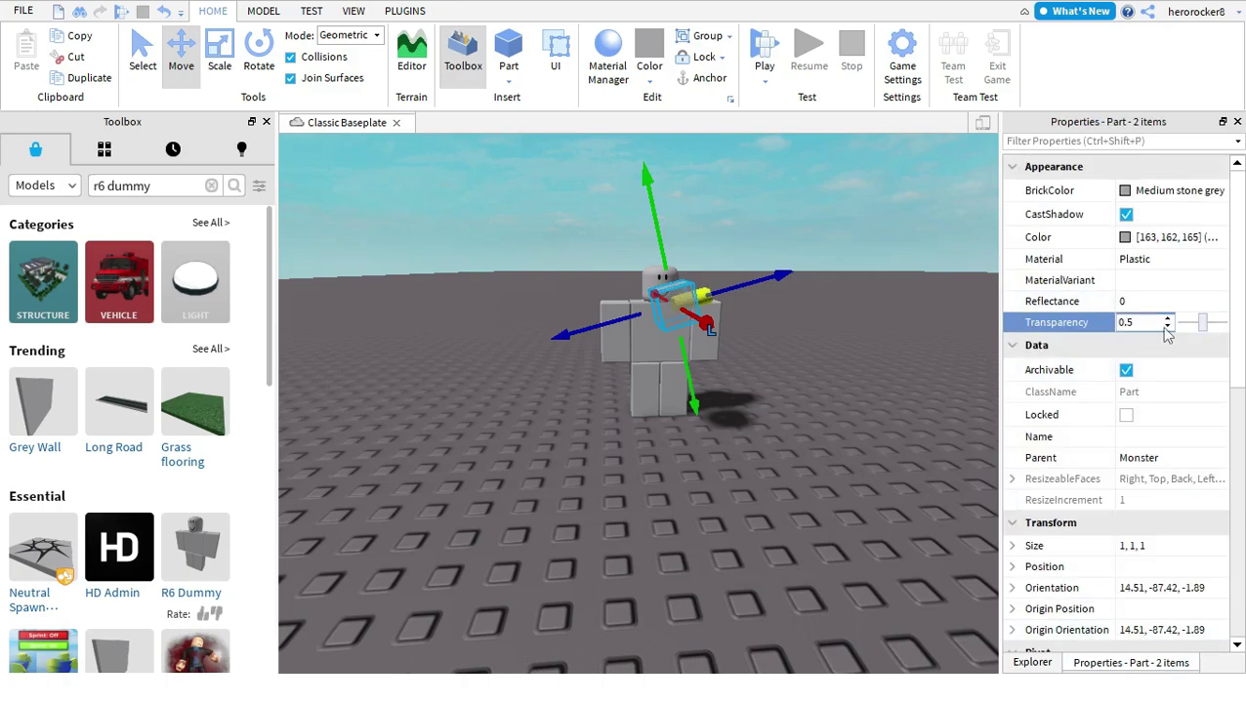
left_click(825, 310)
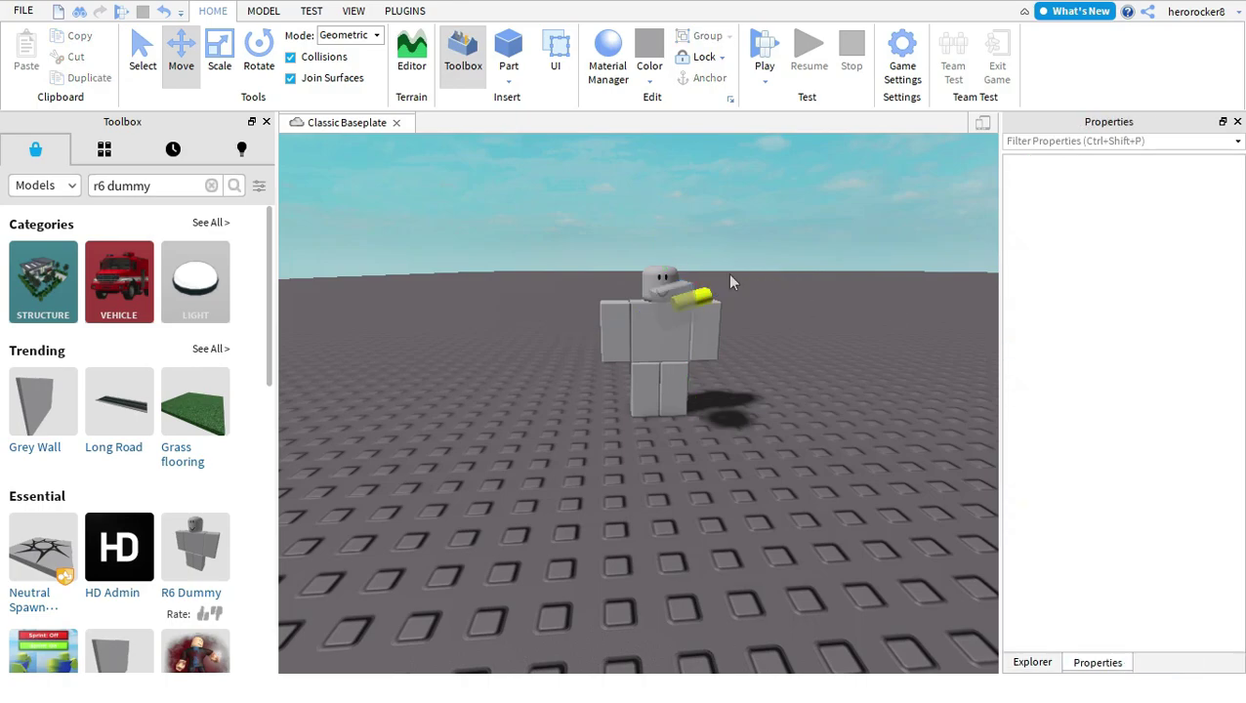
left_click(1020, 664)
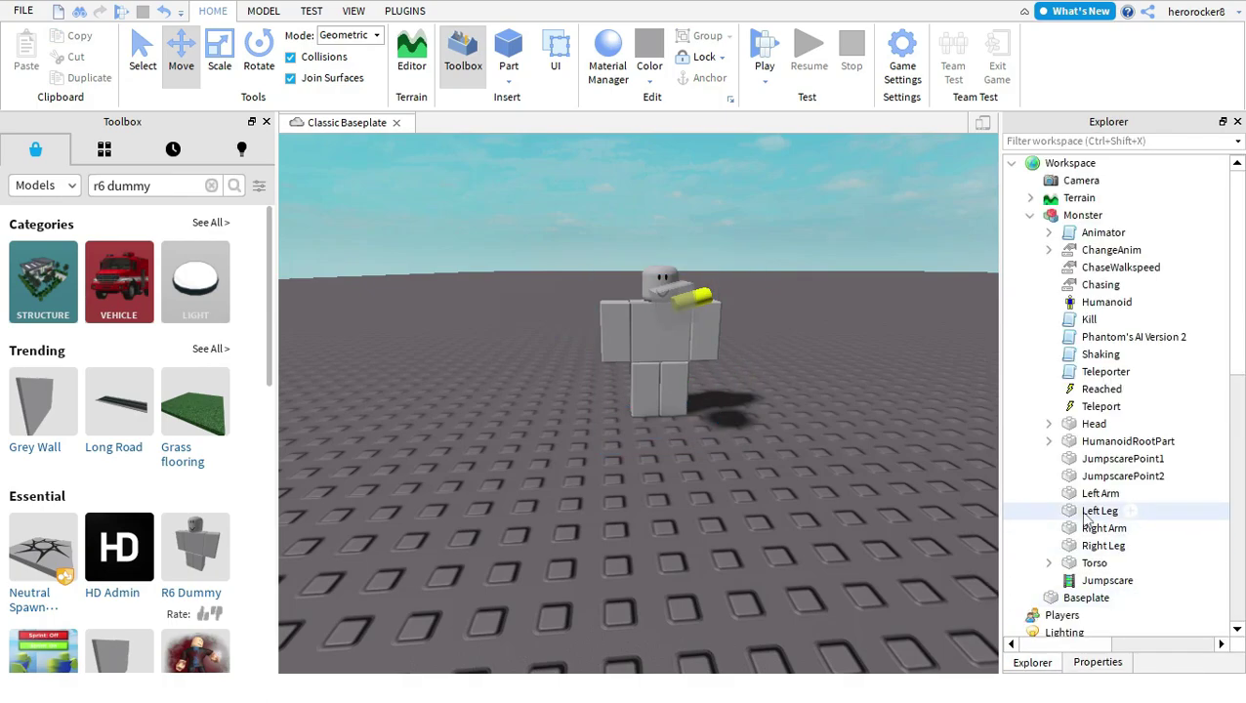
Step: Rotate both jumpscare points until they sit roughly level and aligned with the monster, and make them fully transparent
left_click(1122, 459)
left_click(1122, 476, "shift")
left_click(258, 54)
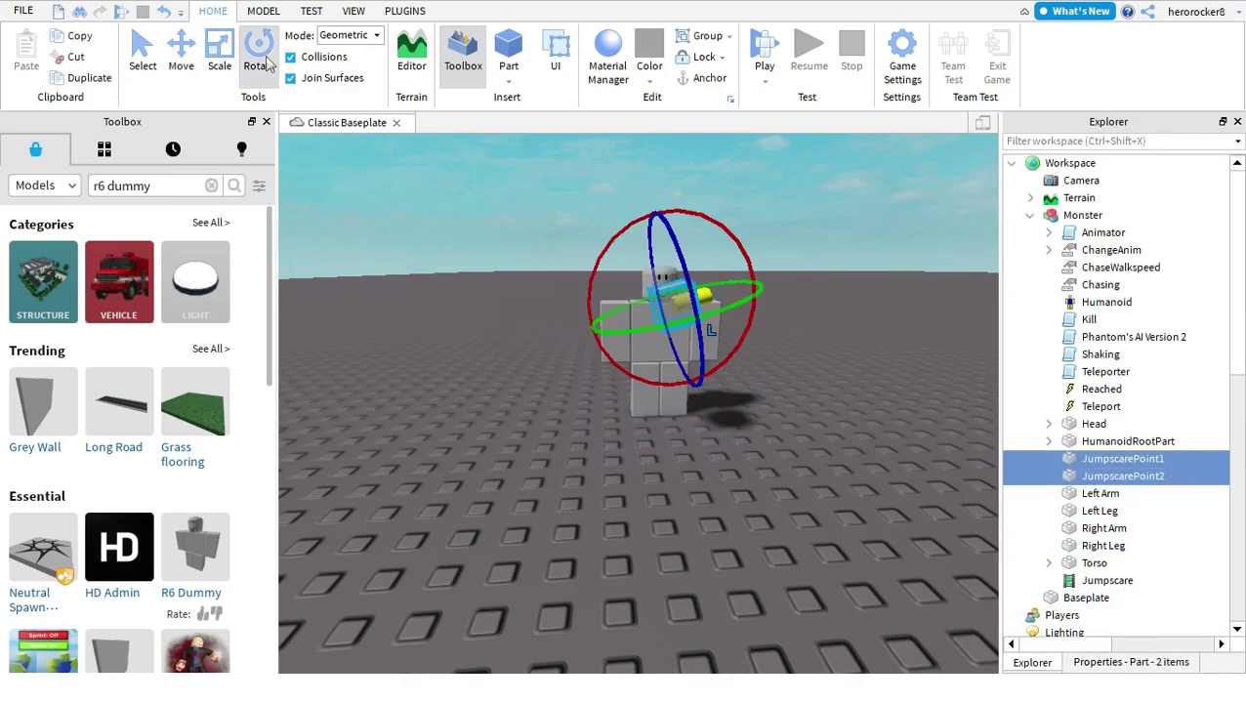
left_click_drag(683, 315, 758, 279)
left_click_drag(696, 308, 698, 313)
left_click_drag(751, 281, 750, 284)
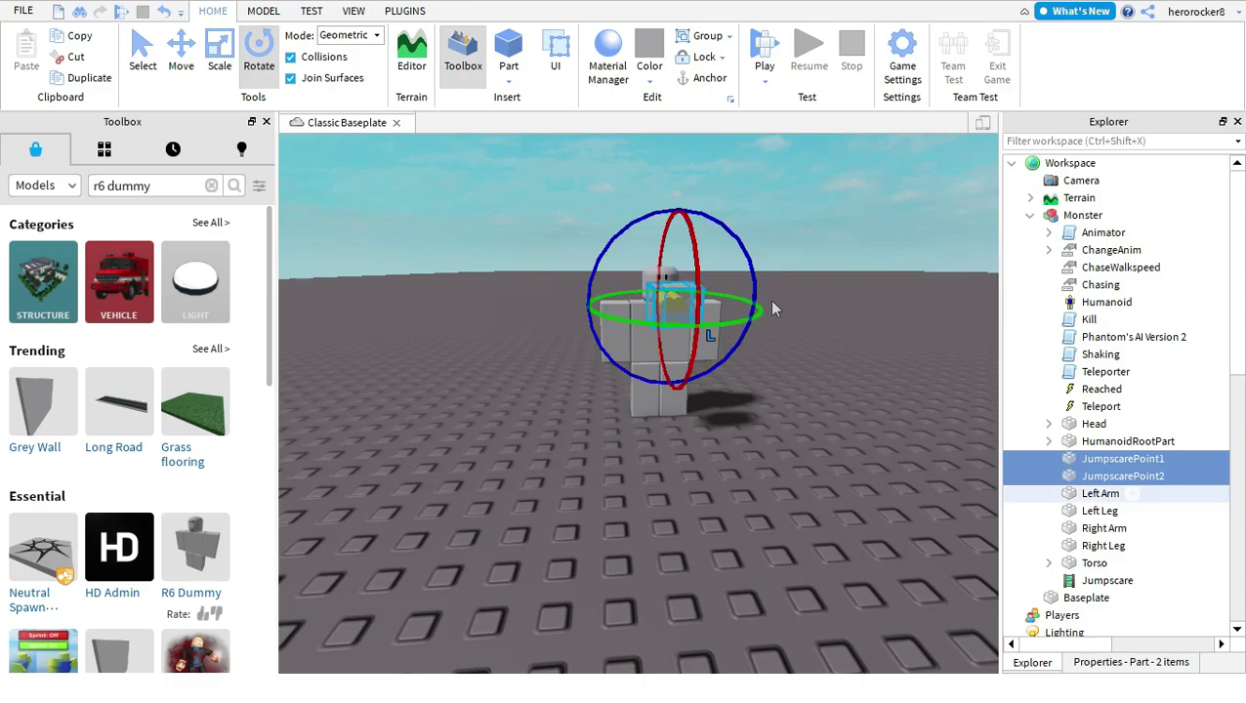
left_click(1138, 662)
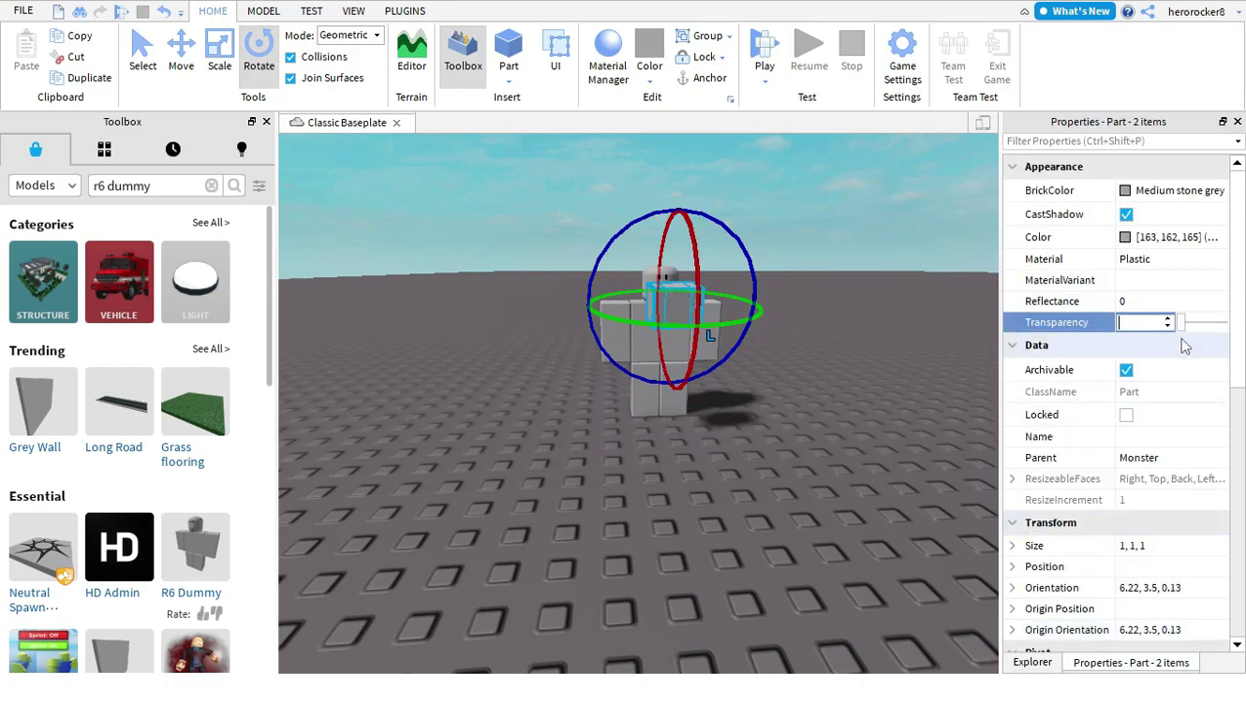
Step: Move chaseTheme, CameraShaker, Jumpscare, ShakingRumble and Targeted from the Ai kit's ReplicatedStorage folder into the ReplicatedStorage service
left_click(1033, 663)
scroll(1122, 469, "down", 10)
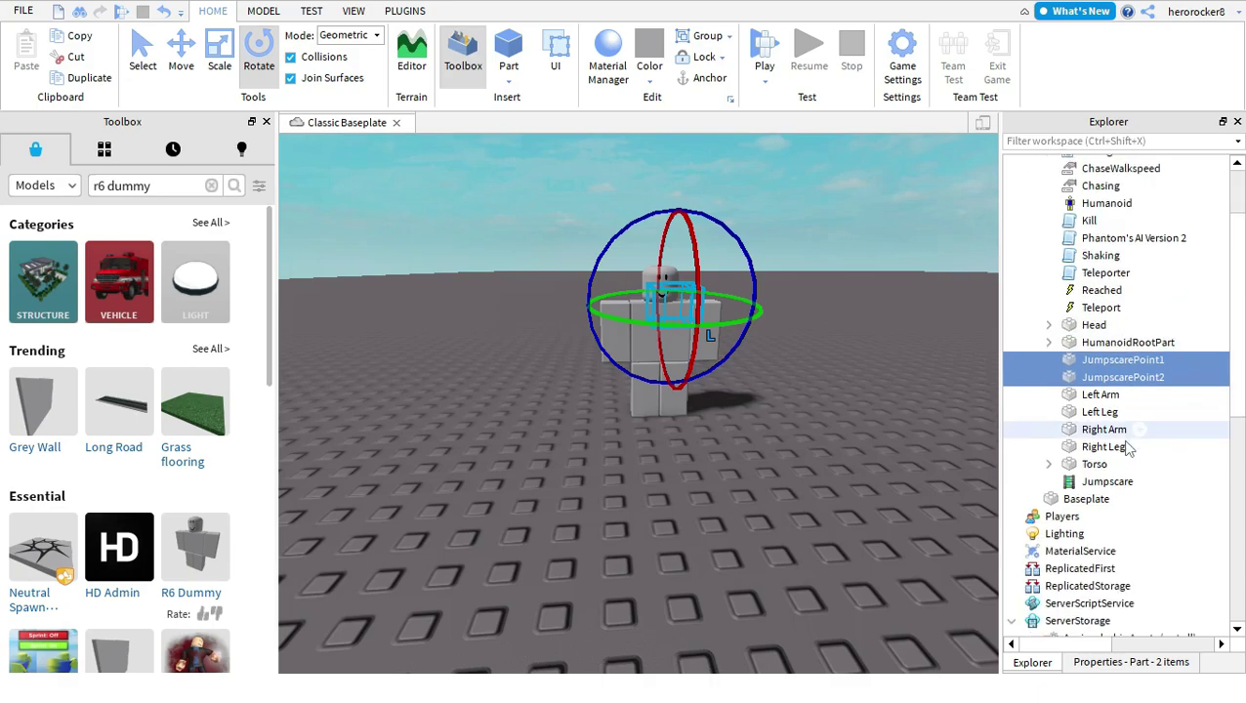
left_click(1084, 515)
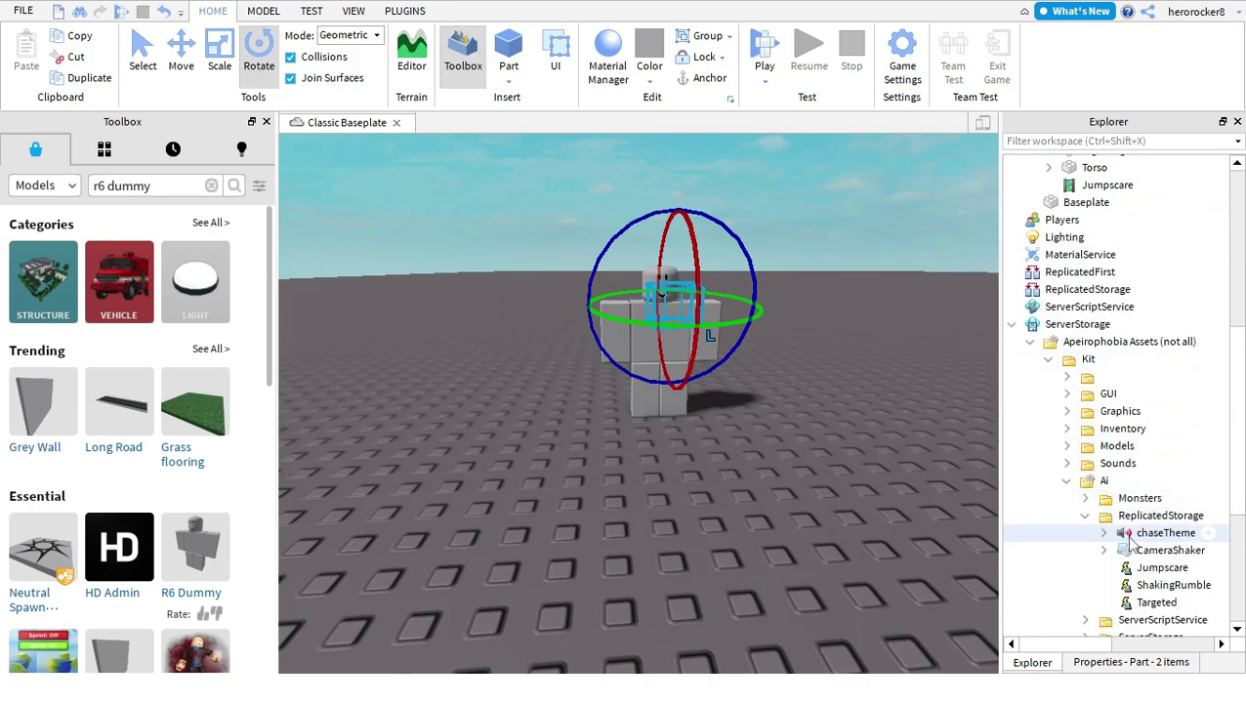
left_click(1133, 534)
left_click(1143, 603, "shift")
left_click_drag(1130, 363, 1086, 289)
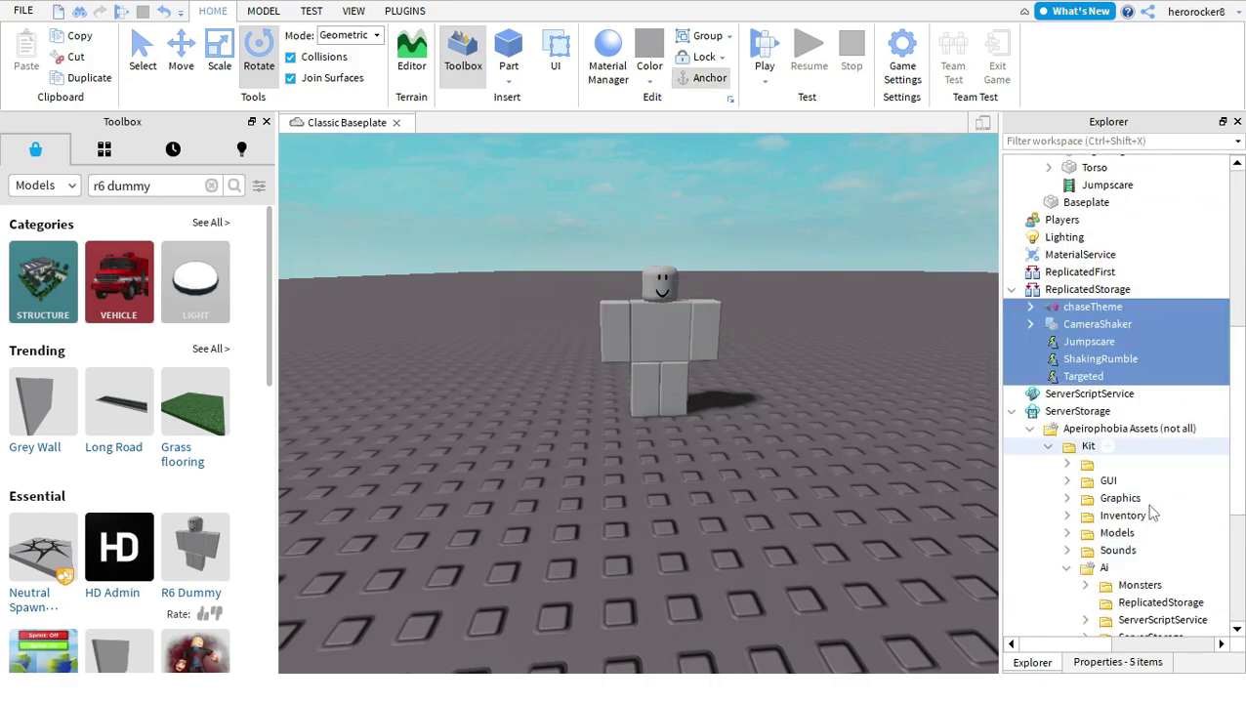
Step: Move the ChaseDifference and Stuff scripts from the Ai kit's ServerScriptService folder into the ServerScriptService service
scroll(1123, 527, "down", 2)
left_click(1154, 587)
double_click(1128, 604, "shift")
left_click_drag(1127, 605, 1123, 341)
left_click(476, 122)
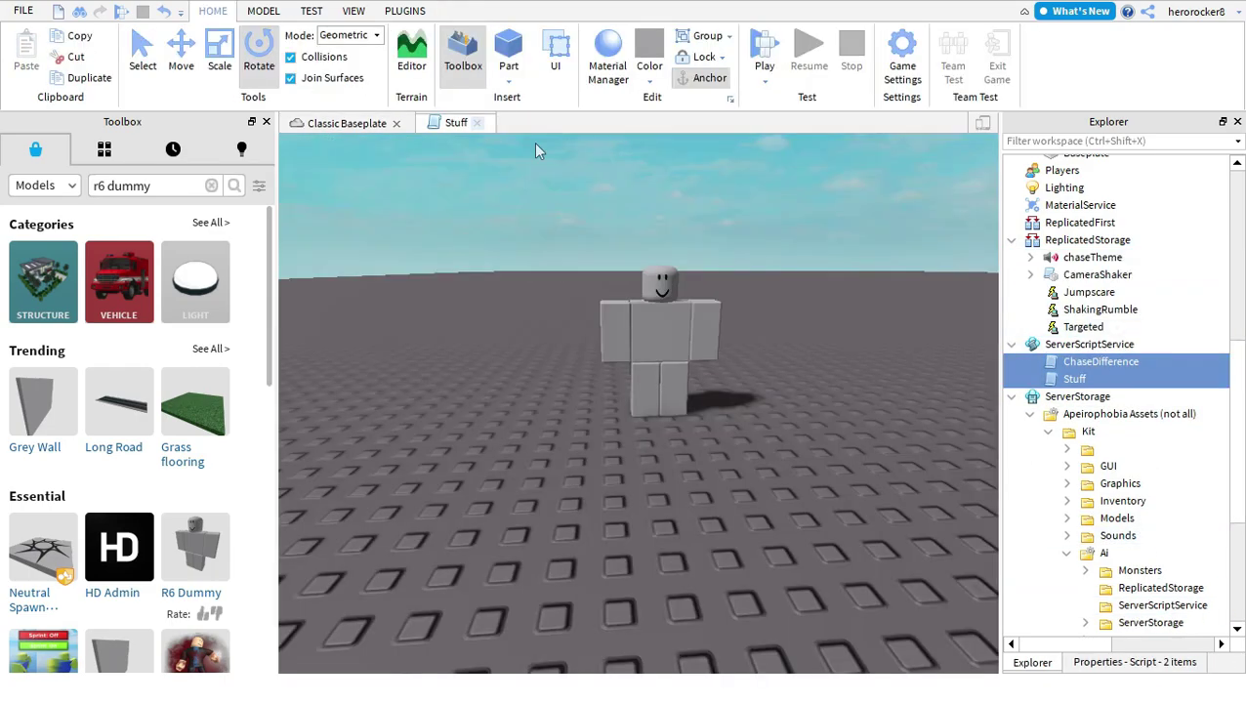
Step: Move the SimplePath module from the Ai kit's ServerStorage folder directly into the ServerStorage service
scroll(1196, 504, "down", 2)
left_click(1086, 574)
left_click_drag(1160, 588, 1113, 327)
Step: Move ChaseScript, JumpscareScript and ShakingClient from the Ai kit's StarterGui folder into the StarterGui service
scroll(1142, 371, "down", 2)
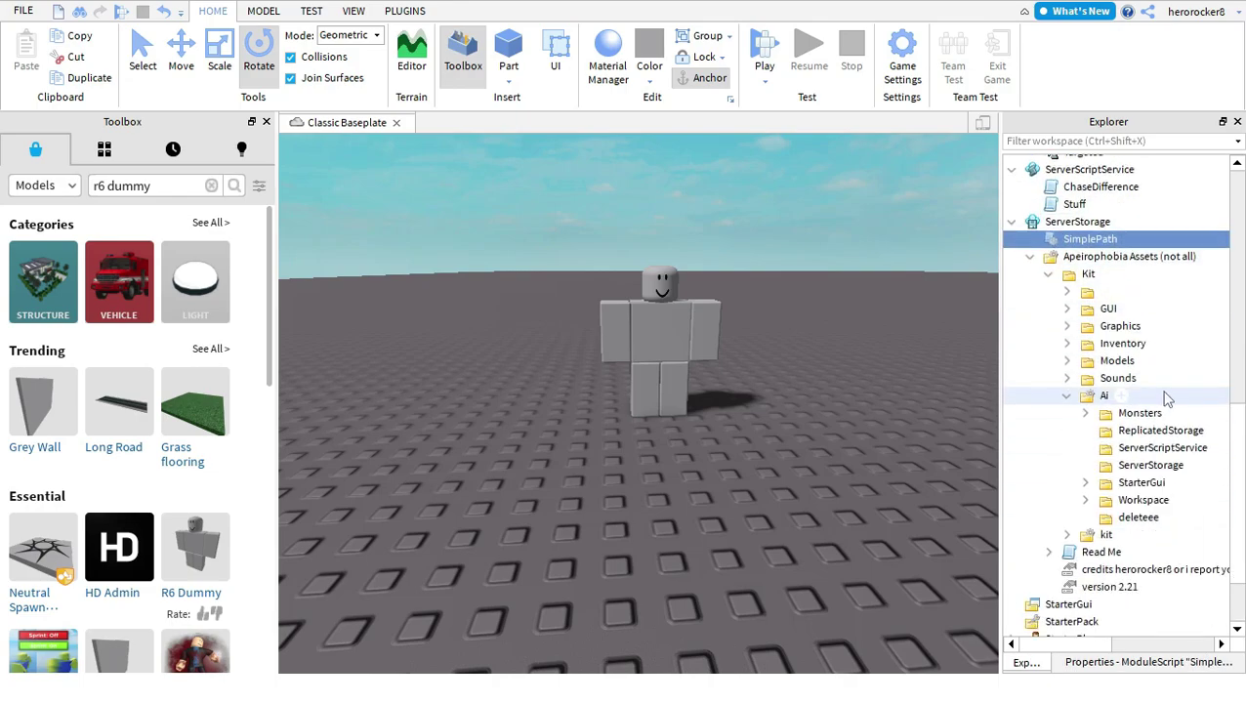
left_click(1085, 482)
left_click(1141, 502)
double_click(1140, 536, "shift")
scroll(1141, 353, "down", 3)
left_click_drag(1142, 356, 1127, 508)
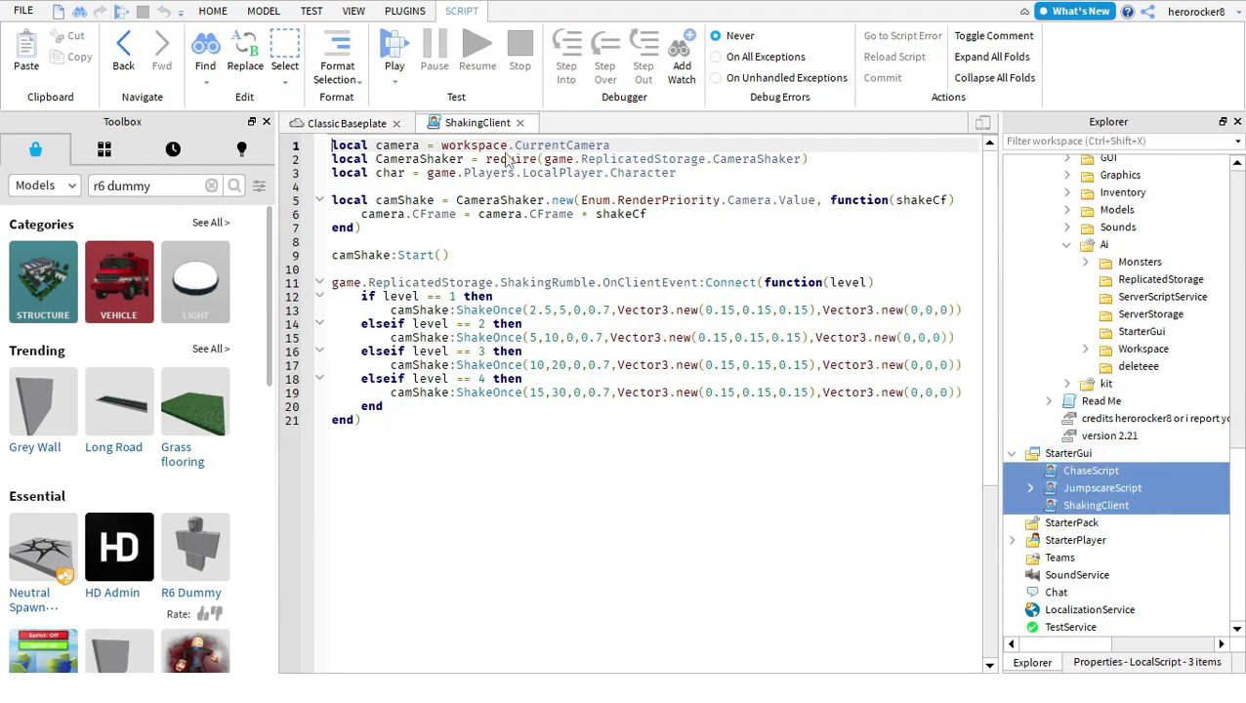
left_click(524, 123)
Step: Delete the kit's original Monster model from the Ai kit's Workspace folder
left_click(1084, 348)
left_click(1162, 366)
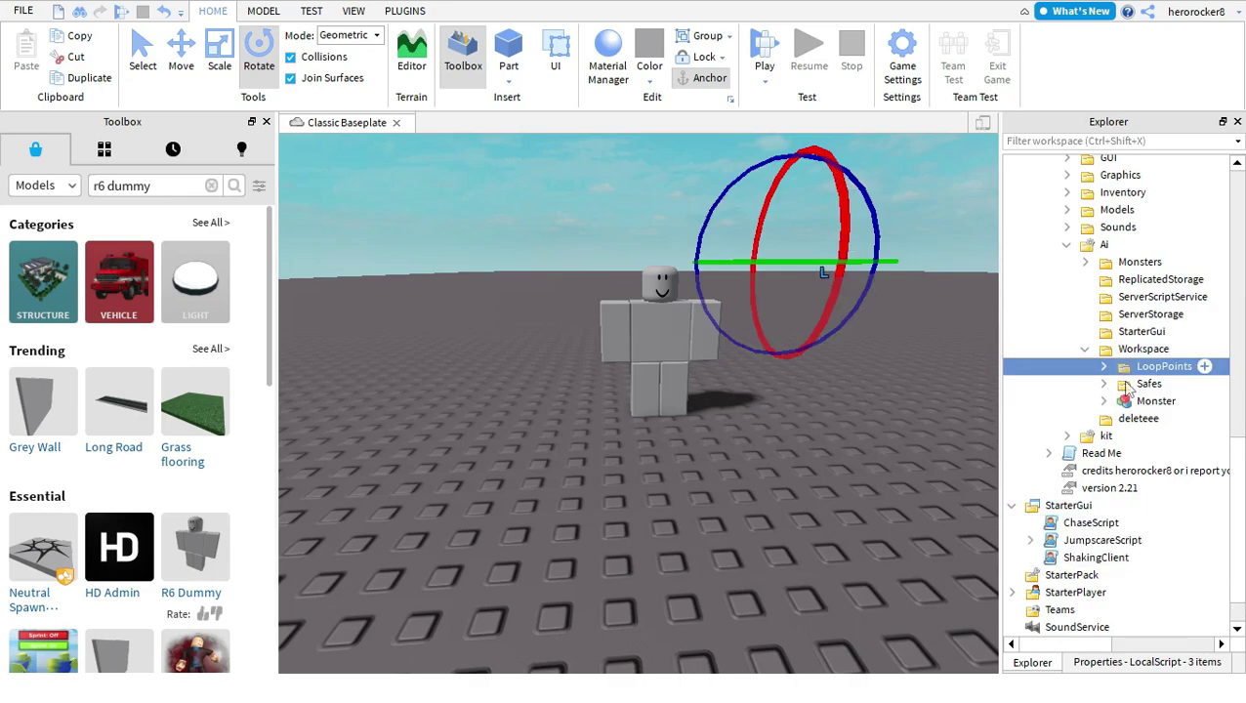
left_click(1133, 401, "shift")
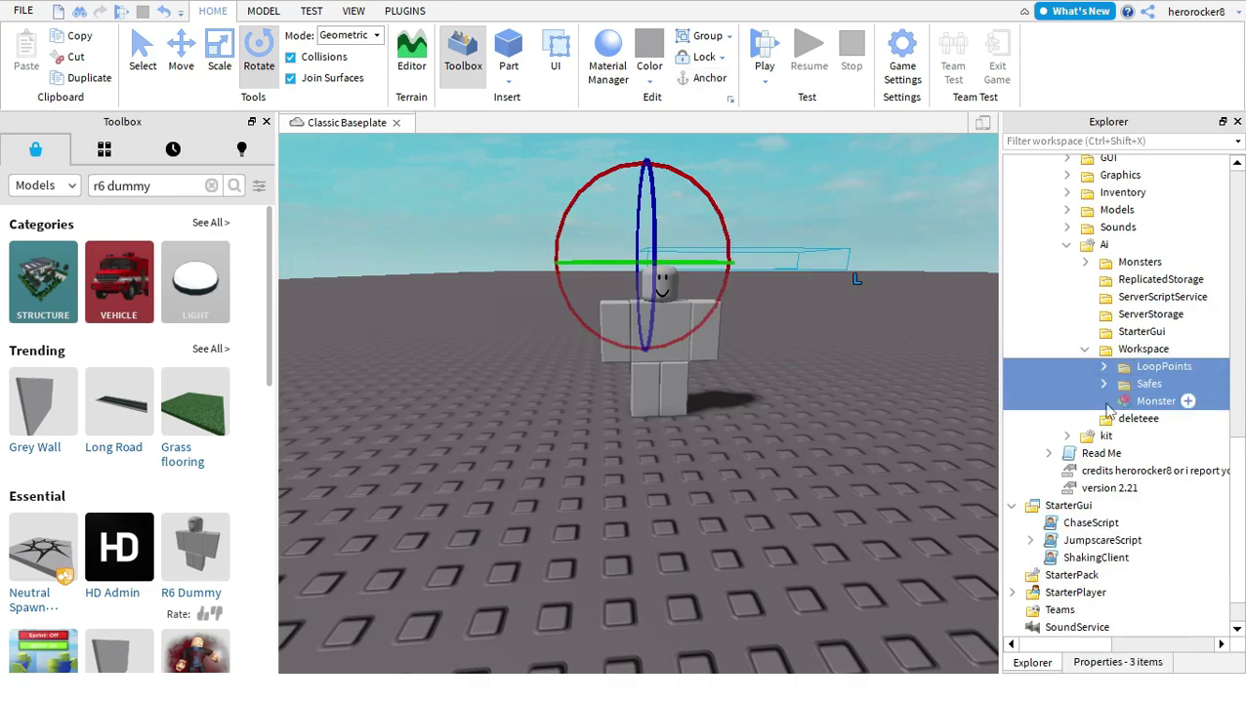
left_click(1104, 402)
left_click(1155, 401)
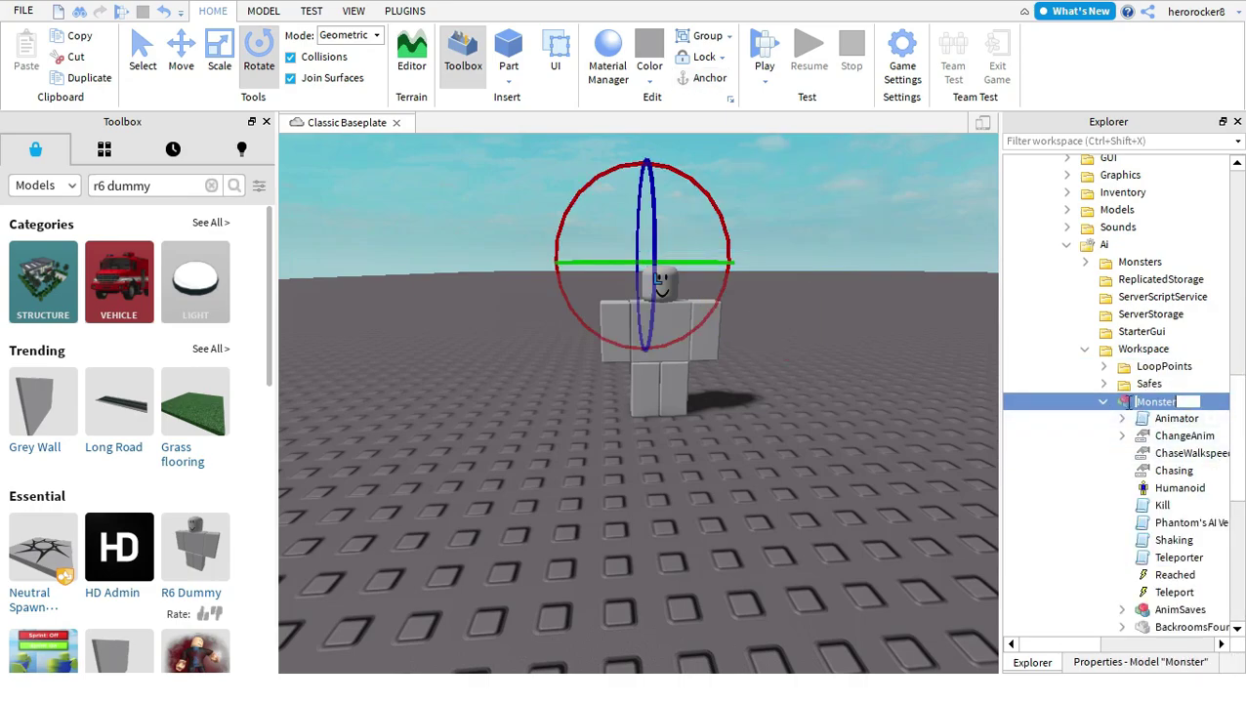
scroll(1138, 401, "down", 2)
scroll(1128, 293, "down", 2)
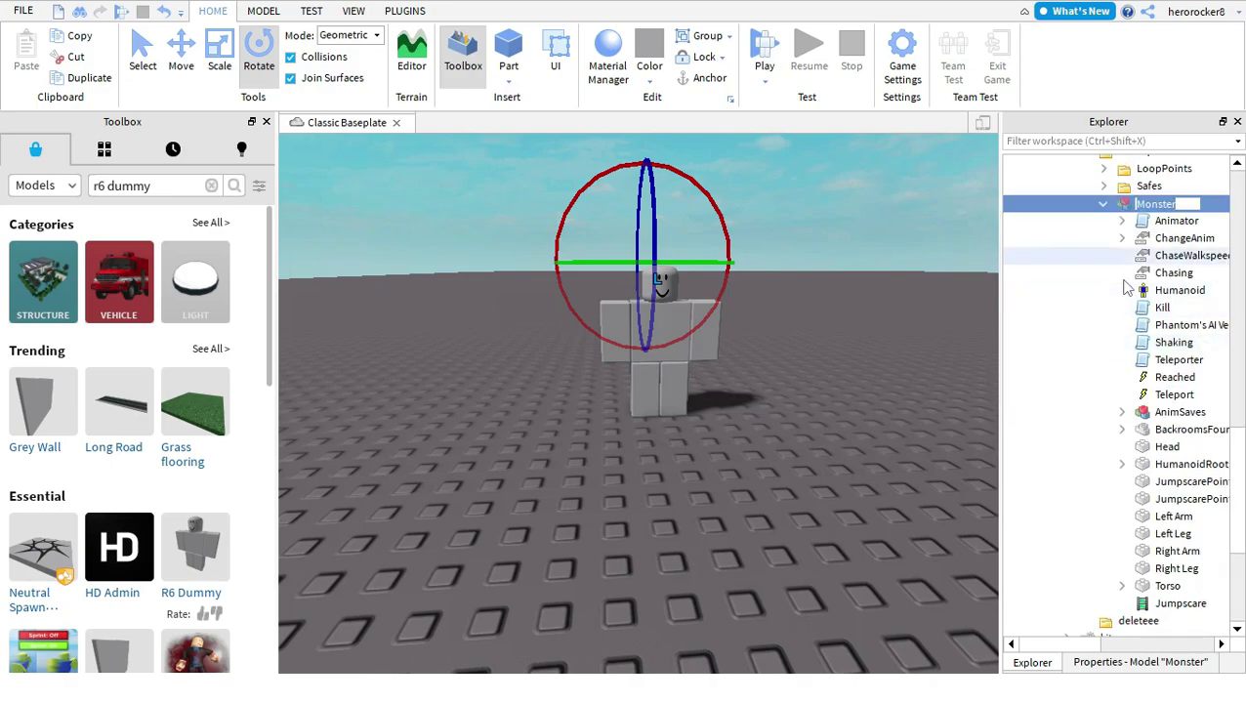
left_click(1126, 206)
key("Delete")
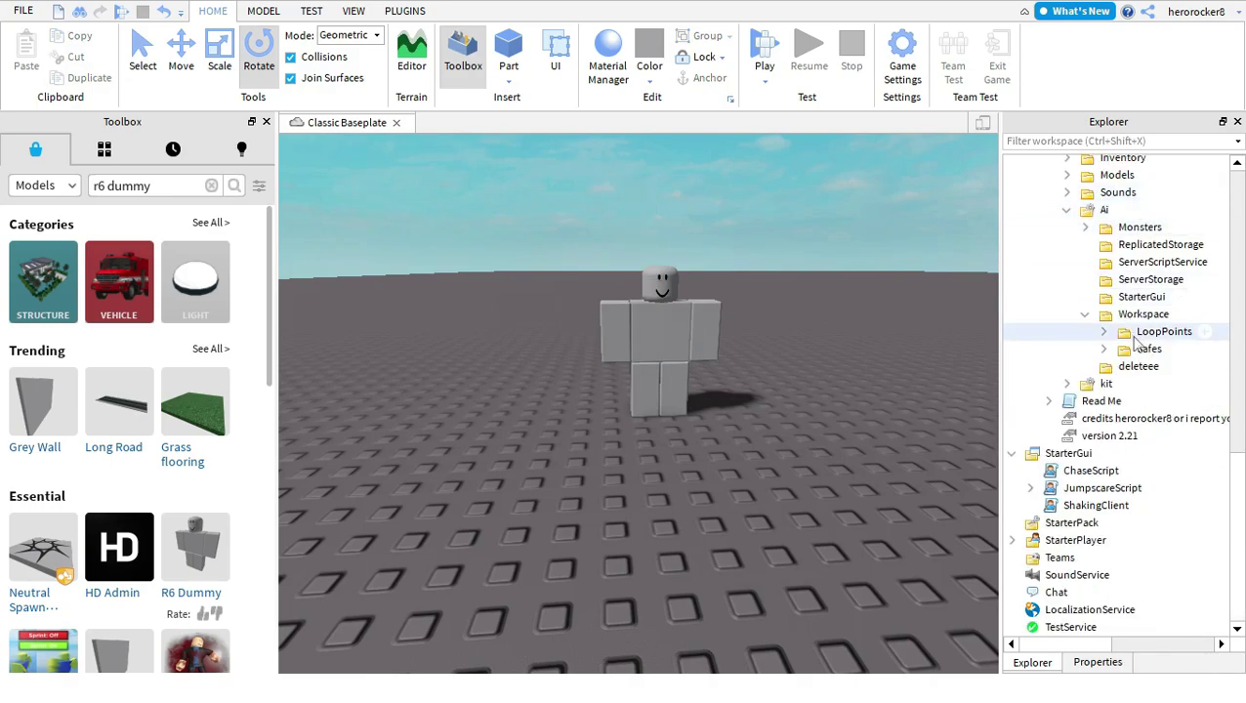
Step: Move the LoopPoints and Safes folders from the Ai kit's Workspace folder into the game's Workspace
left_click(1134, 334)
left_click(1134, 348, "shift")
left_click_drag(1135, 349, 807, 324)
right_click_drag(807, 324, 744, 333)
scroll(719, 312, "up", 2)
scroll(729, 299, "down", 3)
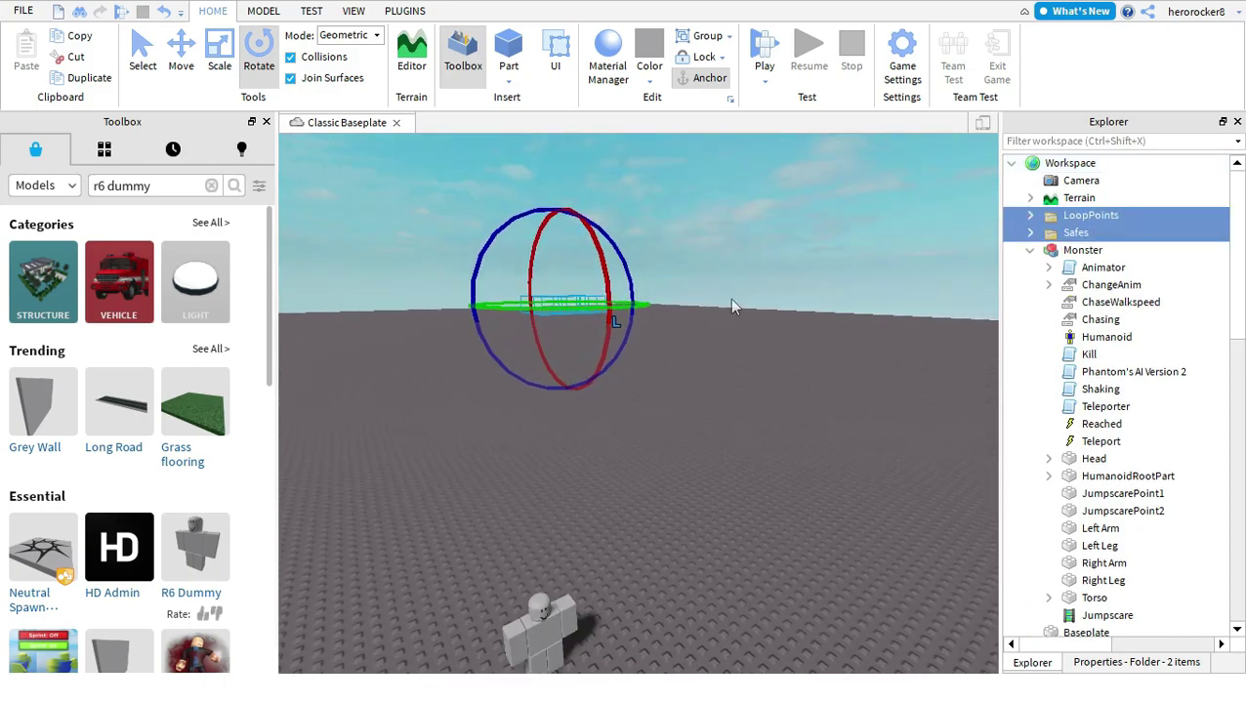
left_click(733, 301)
scroll(734, 299, "up", 3)
scroll(756, 248, "down", 1)
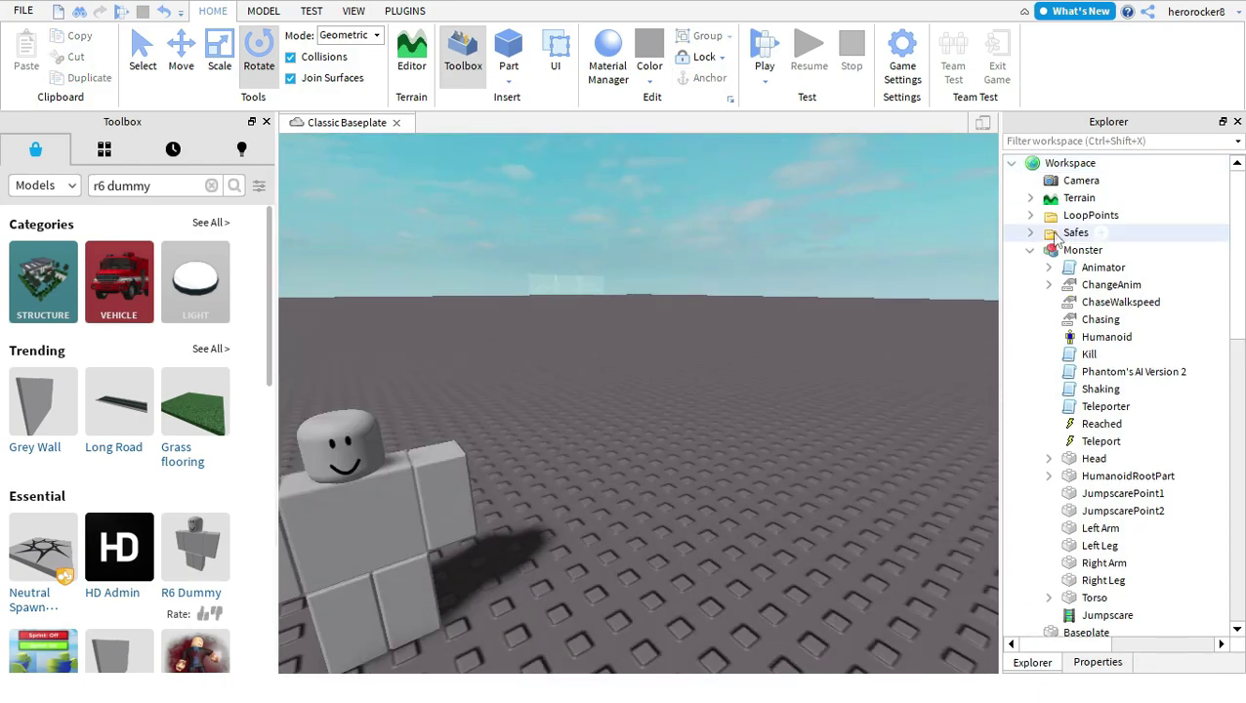
Step: Delete the existing parts from the LoopPoints folder, keeping the folder itself
left_click(1030, 215)
left_click(1090, 232)
key("Delete")
key("Delete")
key("Delete")
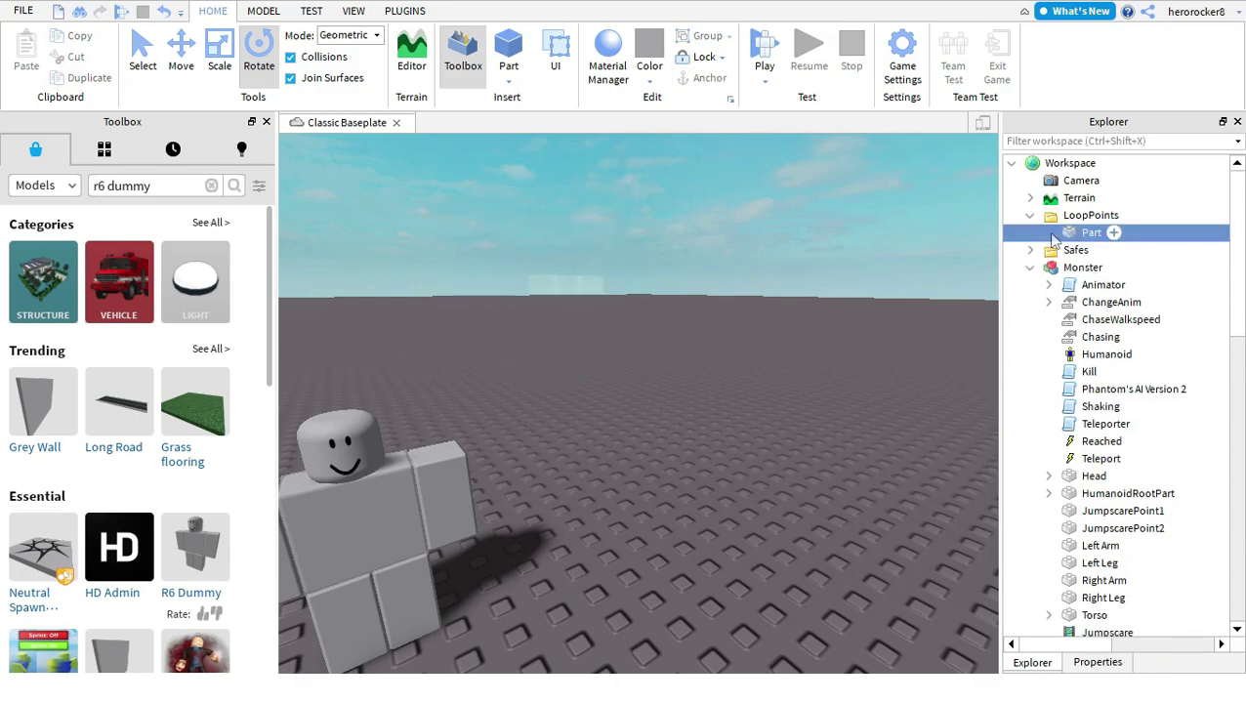
Step: Create a part on the baseplate with Building Tools by F3X and put it in the LoopPoints folder
left_click(404, 11)
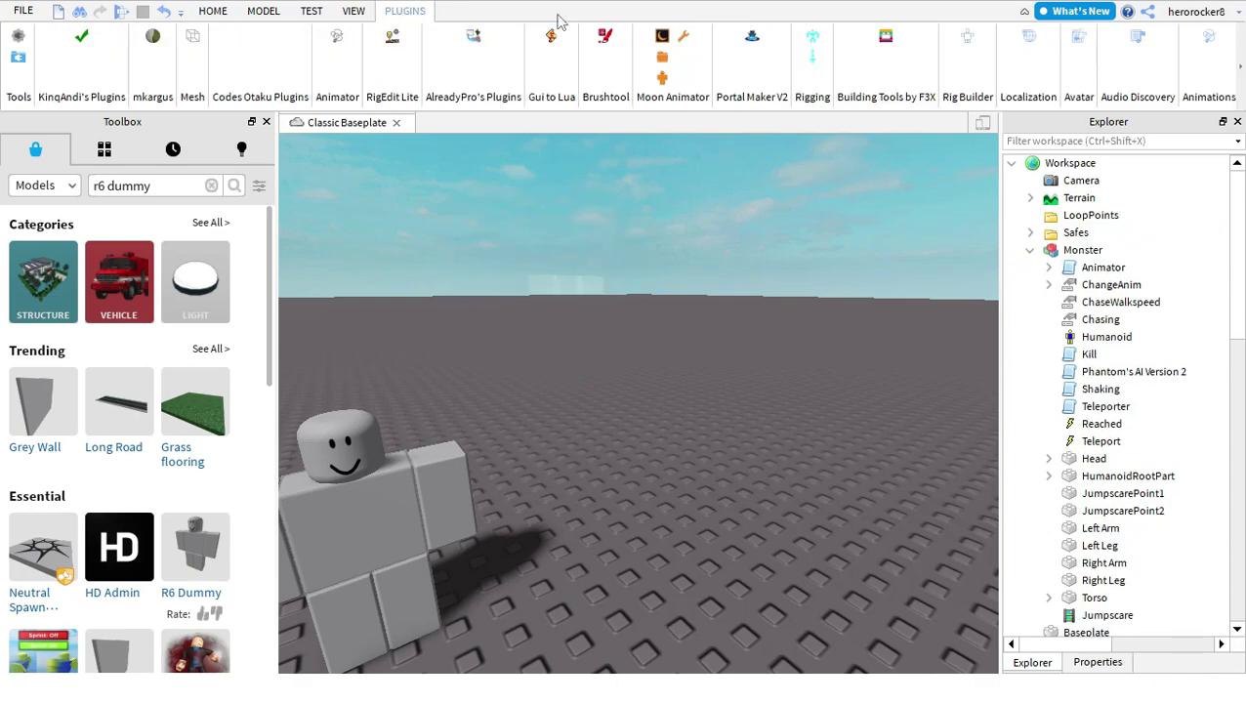
left_click(885, 39)
left_click(940, 426)
left_click(720, 381)
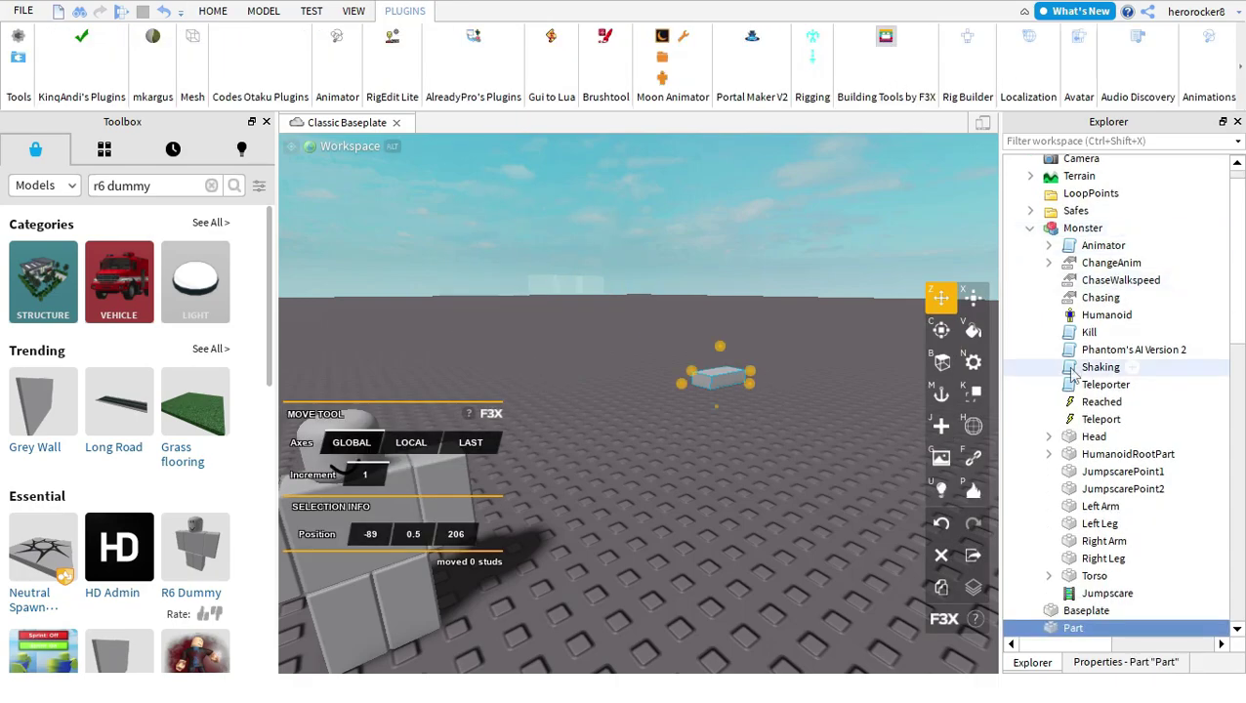
left_click_drag(1118, 200, 1116, 195)
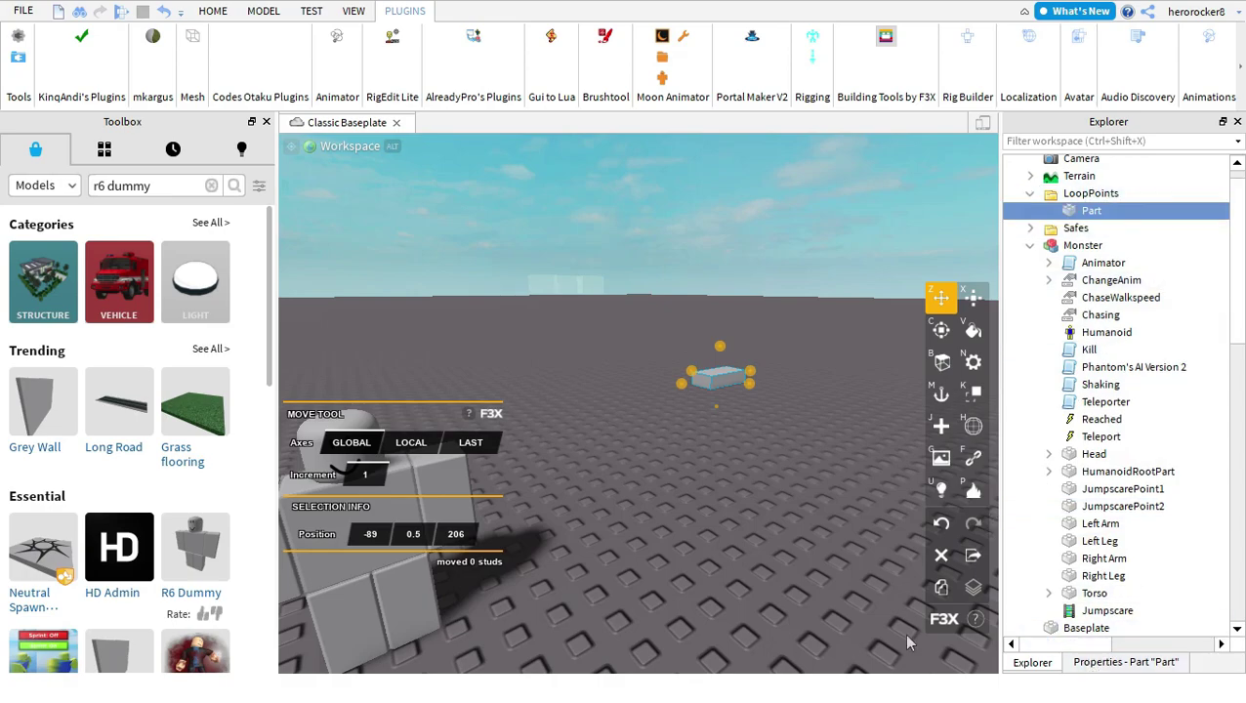
Step: Duplicate the loop point part twice, placing the copies at about (-75, 0.5, 220) and (-70, 0.5, 186)
left_click(211, 11)
left_click(89, 77)
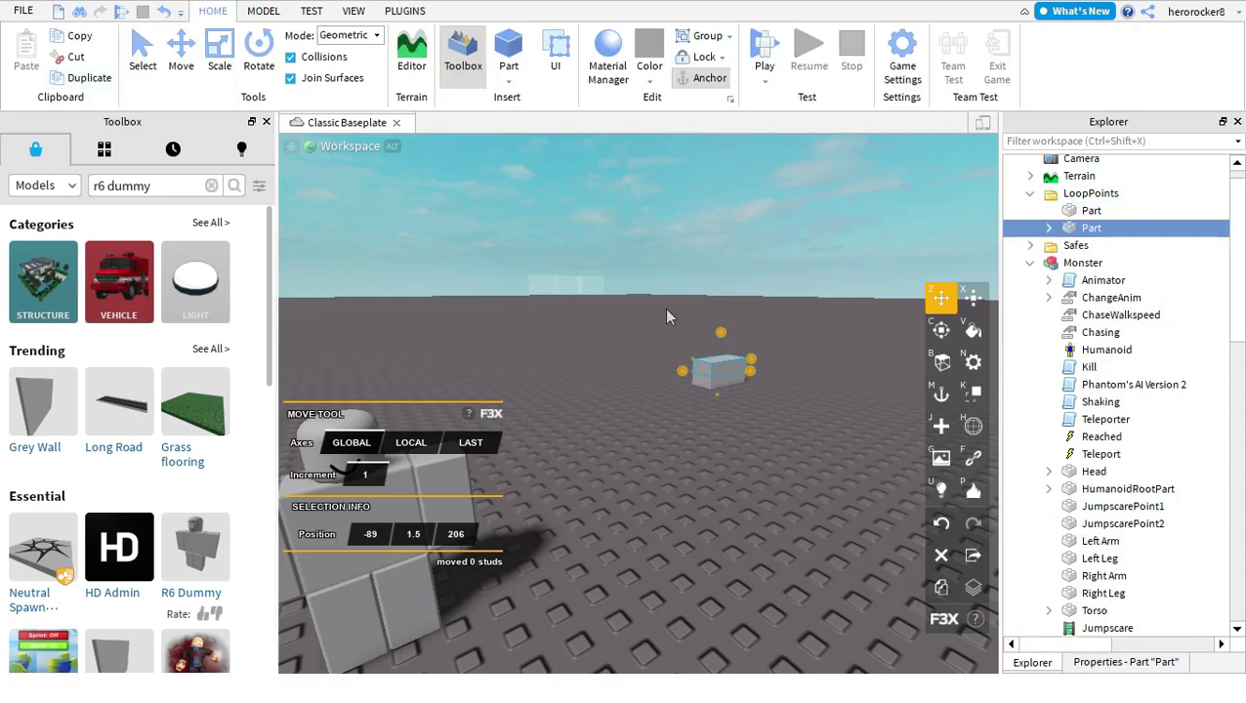
left_click_drag(711, 375, 830, 405)
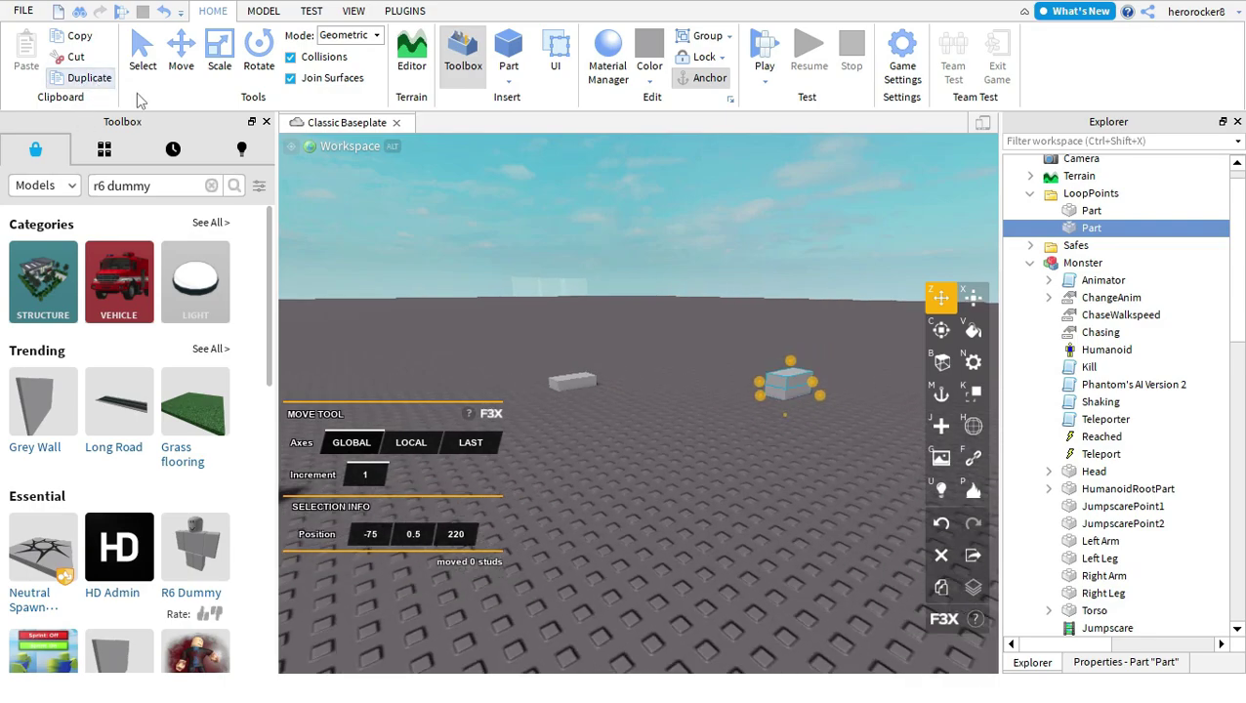
left_click(94, 80)
key("a")
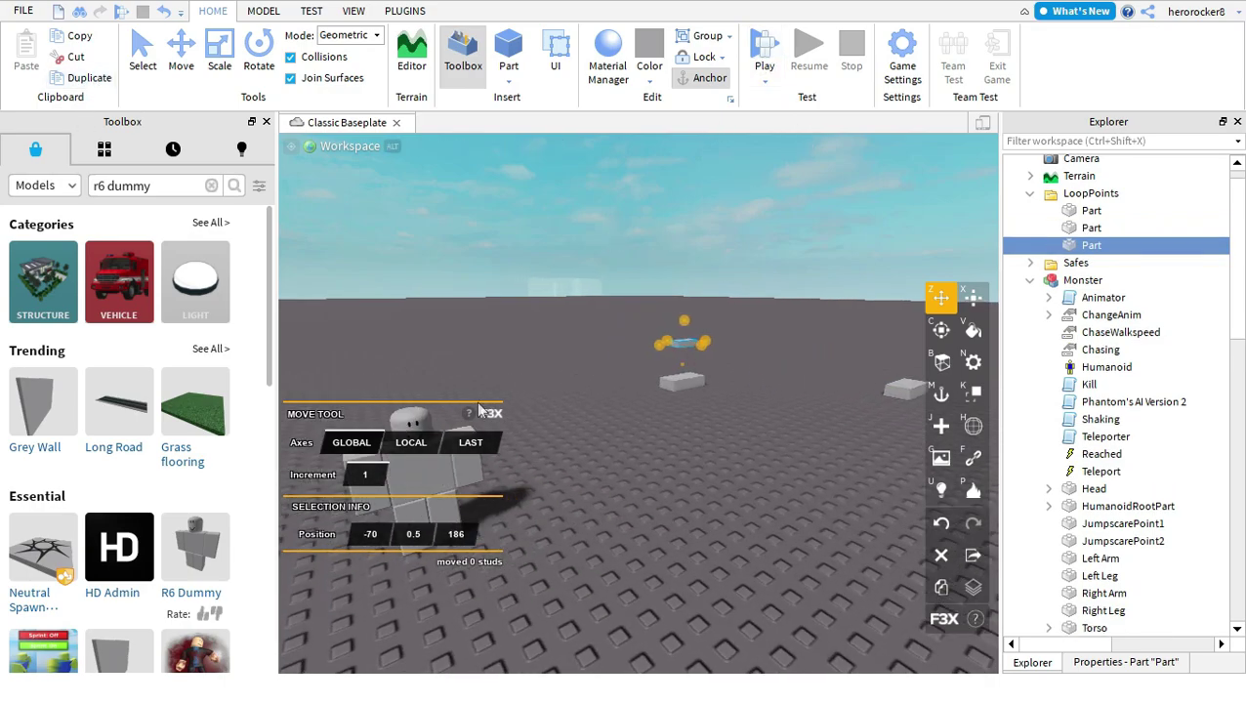
Step: Unanchor the Monster model with the F3X Anchor tool and playtest the place
key("a")
left_click(608, 459)
key("m")
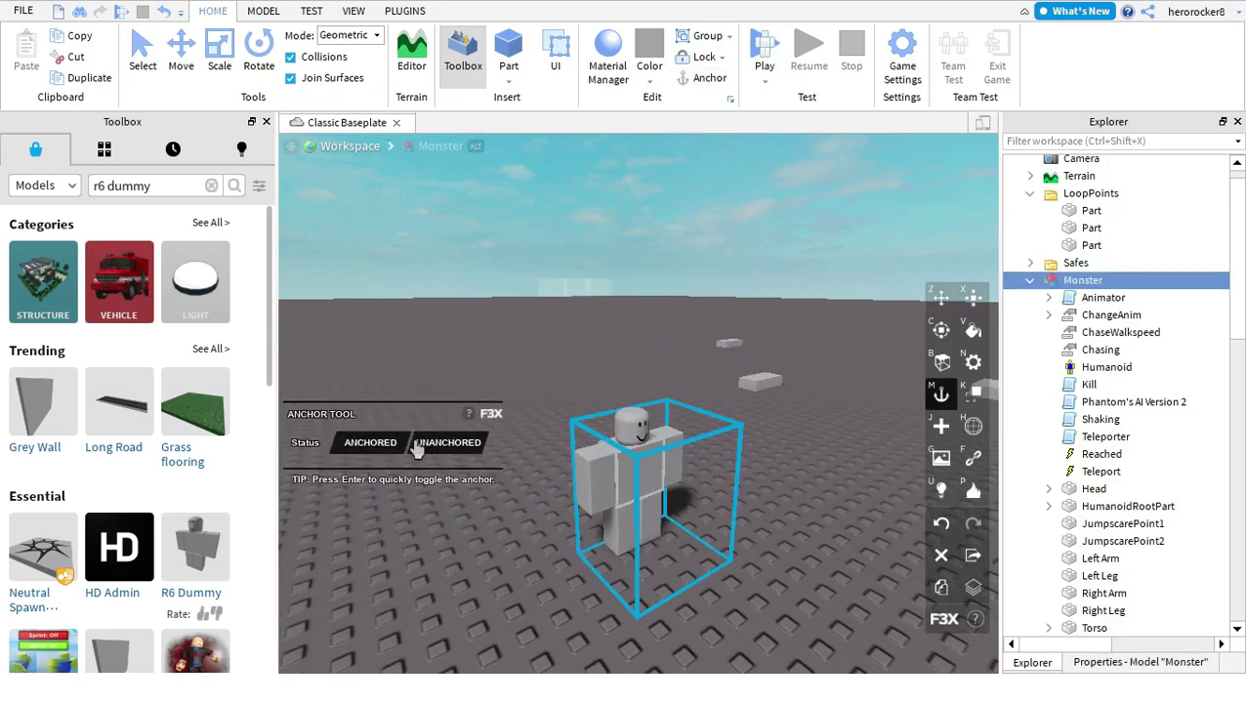
left_click(752, 47)
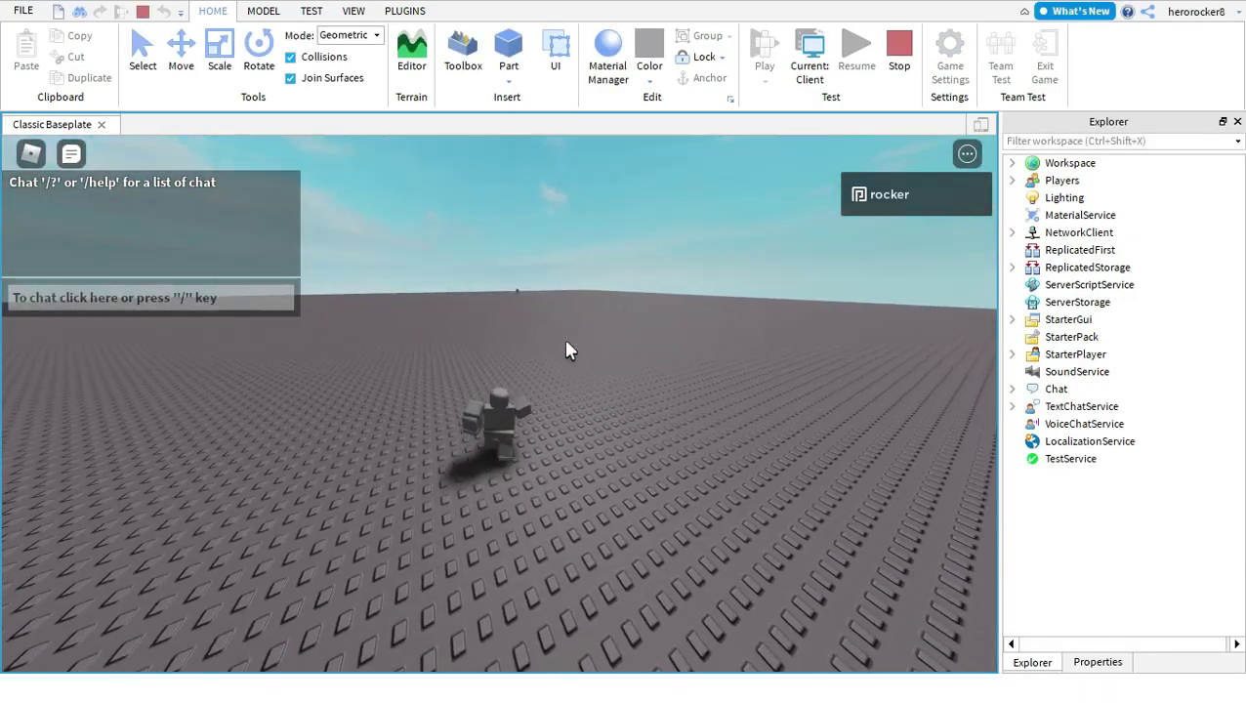
scroll(586, 342, "down", 4)
right_click_drag(587, 345, 589, 347)
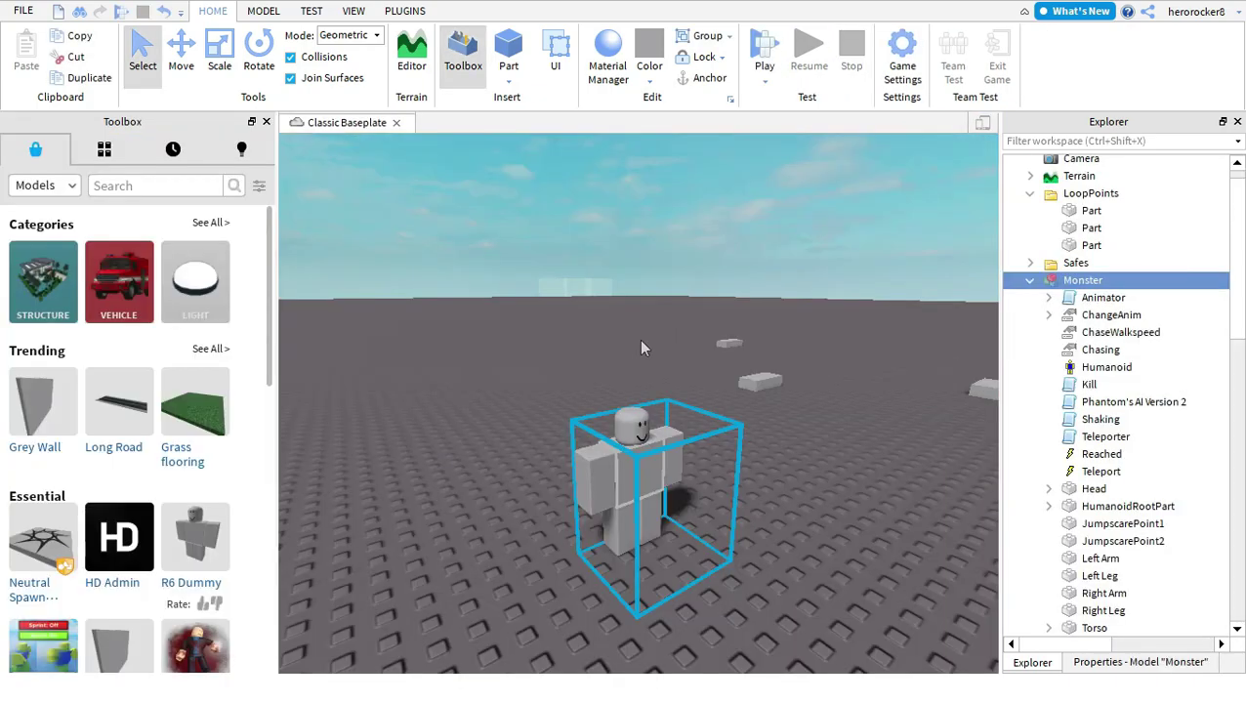
Step: Create joints from the Monster's Torso to JumpscarePoint1 and JumpscarePoint2 with RigEdit Lite
left_click(404, 12)
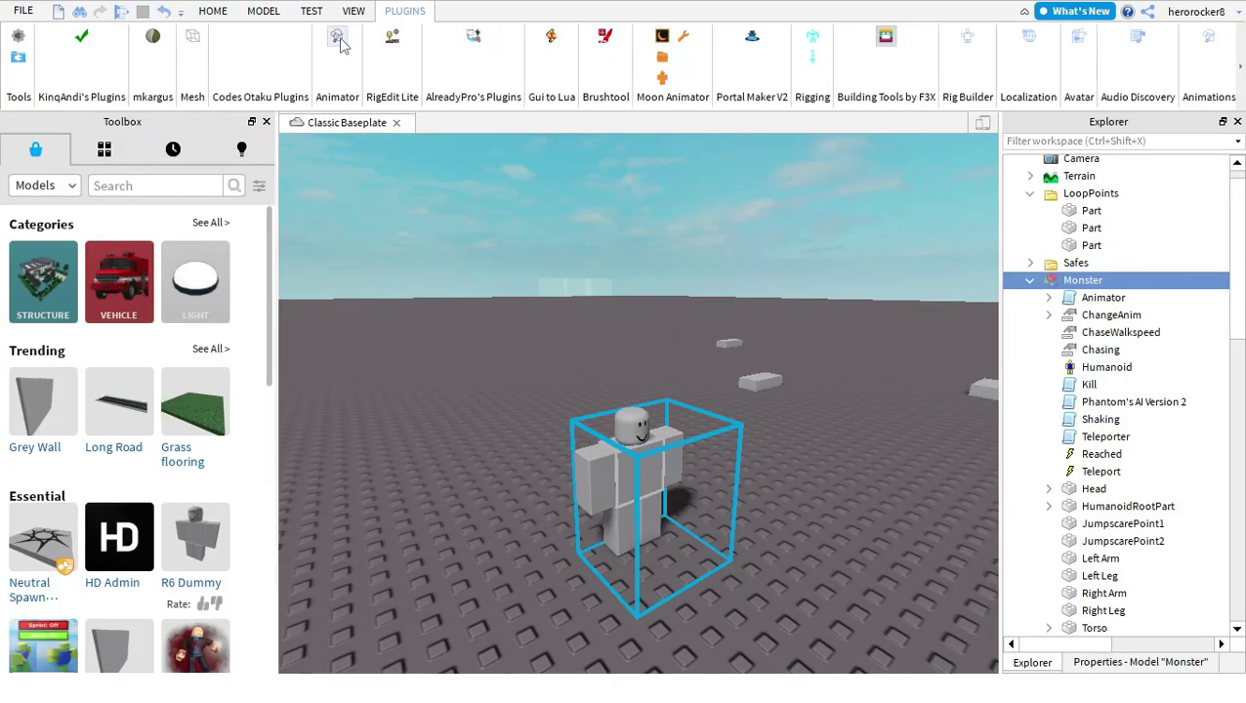
left_click(392, 41)
scroll(1073, 371, "down", 2)
left_click(1094, 528)
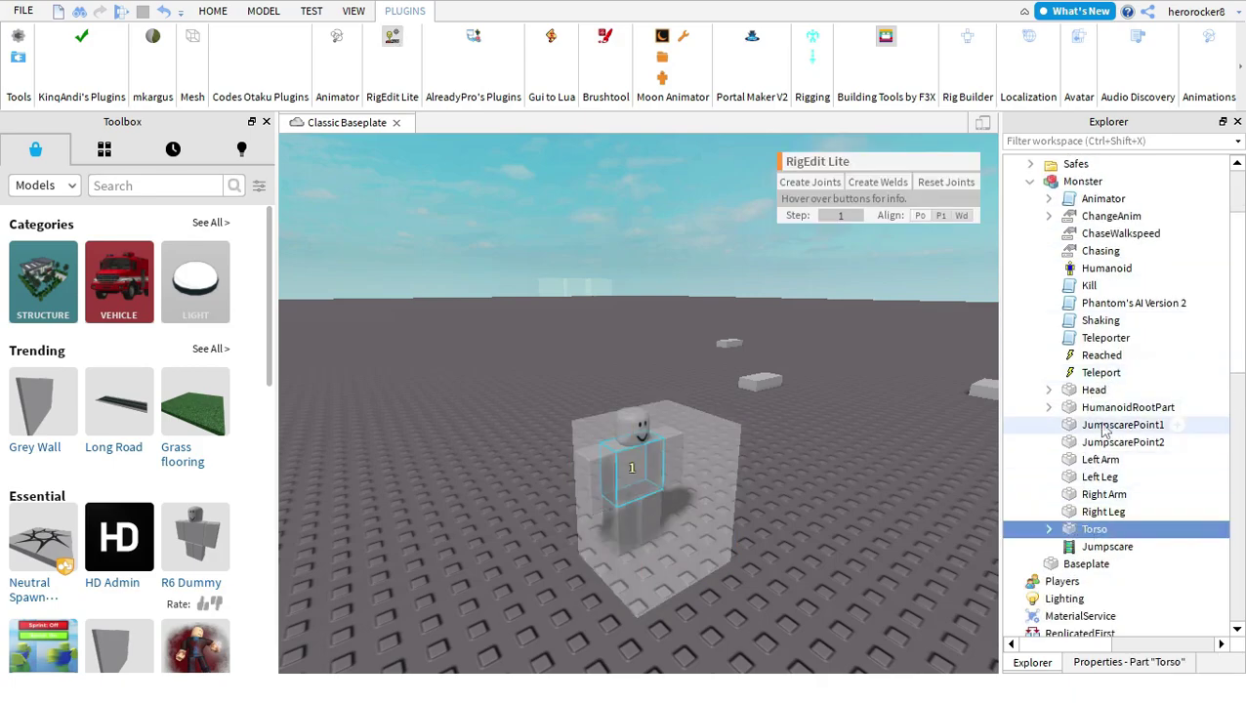
left_click(1101, 425, "ctrl")
left_click(1093, 507)
left_click(1113, 419, "ctrl")
left_click(809, 182)
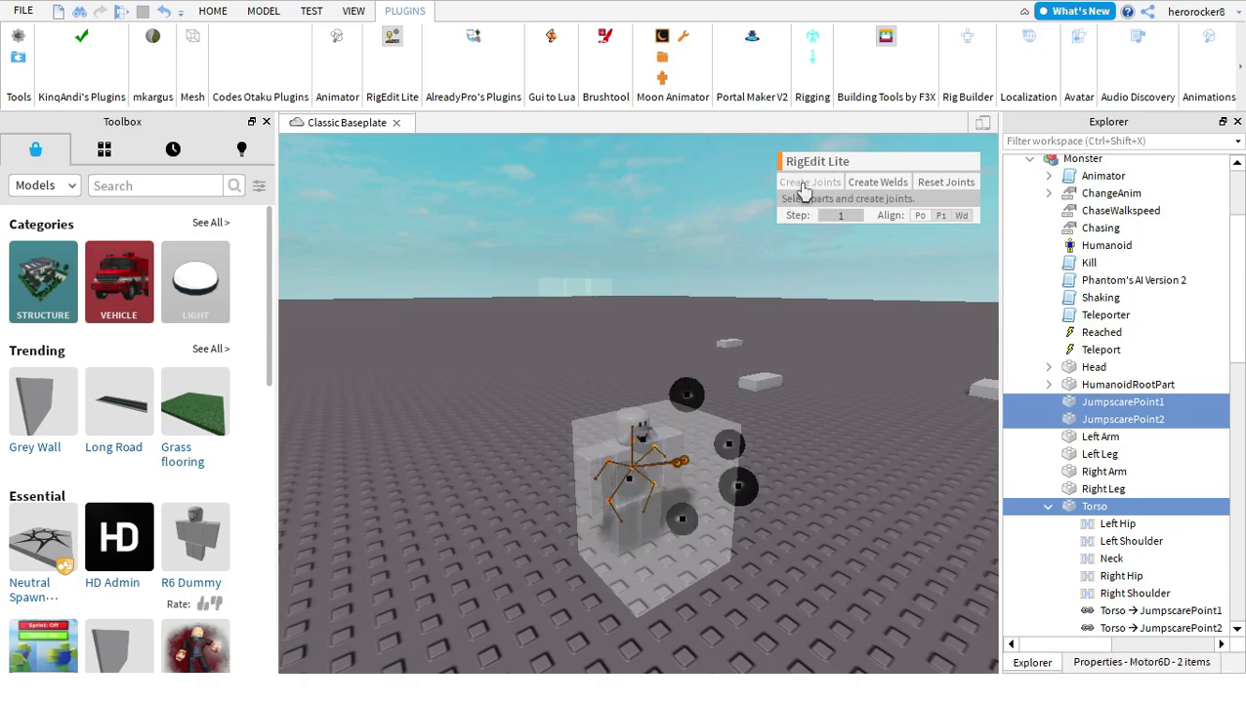
left_click(904, 389)
left_click(393, 41)
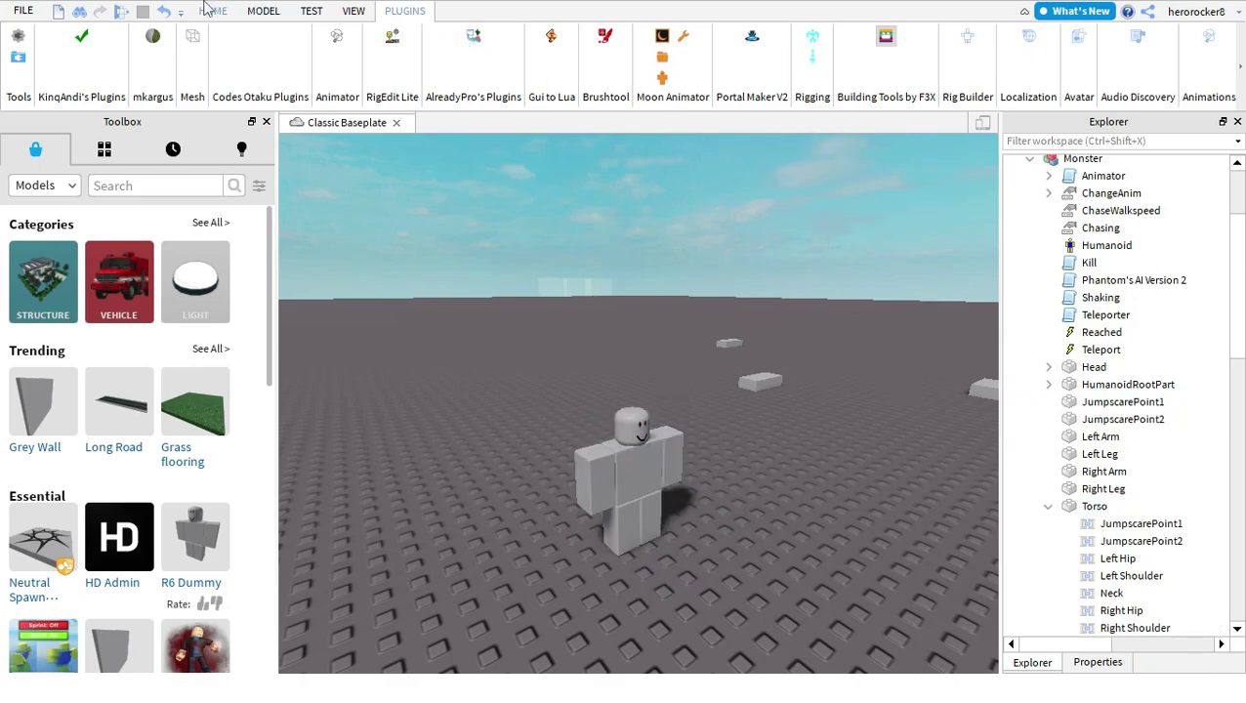
Step: Playtest the Monster's chase and jumpscare, and end the test
left_click(211, 11)
left_click(765, 49)
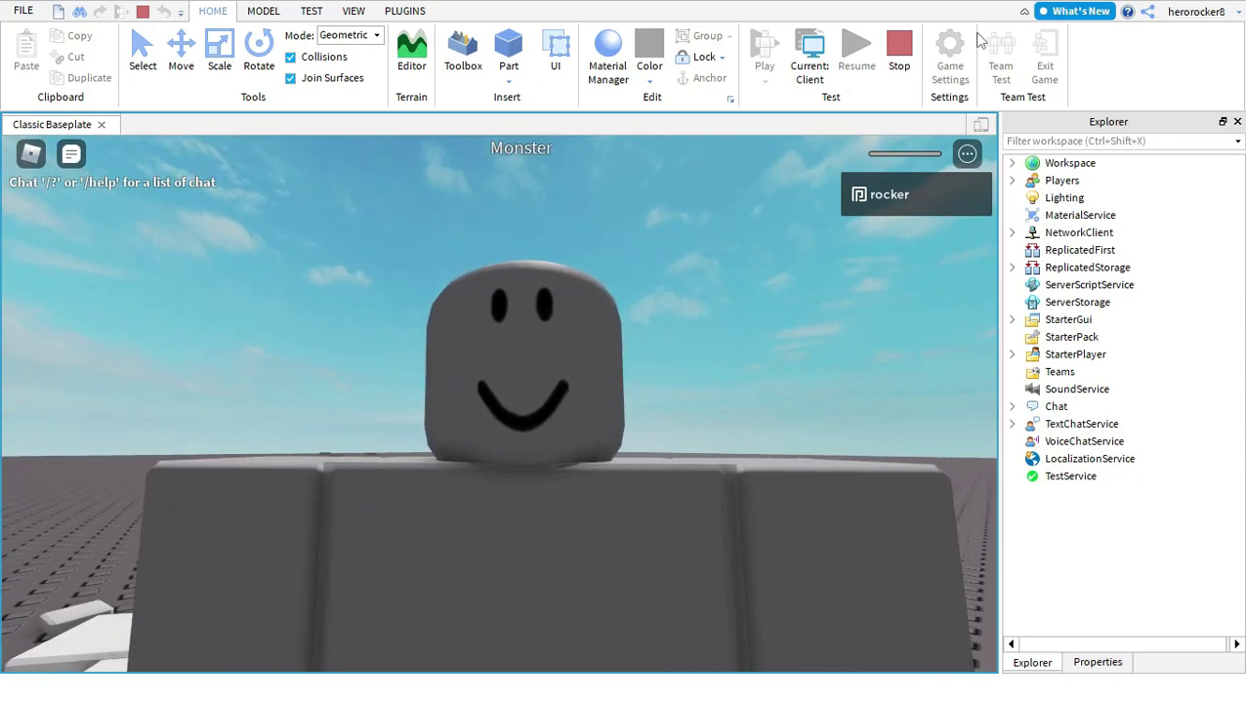
left_click(896, 67)
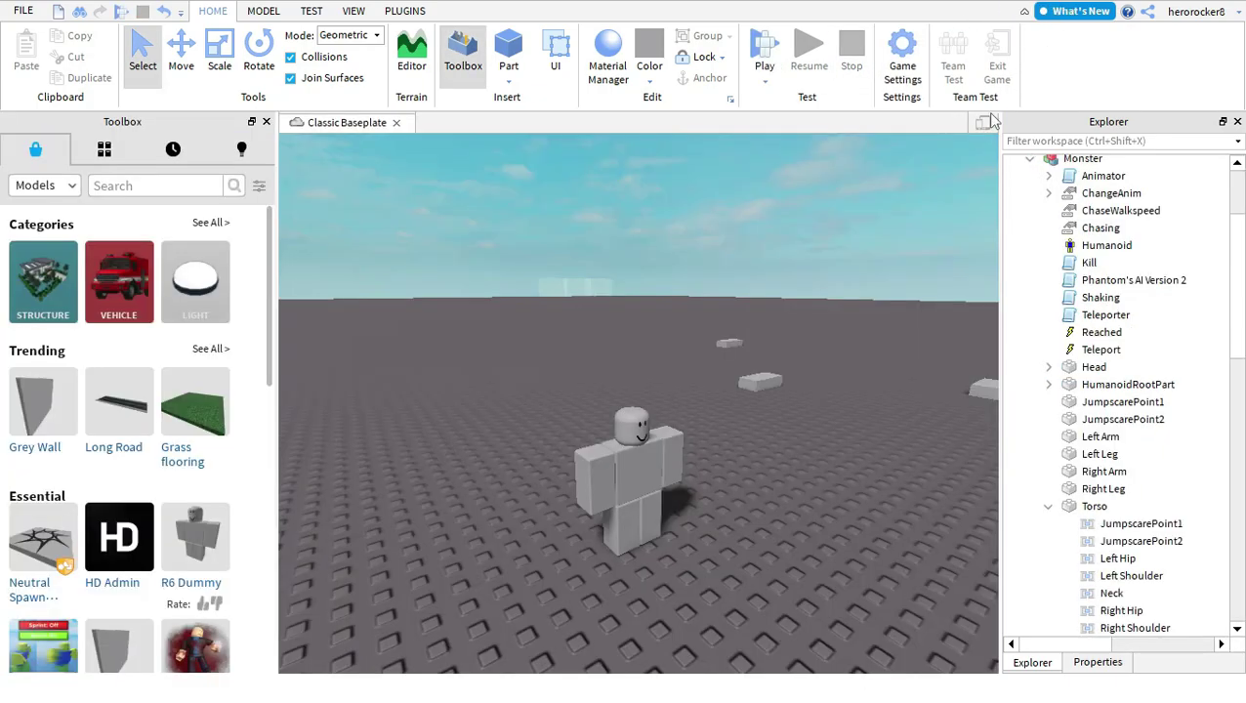
Step: Search the Toolbox models for "backrooms entity"
scroll(985, 212, "up", 5)
right_click_drag(430, 300, 122, 273)
scroll(122, 274, "down", 2)
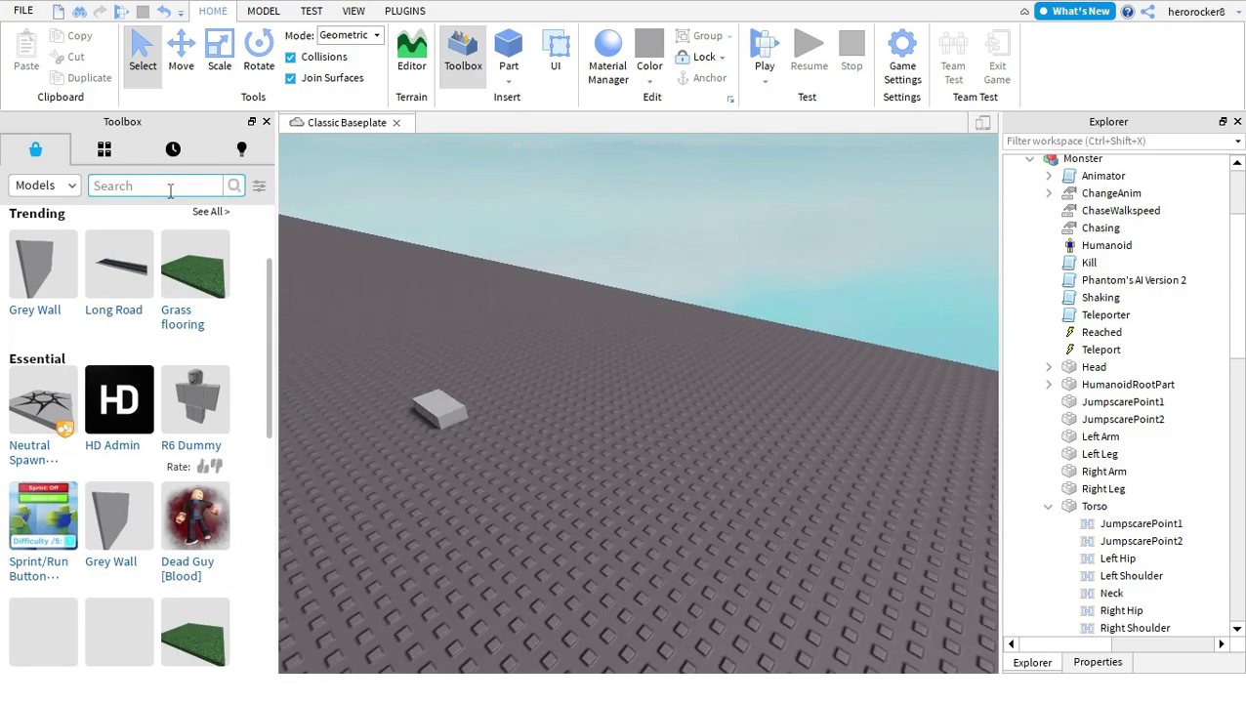
left_click(170, 187)
type("r")
key("BackSpace")
type("monstr")
key("BackSpace")
key("BackSpace")
key("BackSpace")
key("BackSpace")
key("BackSpace")
type("backrooms")
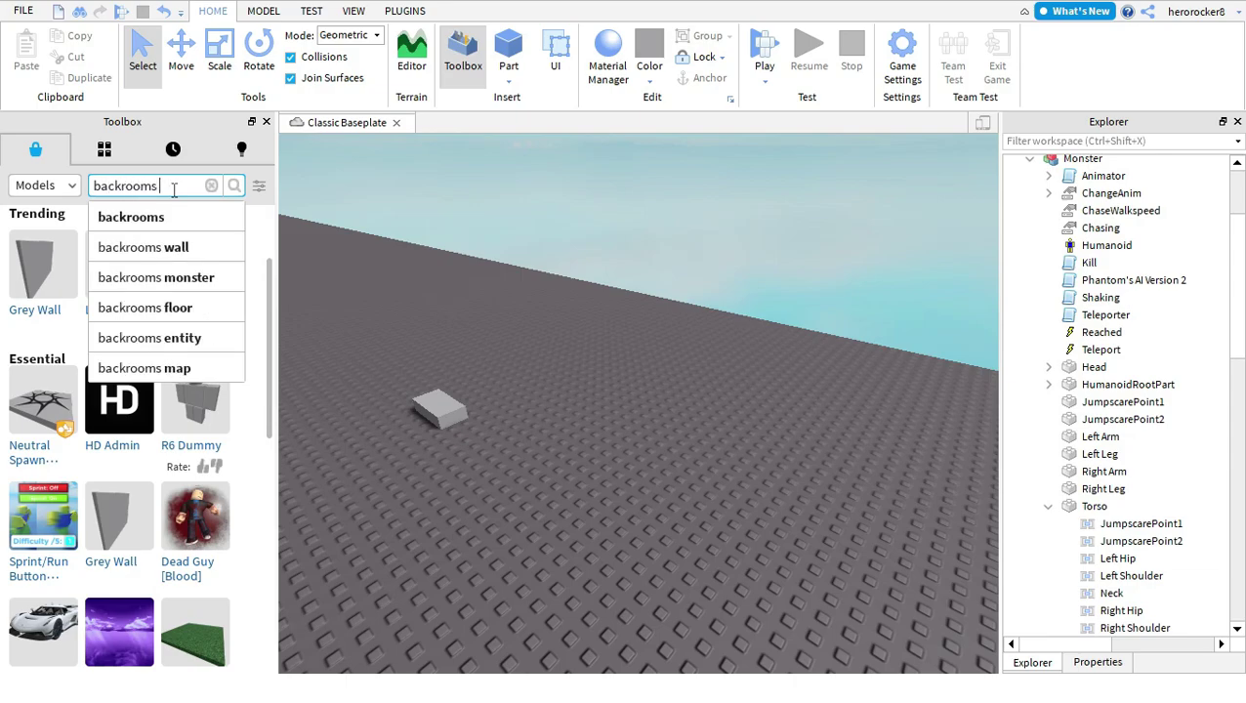
type(" entity")
key("Return")
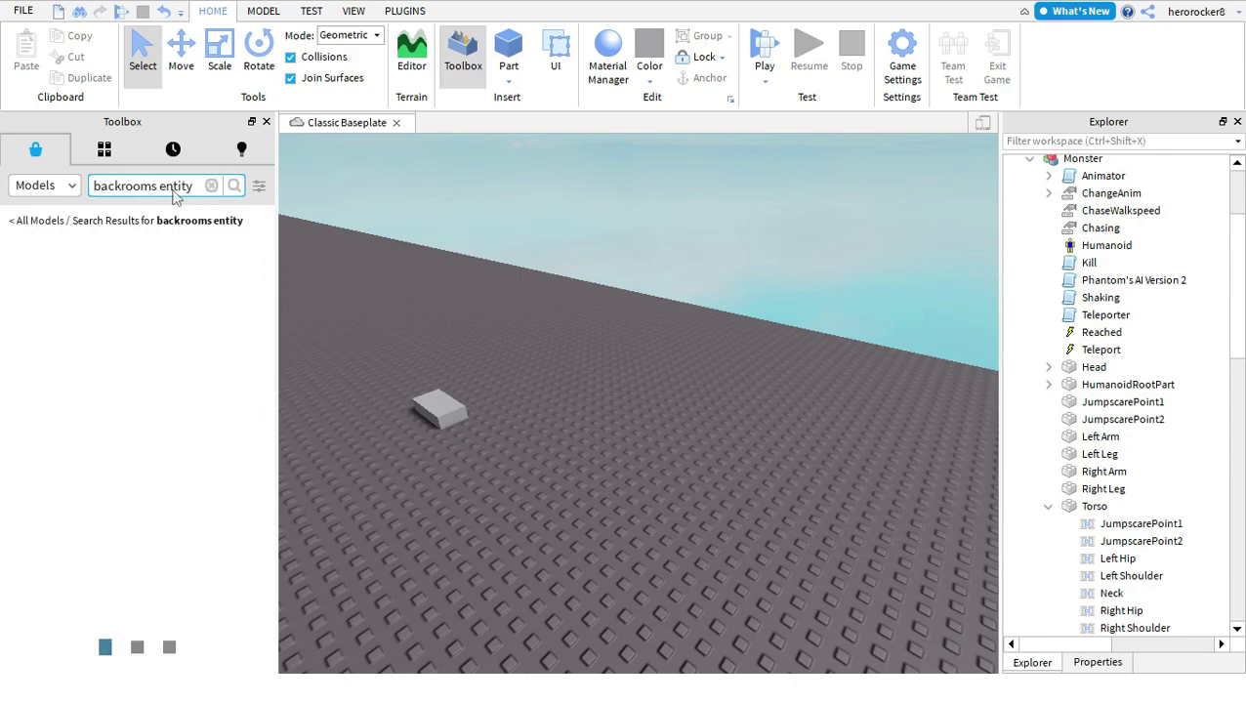
Step: Look through the found entity models and narrow the search to "backrooms entity rig"
right_click_drag(375, 295, 407, 301)
scroll(406, 302, "down", 4)
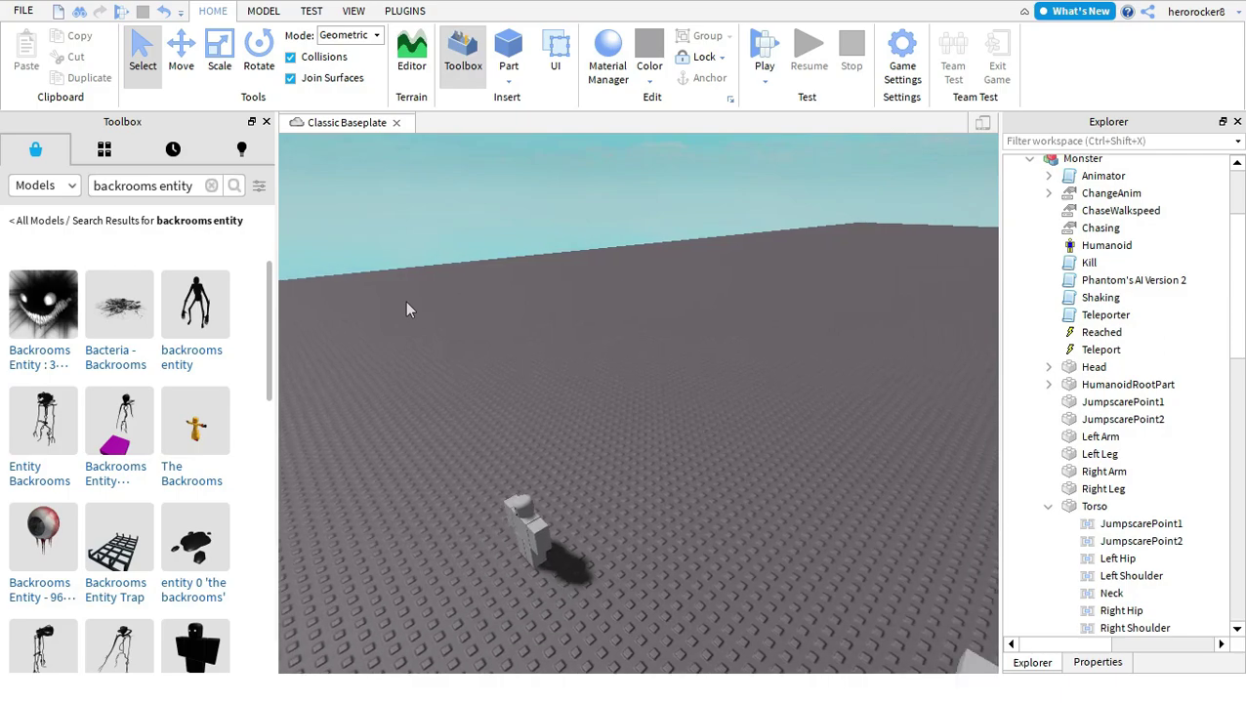
key("w")
key("d")
scroll(107, 459, "down", 5)
scroll(136, 255, "down", 2)
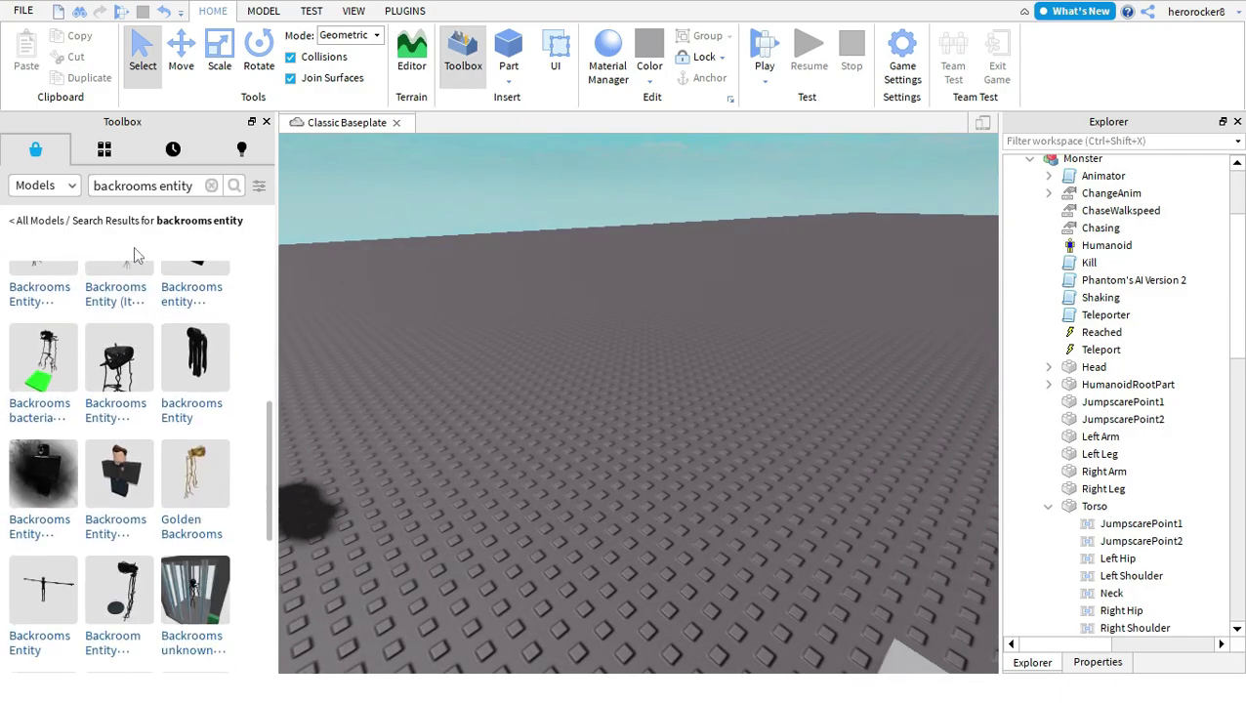
type("rig")
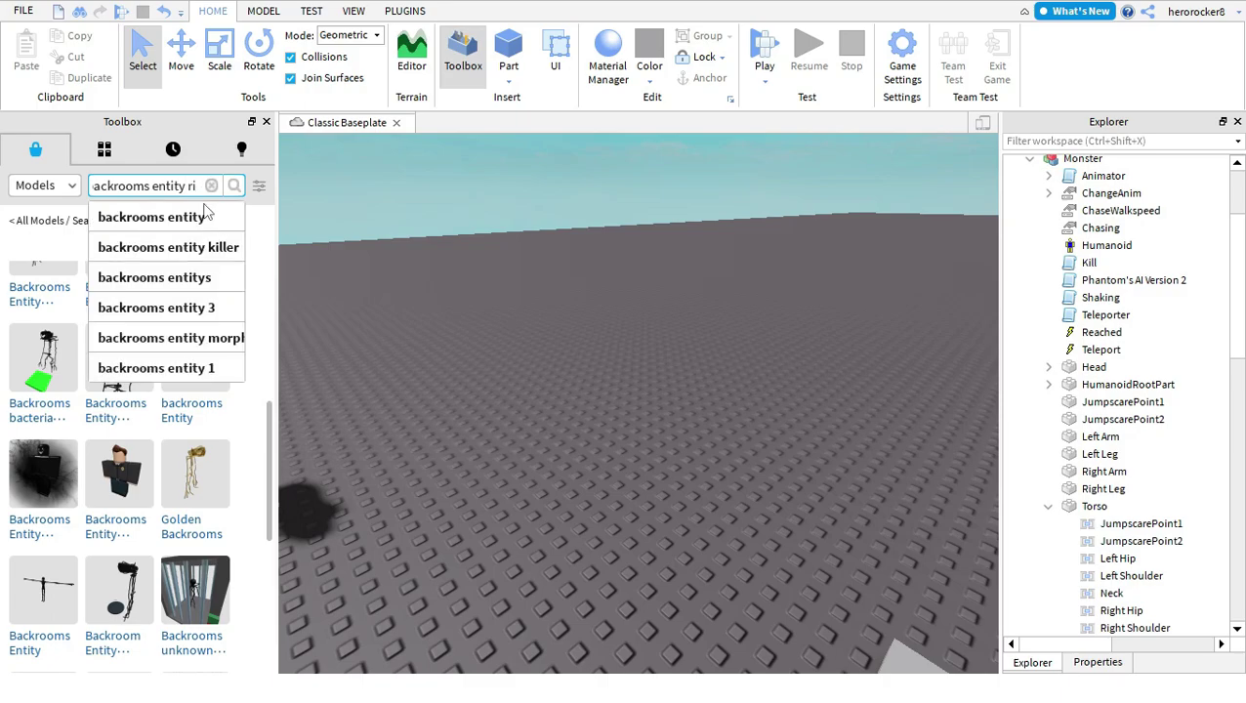
key("Return")
right_click_drag(383, 228, 383, 228)
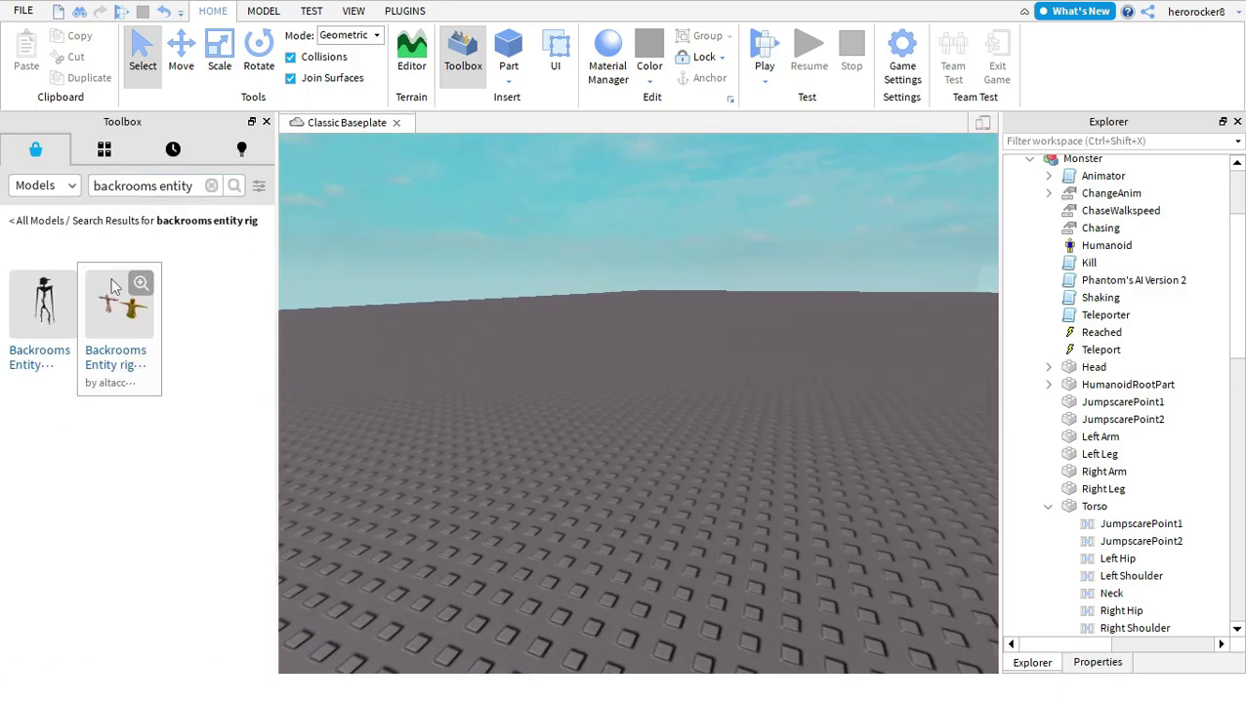
Step: Try the first backrooms entity rig, delete it, and insert the Backrooms Entity rig Pack instead
left_click_drag(39, 329, 723, 367)
key("Delete")
left_click(138, 314)
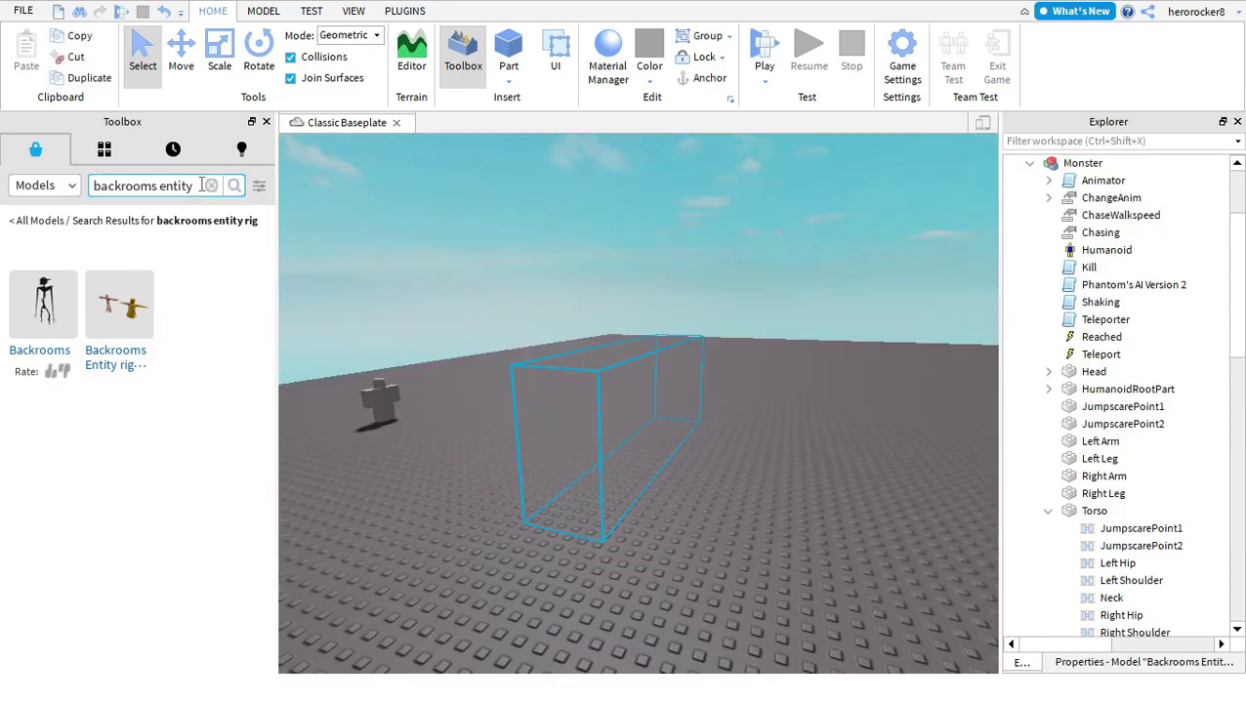
left_click(211, 185)
right_click_drag(639, 384, 639, 384)
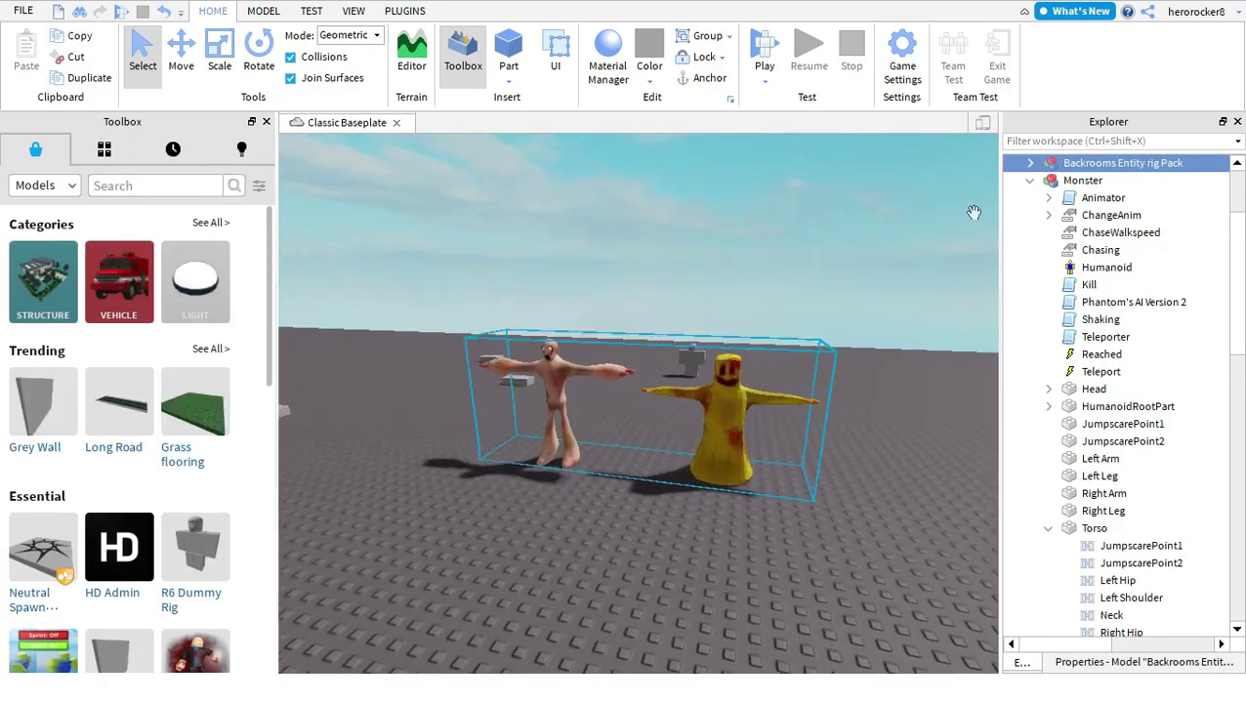
Step: Examine the Skin Stealer model in the rig pack and how its parts are structured
key("w")
left_click(1030, 164)
left_click(1085, 198)
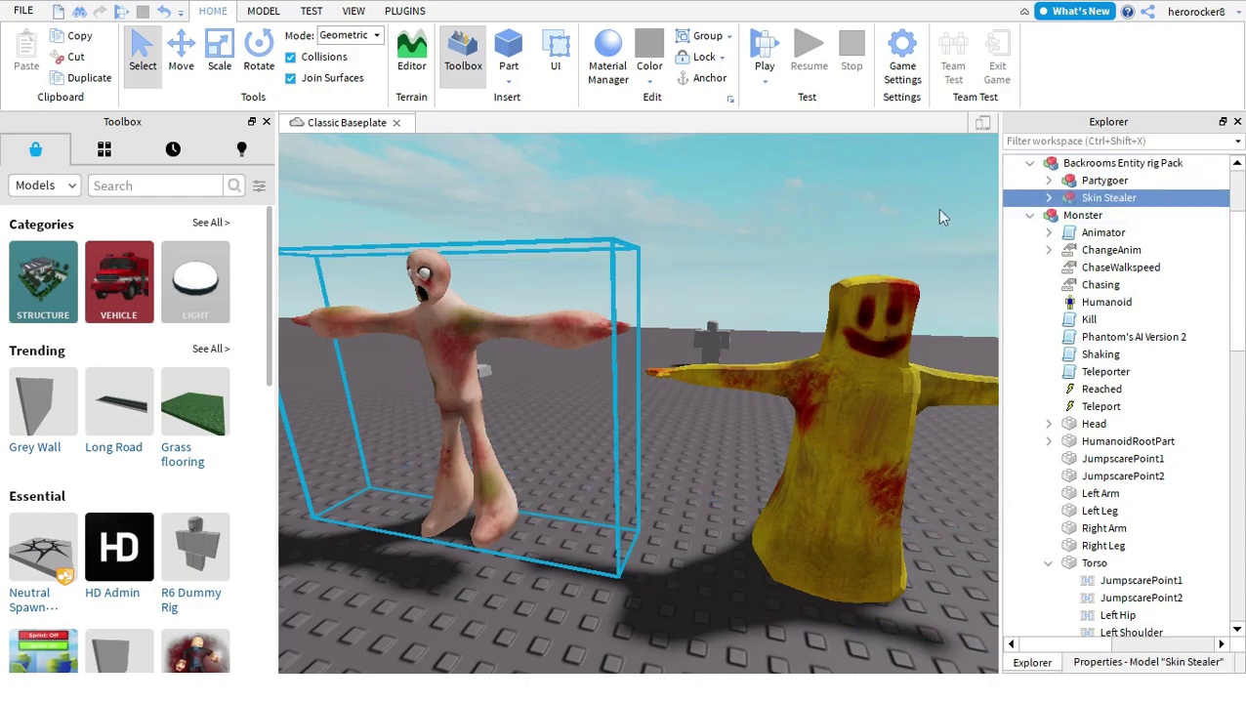
left_click(180, 47)
left_click(1047, 198)
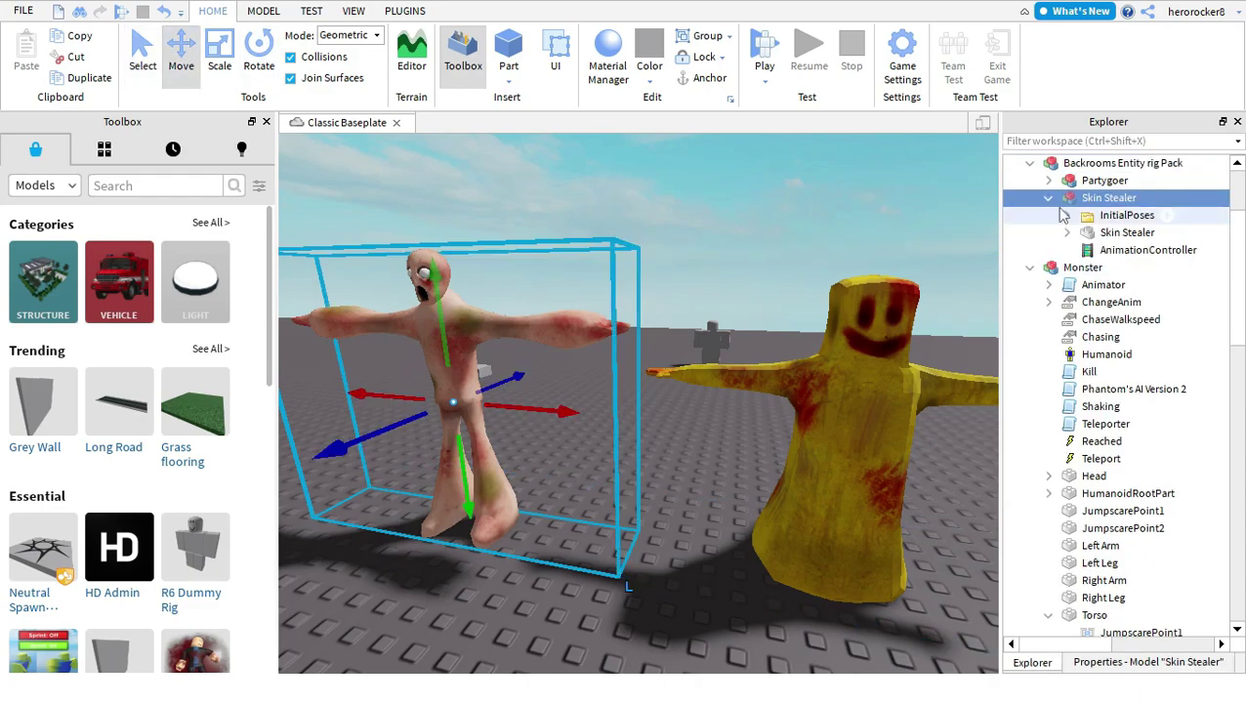
left_click(1066, 232)
left_click(1084, 249)
left_click(1067, 232)
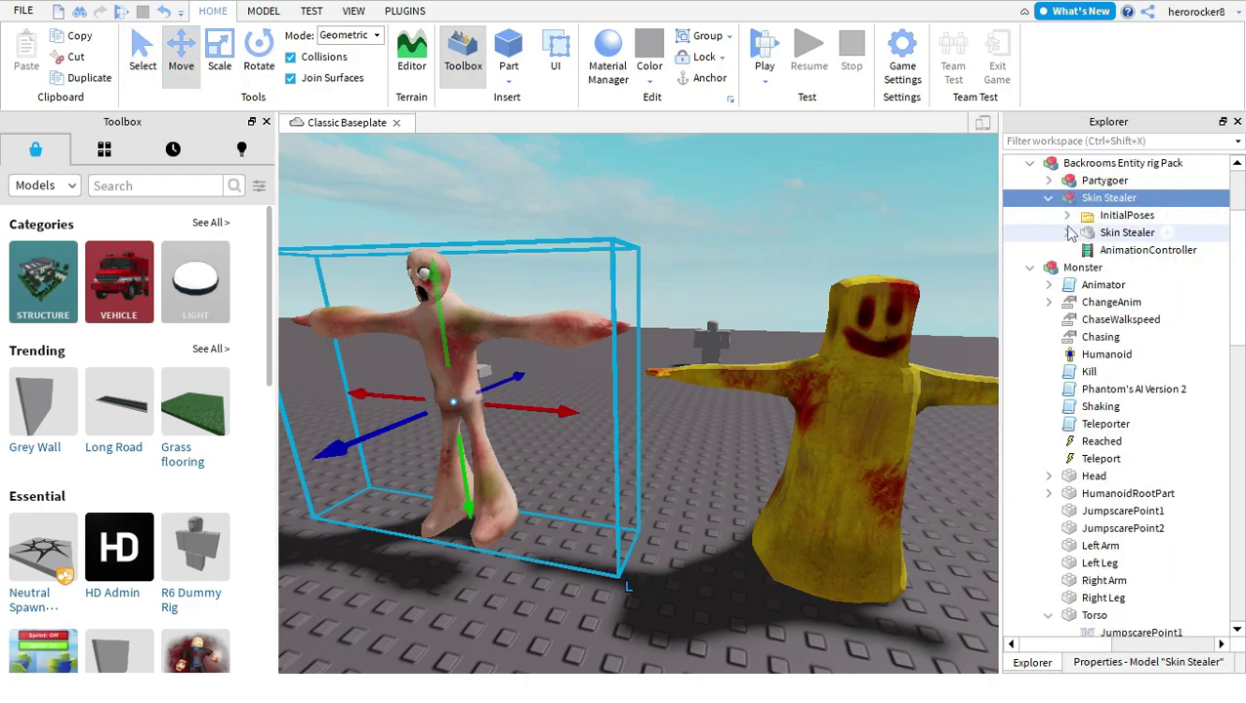
scroll(835, 364, "up", 1)
scroll(837, 364, "down", 5)
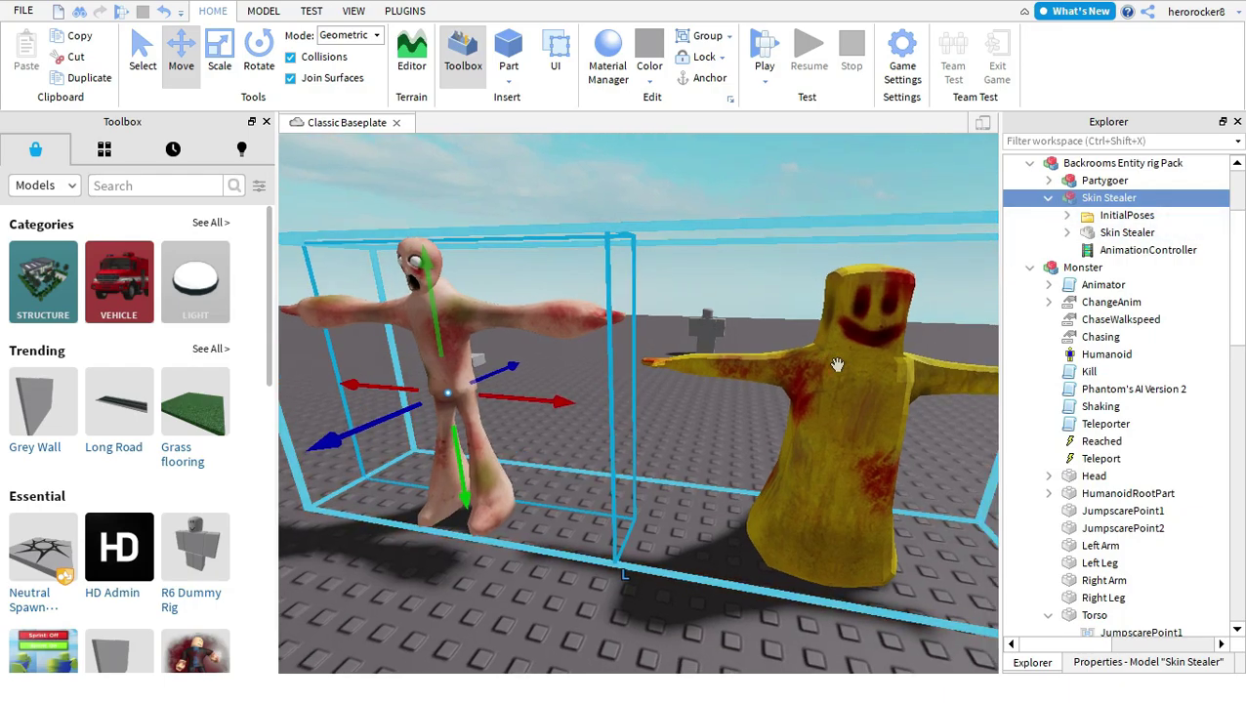
Step: Delete the Backrooms Entity rig Pack from the Workspace
left_click(1103, 165)
right_click_drag(578, 288, 579, 325)
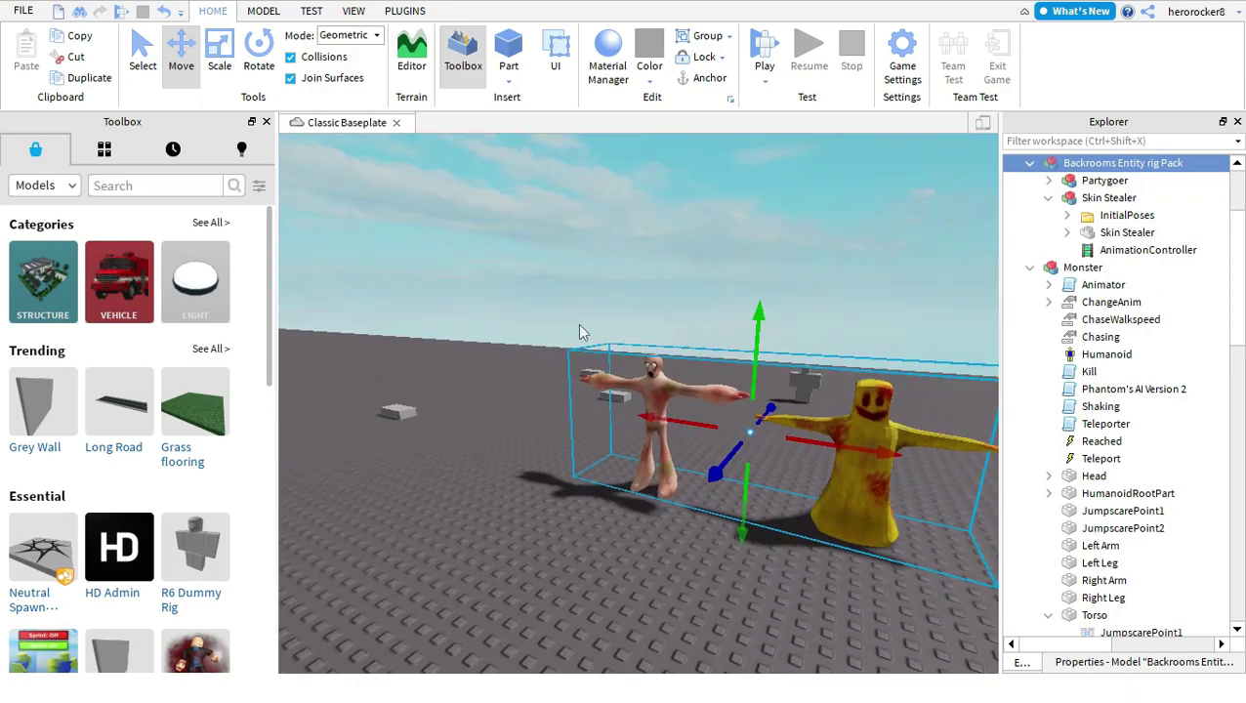
key("Delete")
Step: Search the Toolbox models for "rin" and insert The Mimic Rin Smooth model onto the baseplate
left_click(115, 185)
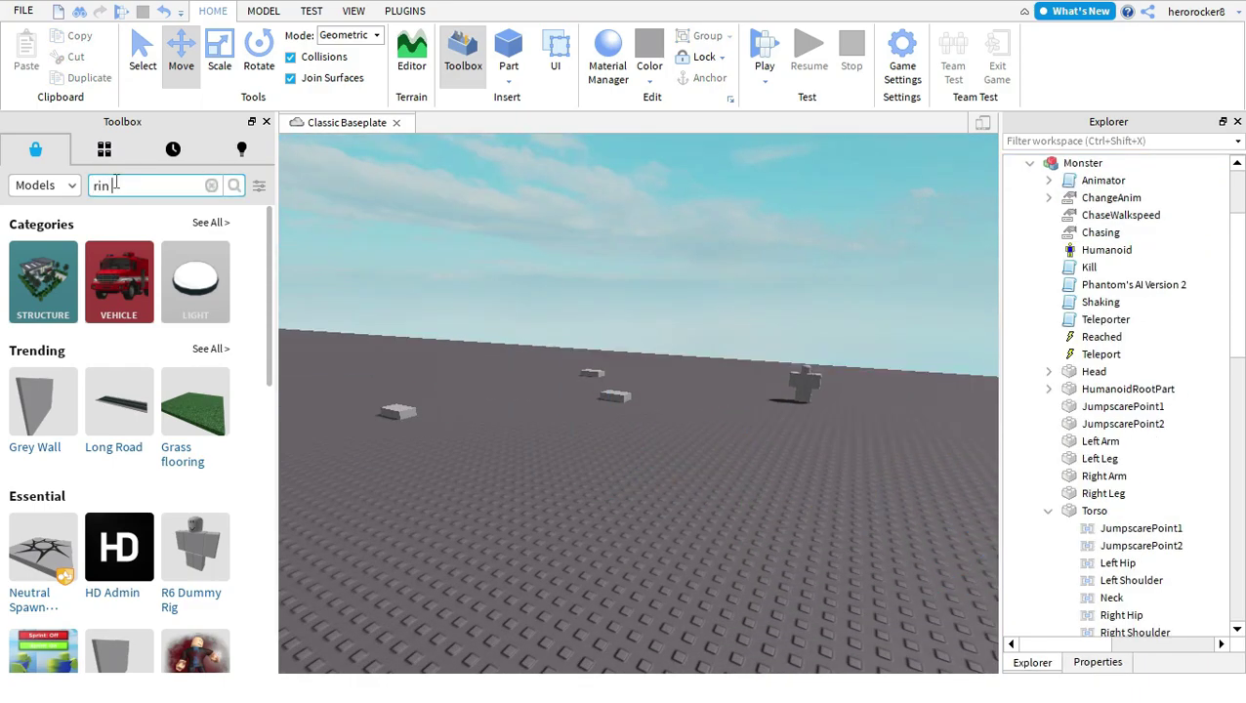
key("Return")
right_click_drag(463, 282, 553, 320)
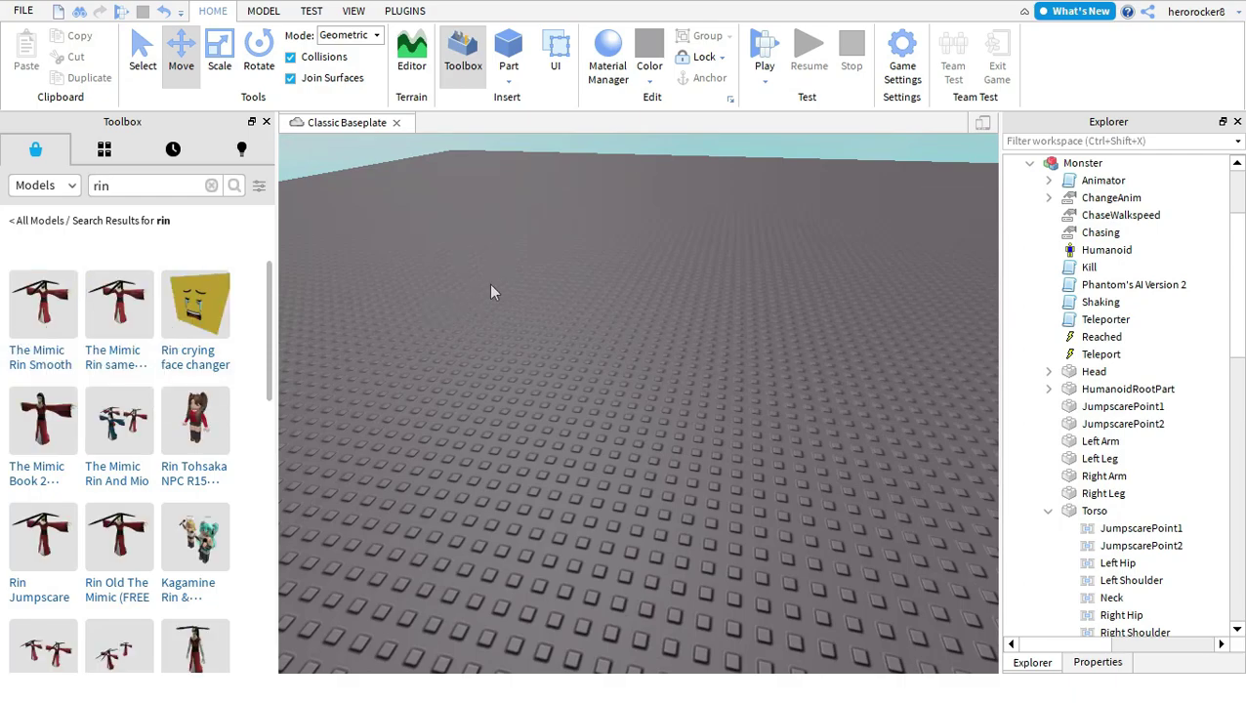
left_click(810, 389)
right_click_drag(763, 396, 634, 364)
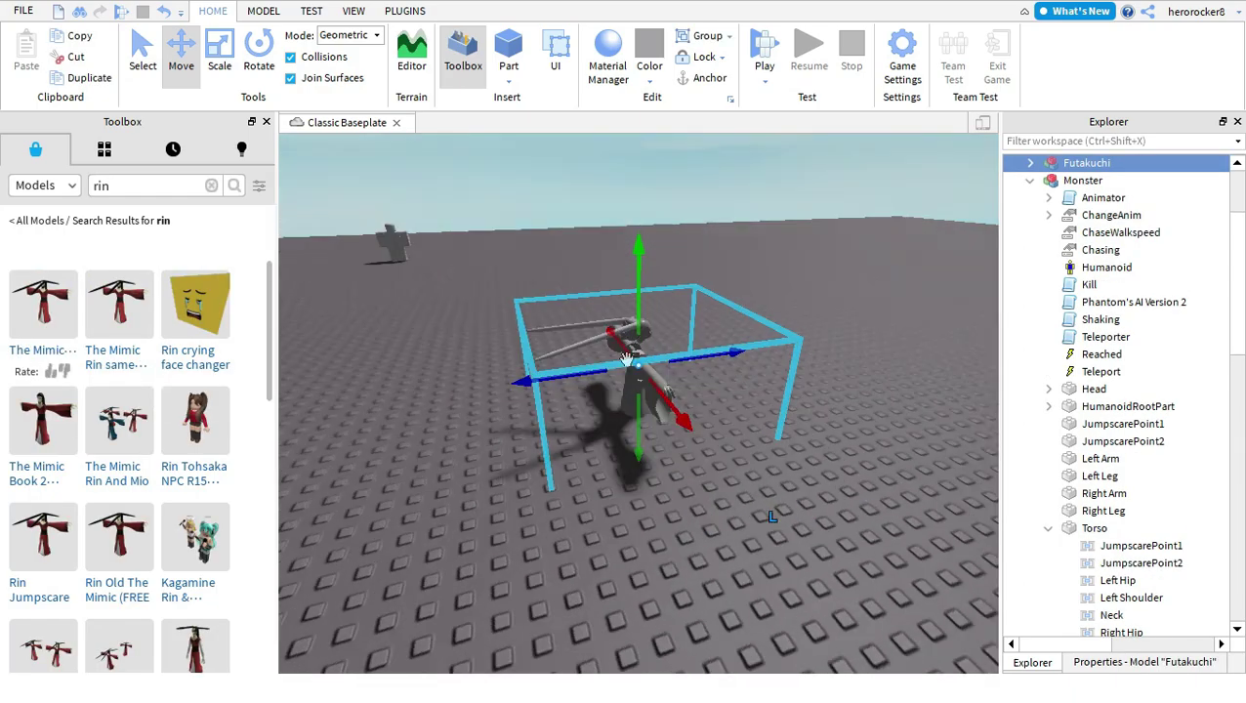
Step: Move the Futakuchi model next to the Monster dummy and expand its contents in the object hierarchy
left_click_drag(632, 363, 596, 336)
key("a")
right_click_drag(597, 336, 610, 449)
key("w")
key("w")
key("s")
key("a")
scroll(609, 448, "down", 5)
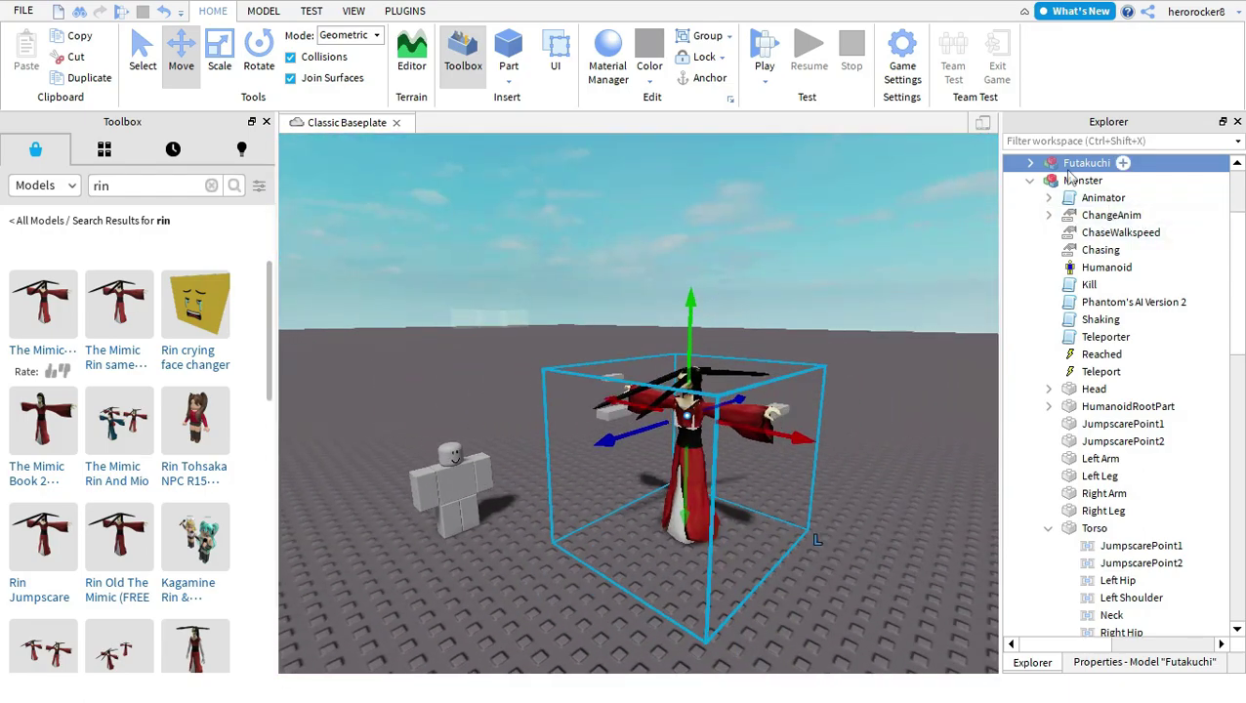
left_click(1030, 163)
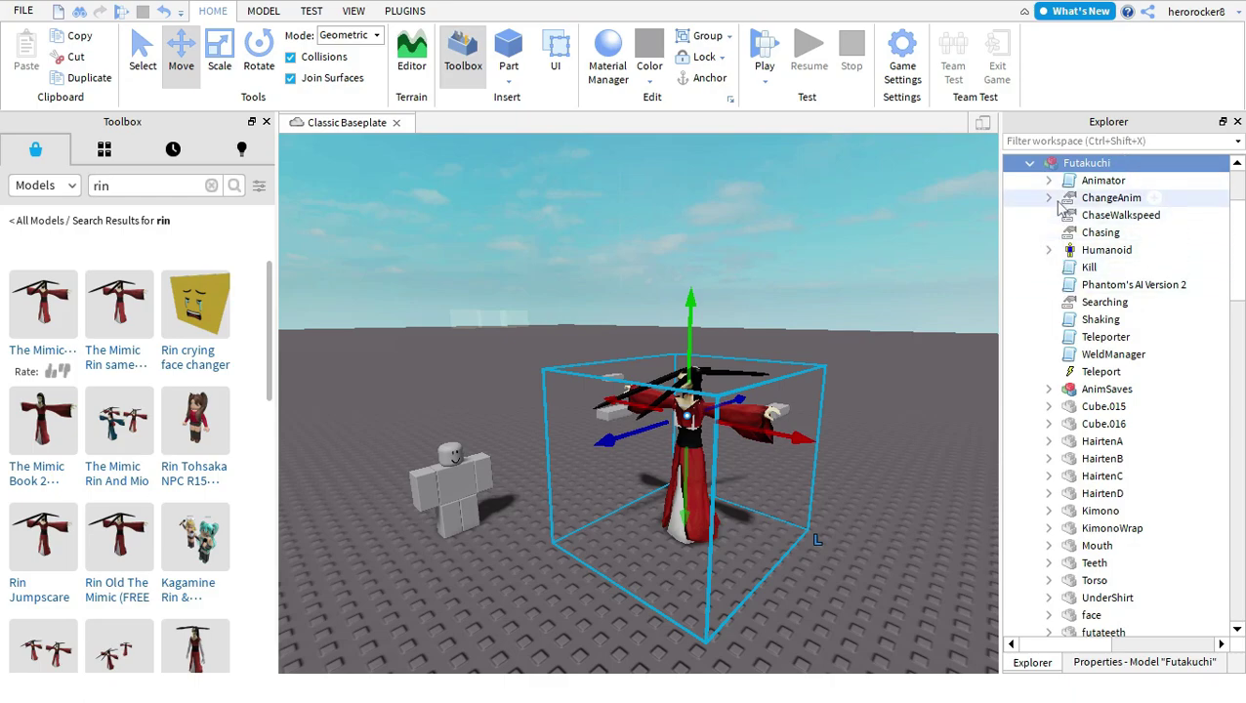
Step: Rename the Futakuchi model as Monster
right_click(1079, 163)
left_click(1035, 133)
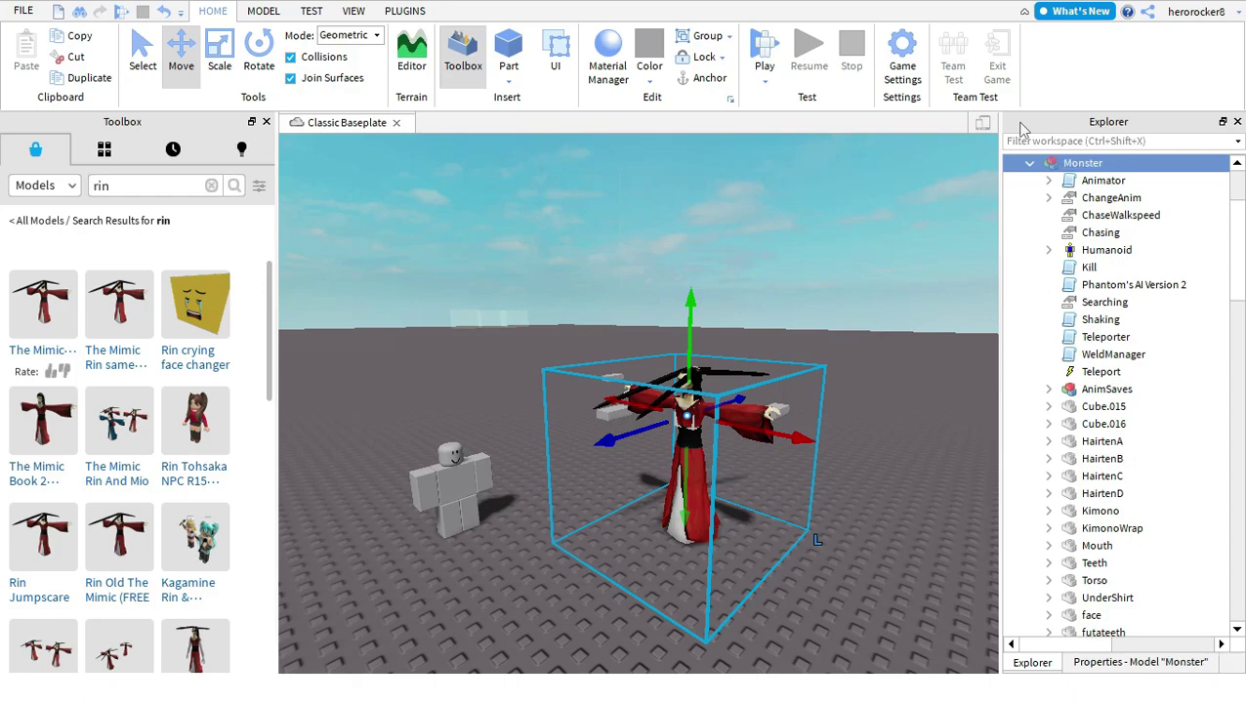
scroll(1108, 371, "down", 7)
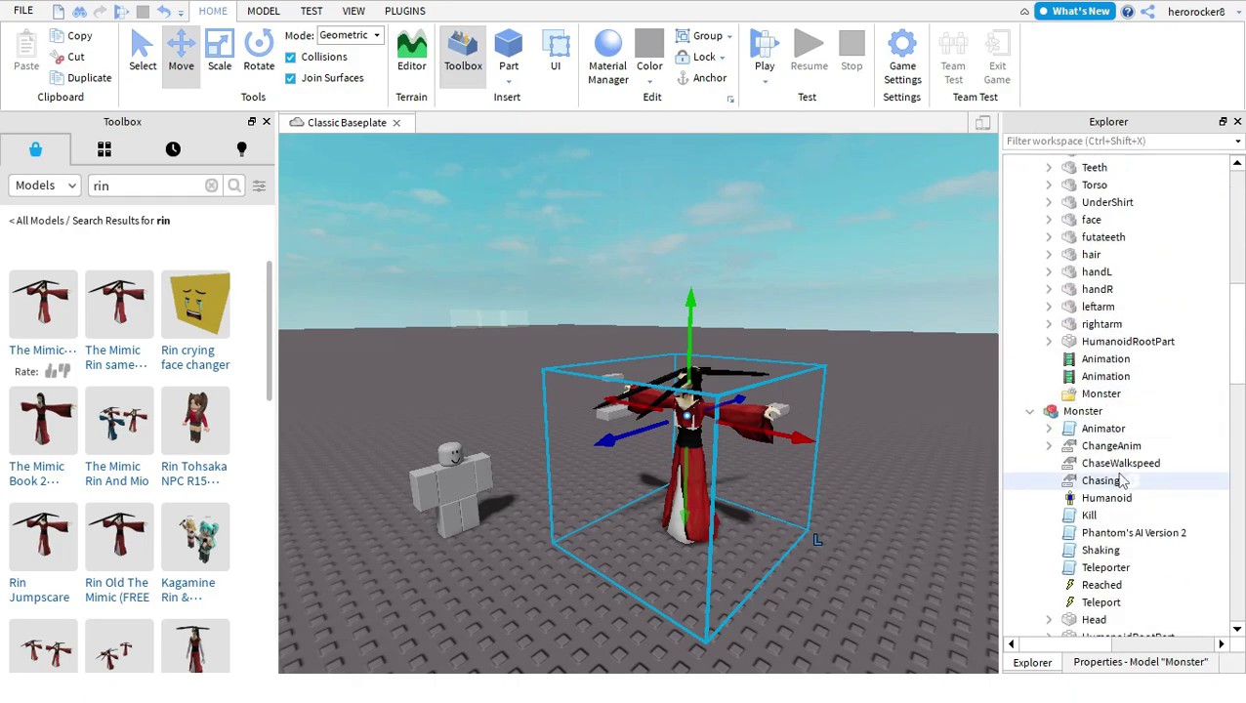
scroll(1121, 478, "up", 8)
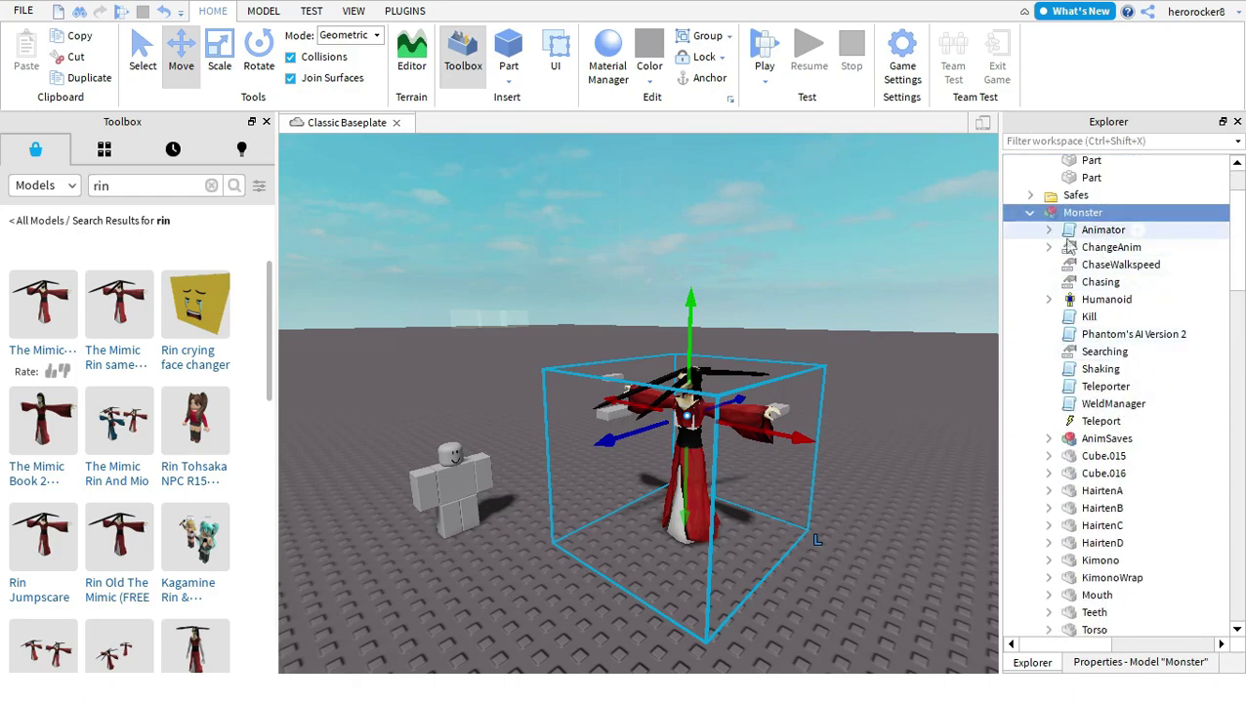
Step: Examine the contents of the kimono Monster model and the dummy Monster in the object hierarchy to compare their scripts
left_click(1049, 230)
left_click(1113, 247)
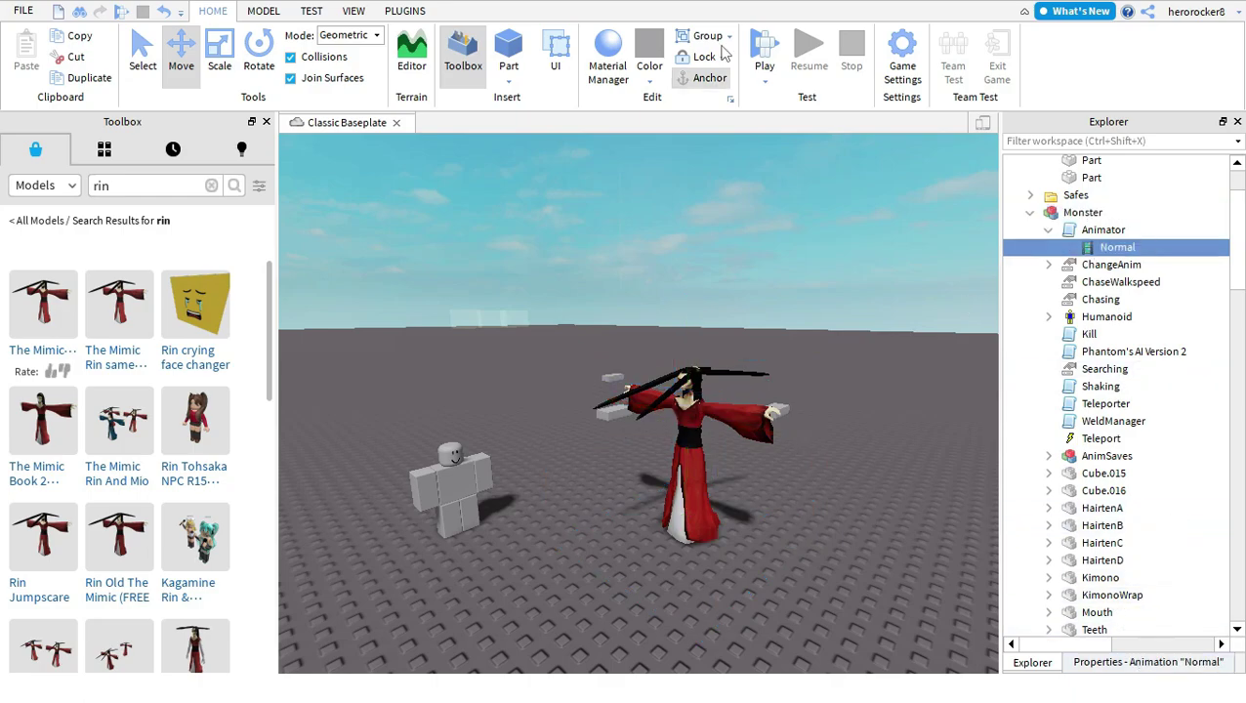
left_click(454, 493)
left_click(764, 81)
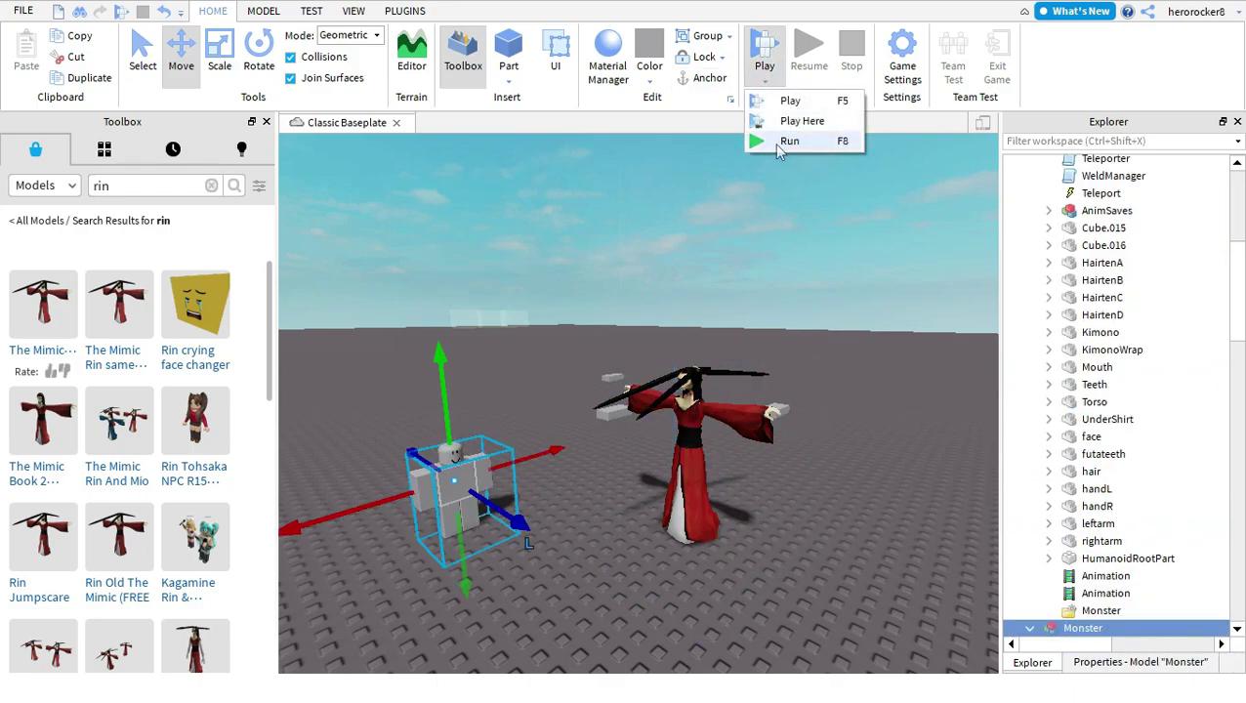
left_click(1076, 505)
scroll(1079, 523, "down", 3)
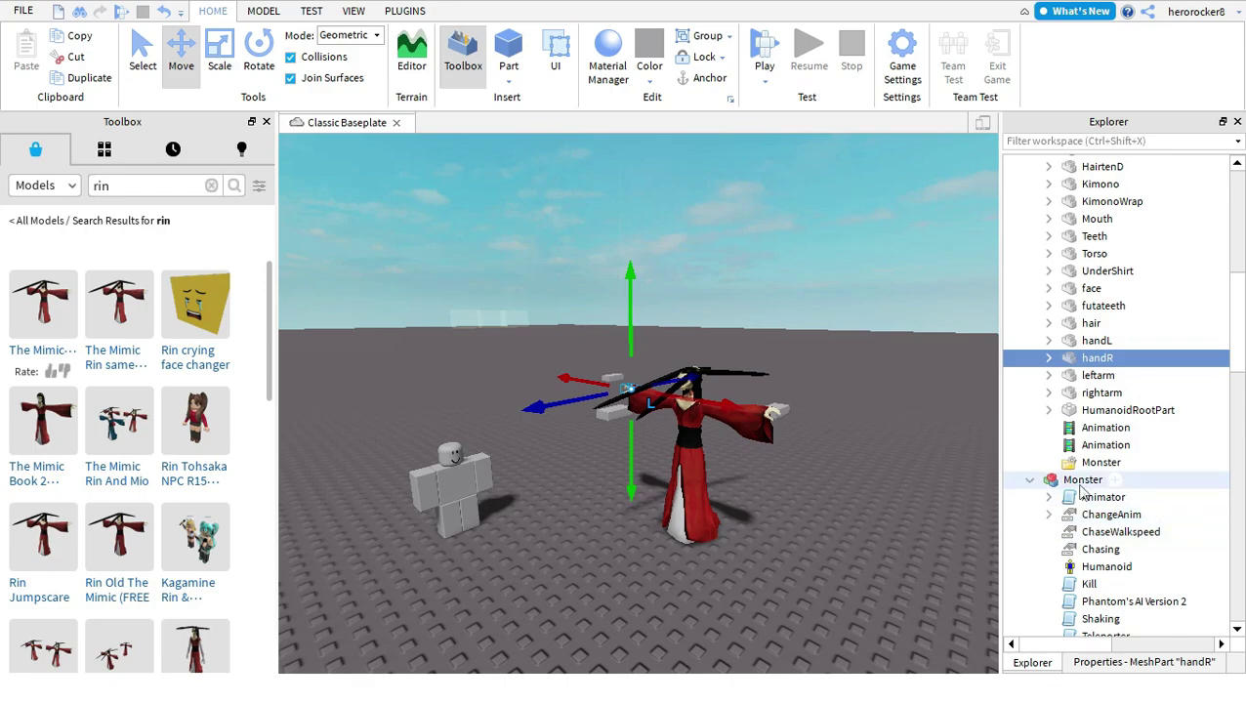
left_click(1081, 482)
scroll(1086, 487, "down", 2)
scroll(1111, 415, "up", 7)
scroll(1120, 383, "up", 4)
Step: Delete Animator, ChangeAnim, ChaseWalkspeed, Chasing, Kill and Phantom's AI Version 2 from the kimono Monster model
left_click(1083, 281)
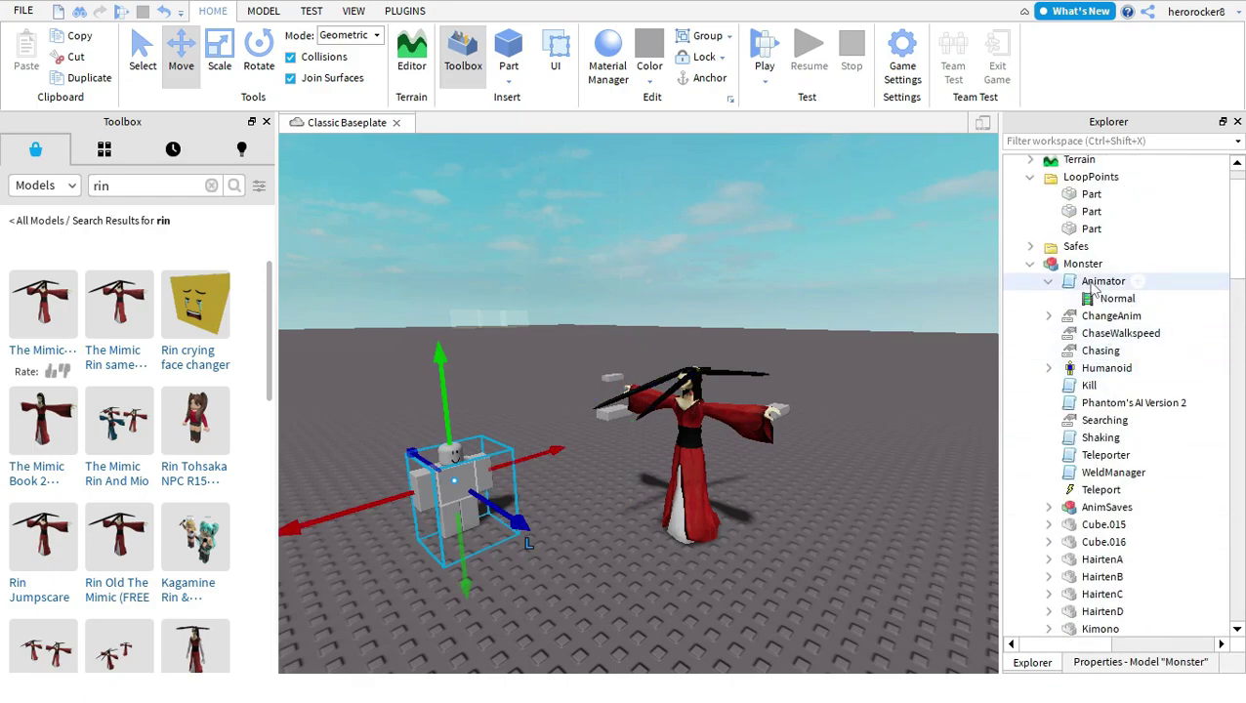
key("Delete")
left_click(1083, 281)
key("Delete")
left_click(1084, 282)
key("Delete")
left_click(1077, 299)
key("Delete")
left_click(1074, 300)
key("Delete")
Step: Delete Searching, Shaking, Teleporter, WeldManager and Teleport from the kimono Monster model, keeping its Humanoid
left_click(1074, 299)
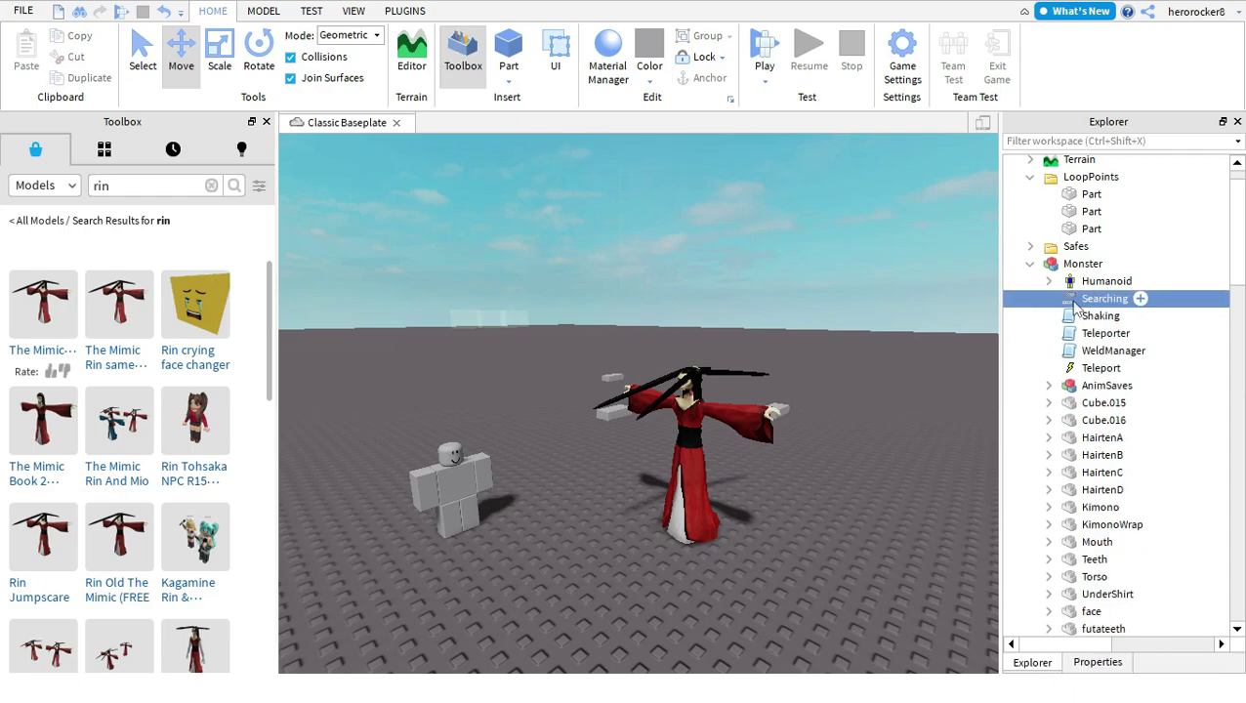
key("Delete")
left_click(1074, 300)
key("Delete")
left_click(1072, 299)
key("Delete")
left_click(1074, 300)
key("Delete")
left_click(1074, 300)
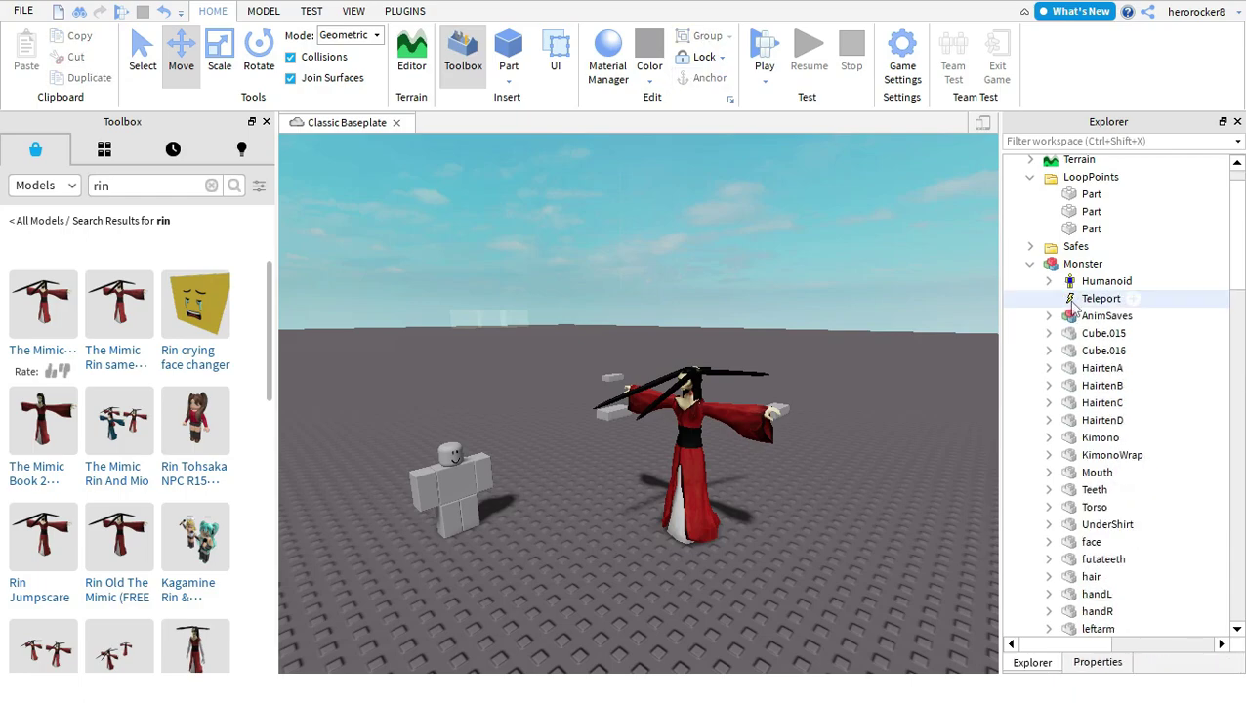
key("Delete")
Step: Move the dummy Monster's scripts, values, Reached and Teleport events, both JumpscarePoint parts and Jumpscare animation into the kimono Monster, leaving out the Humanoid
scroll(1078, 361, "down", 5)
scroll(1114, 410, "down", 3)
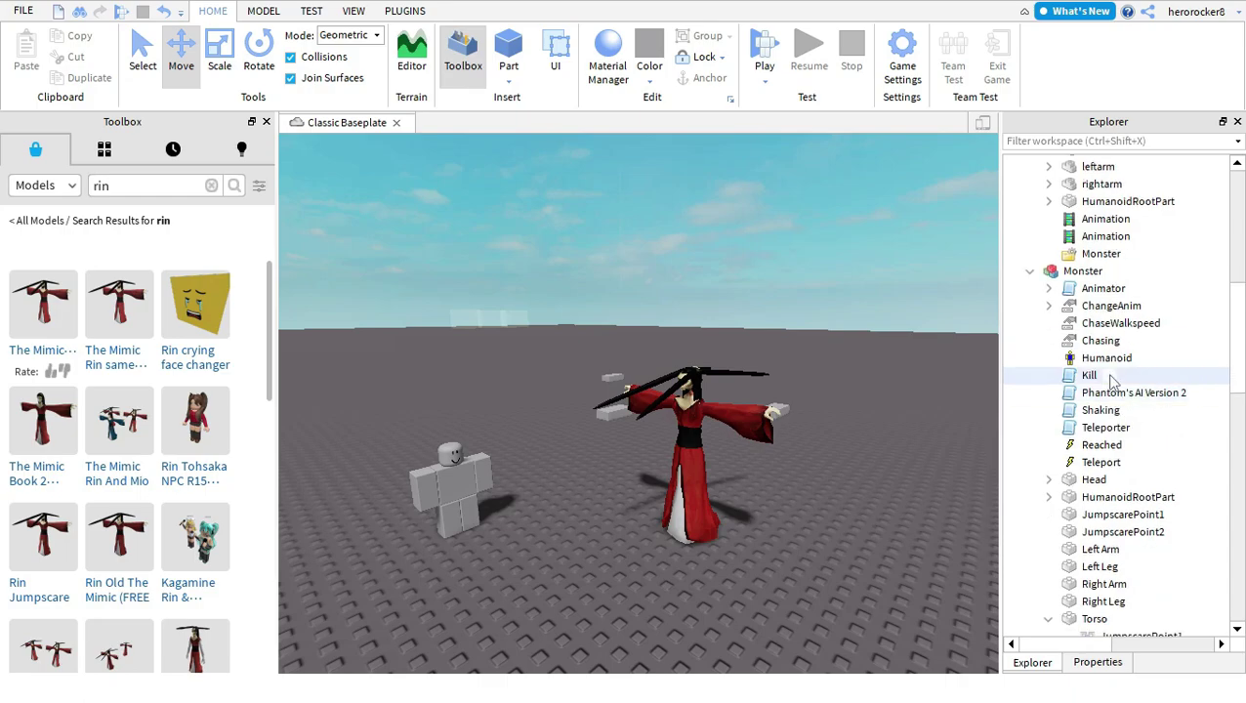
left_click(1079, 288)
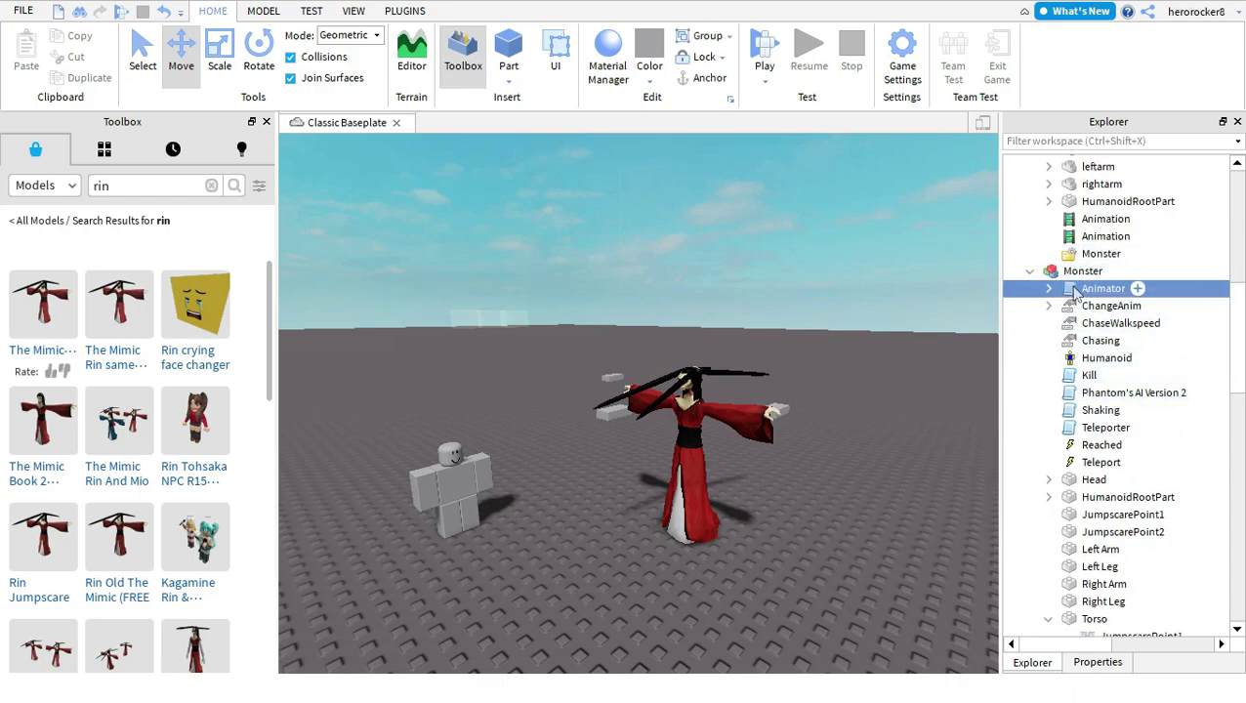
left_click(1087, 462, "shift")
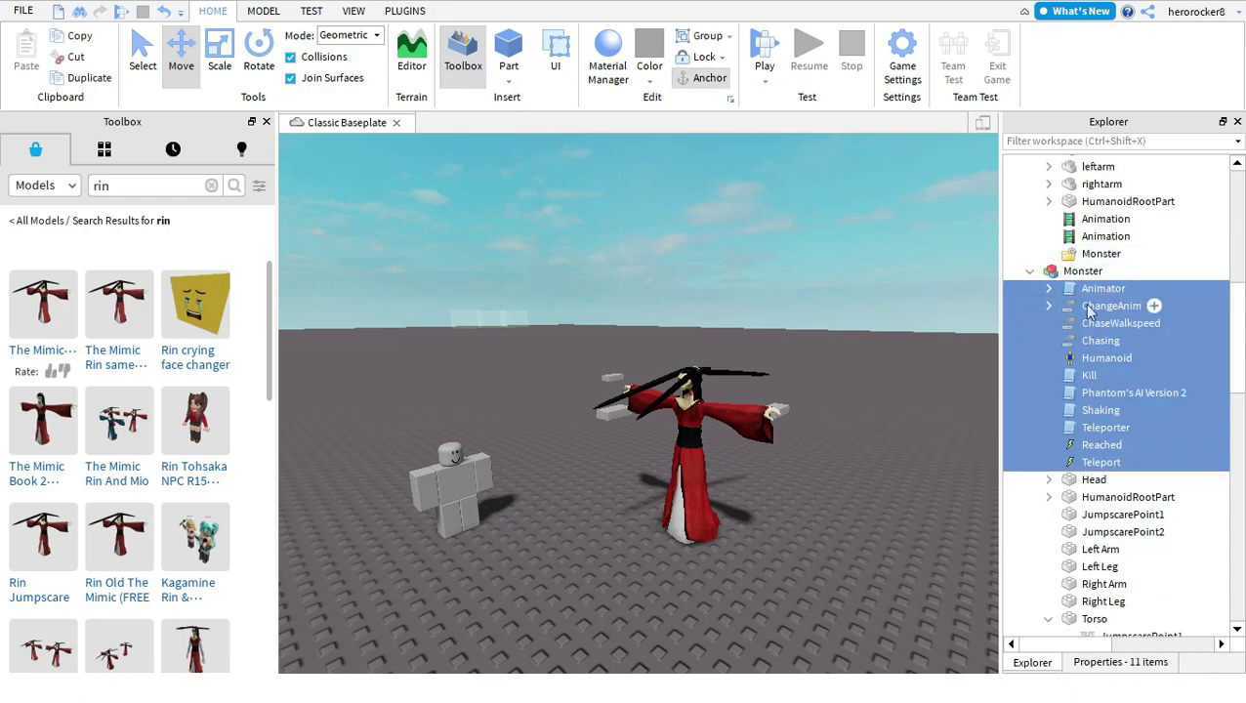
left_click(1090, 288)
left_click(1089, 340, "shift")
left_click(1088, 375, "ctrl")
left_click(1083, 394, "ctrl")
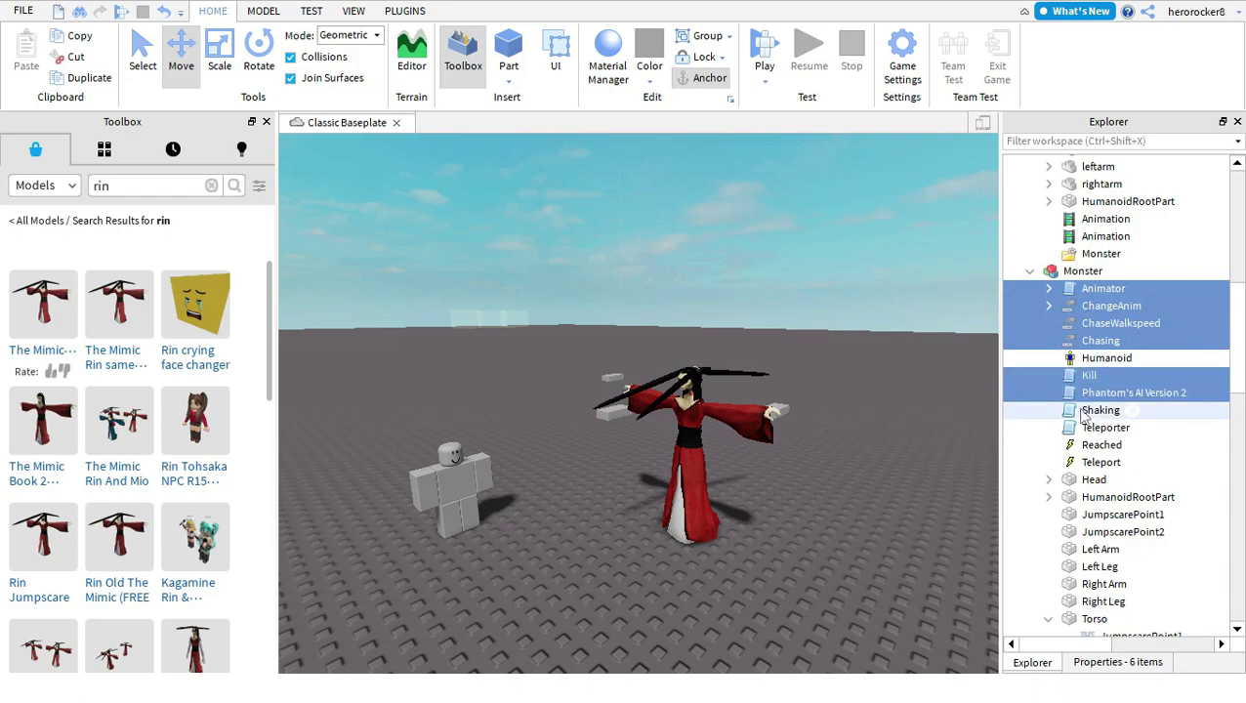
left_click(1089, 410, "ctrl")
left_click(1089, 428, "ctrl")
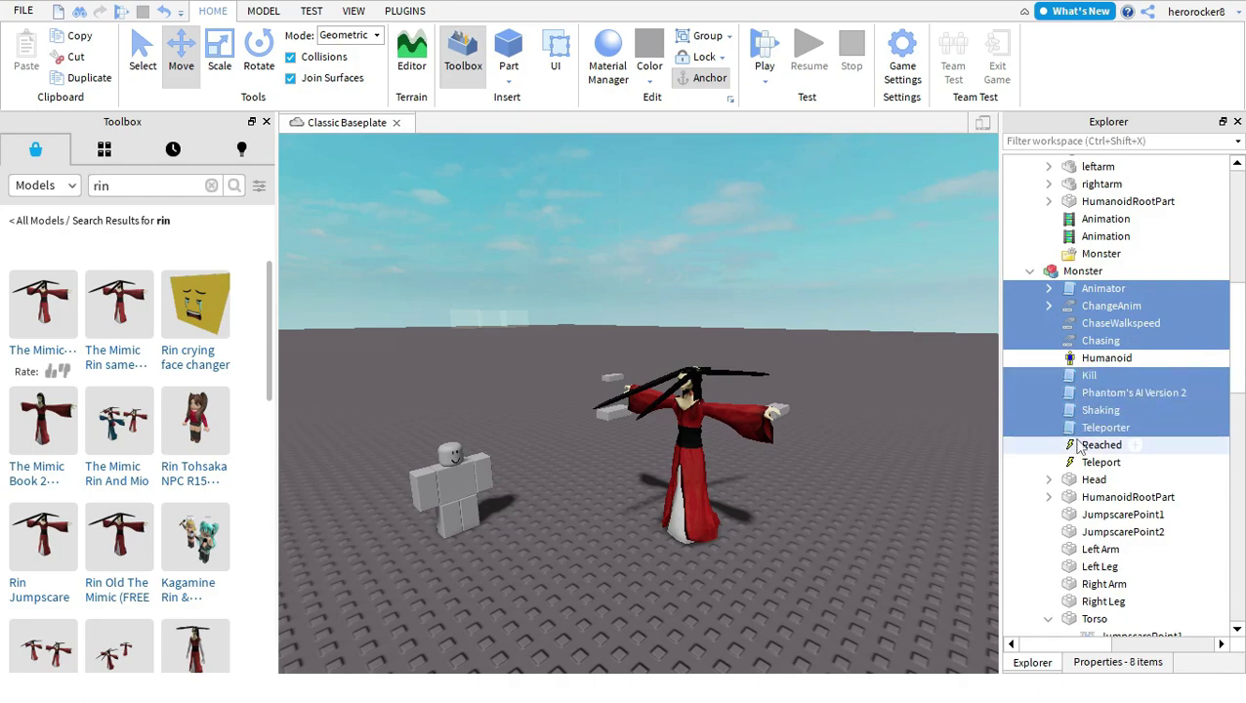
left_click(1089, 514, "ctrl")
left_click(1089, 532, "ctrl")
scroll(1101, 547, "down", 1)
scroll(1101, 554, "down", 3)
left_click(1048, 421)
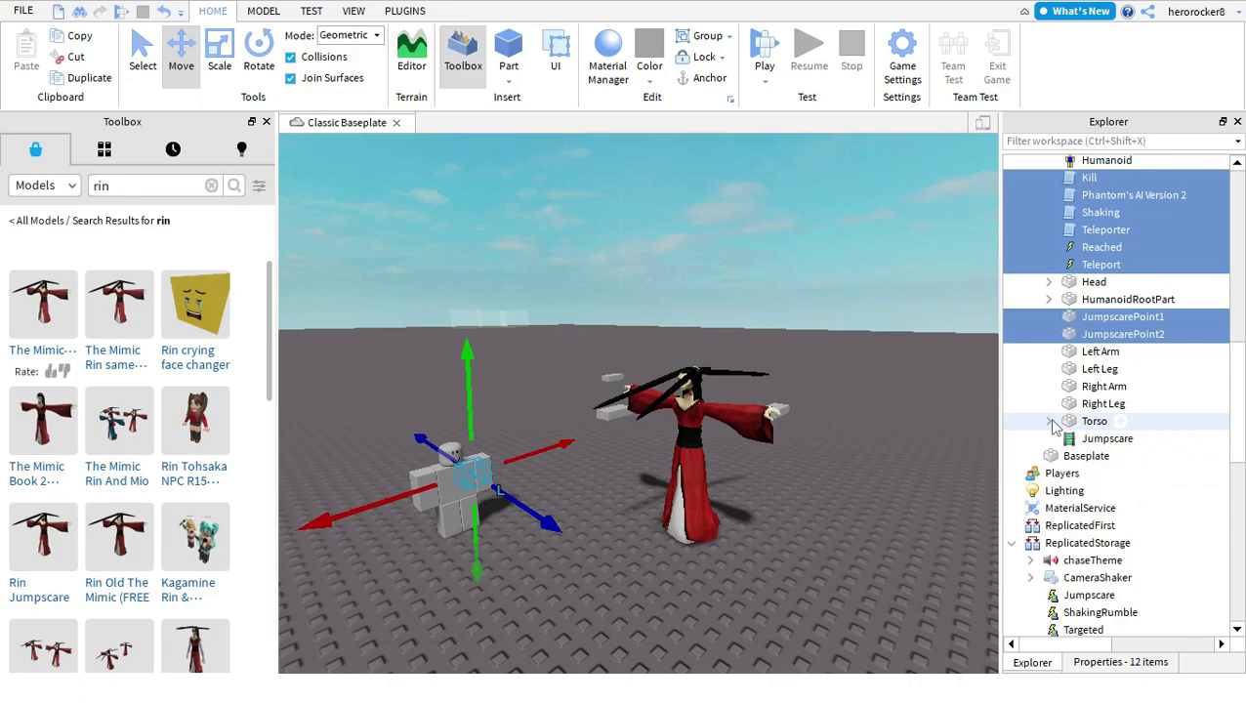
left_click(1106, 439, "ctrl")
left_click_drag(1108, 320, 1122, 291)
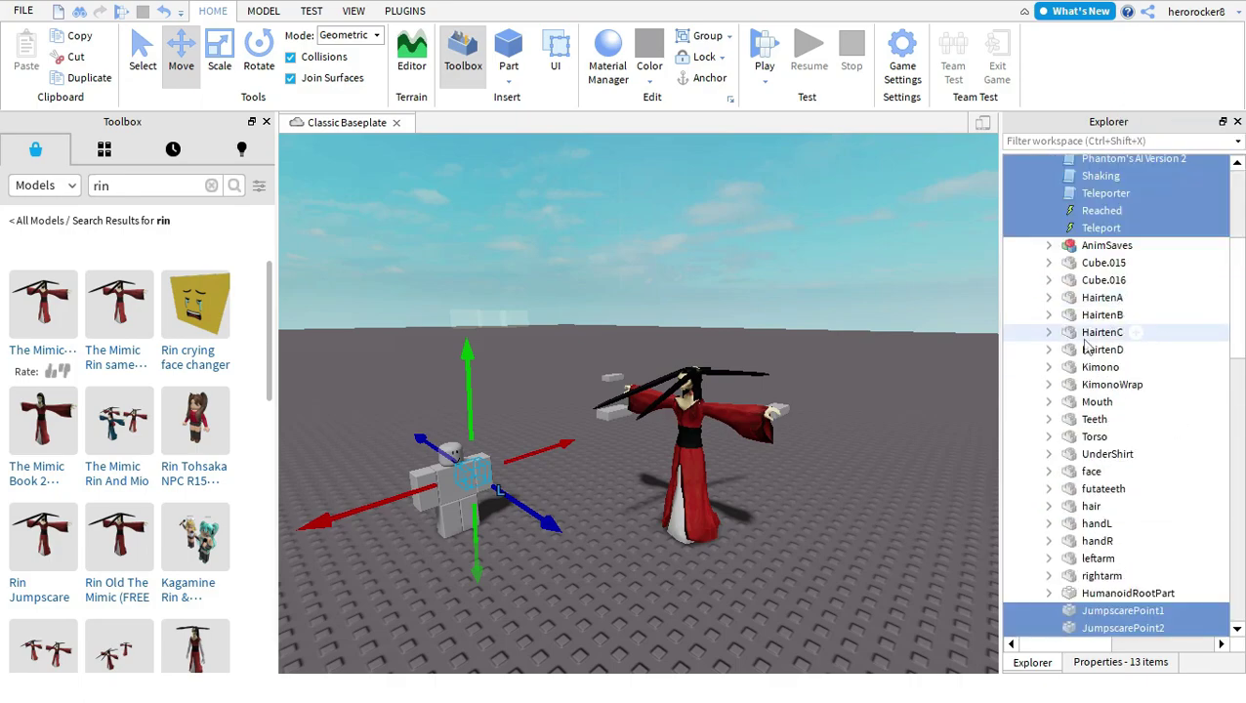
Step: Preview the kimono Monster's saved jumpscare animation in the Animation Editor and close the editor
scroll(1096, 337, "up", 3)
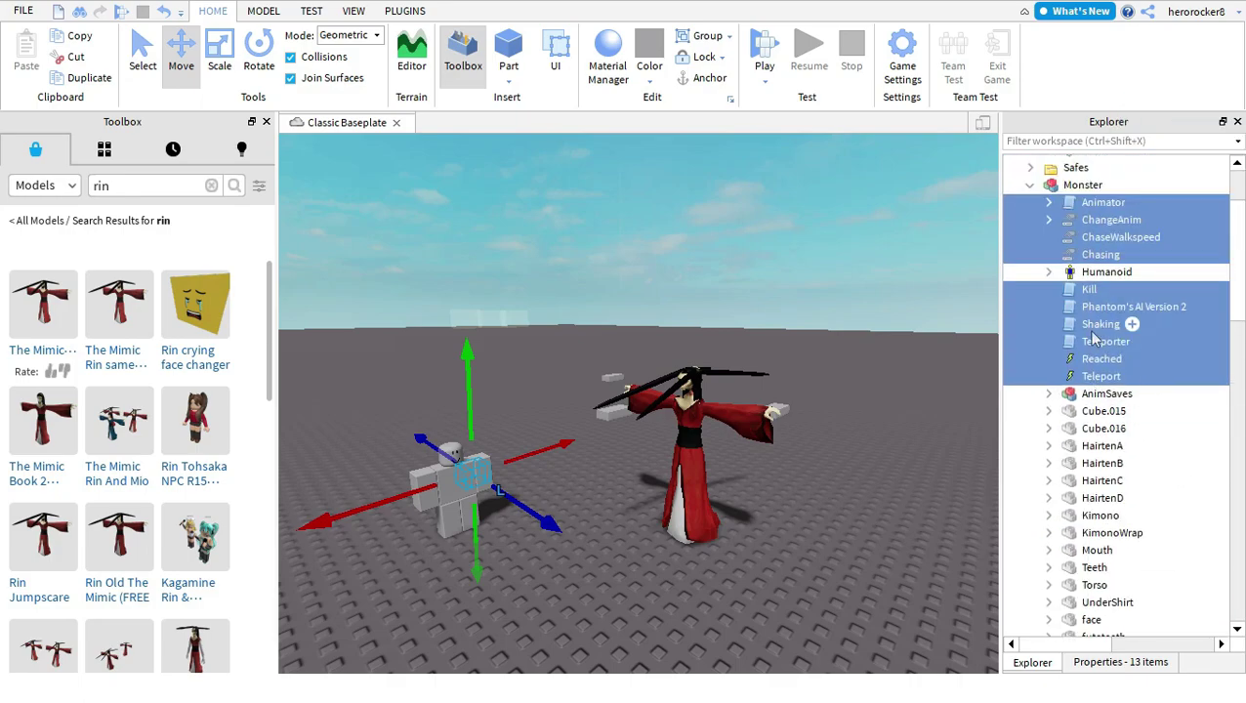
left_click(1048, 393)
left_click(1066, 480)
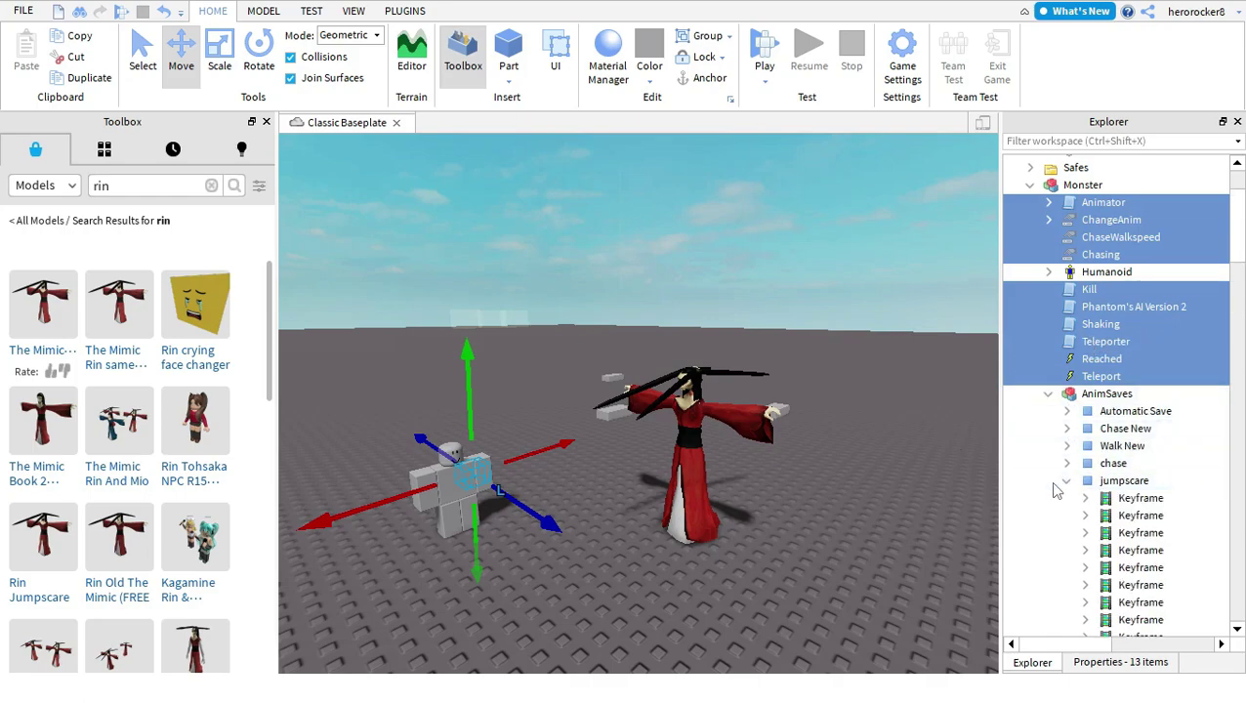
left_click(1082, 185)
left_click(404, 11)
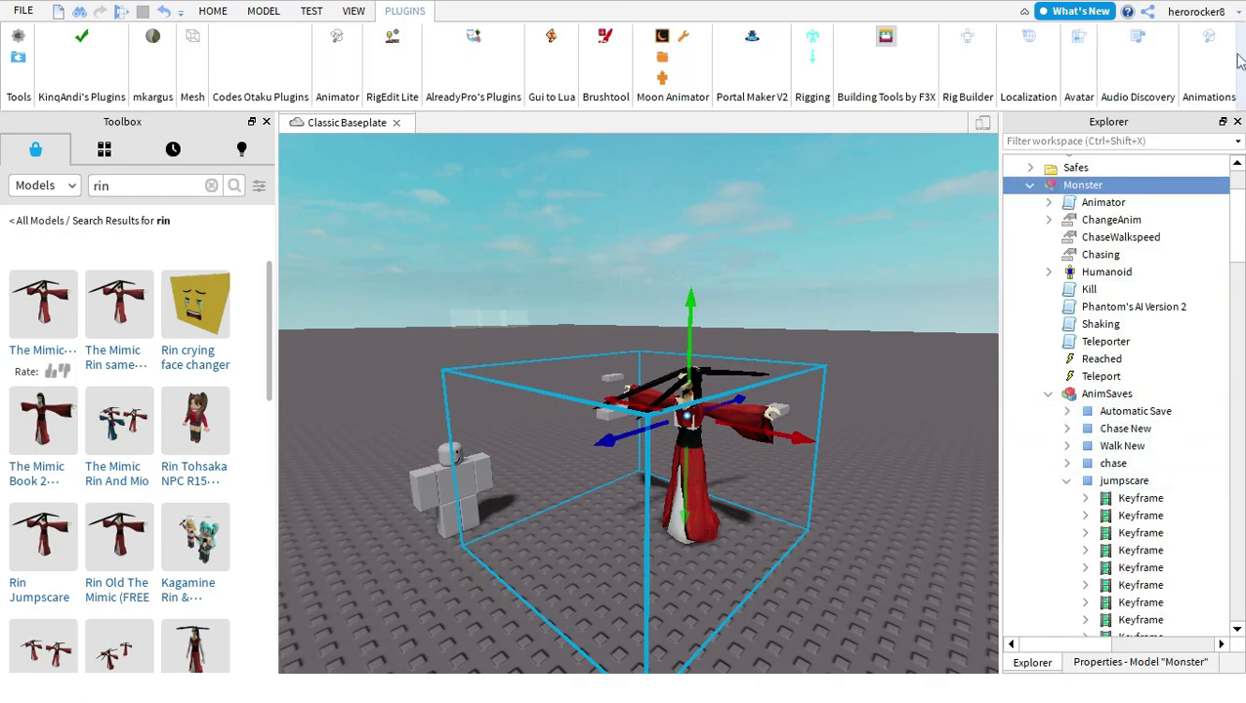
left_click(1208, 39)
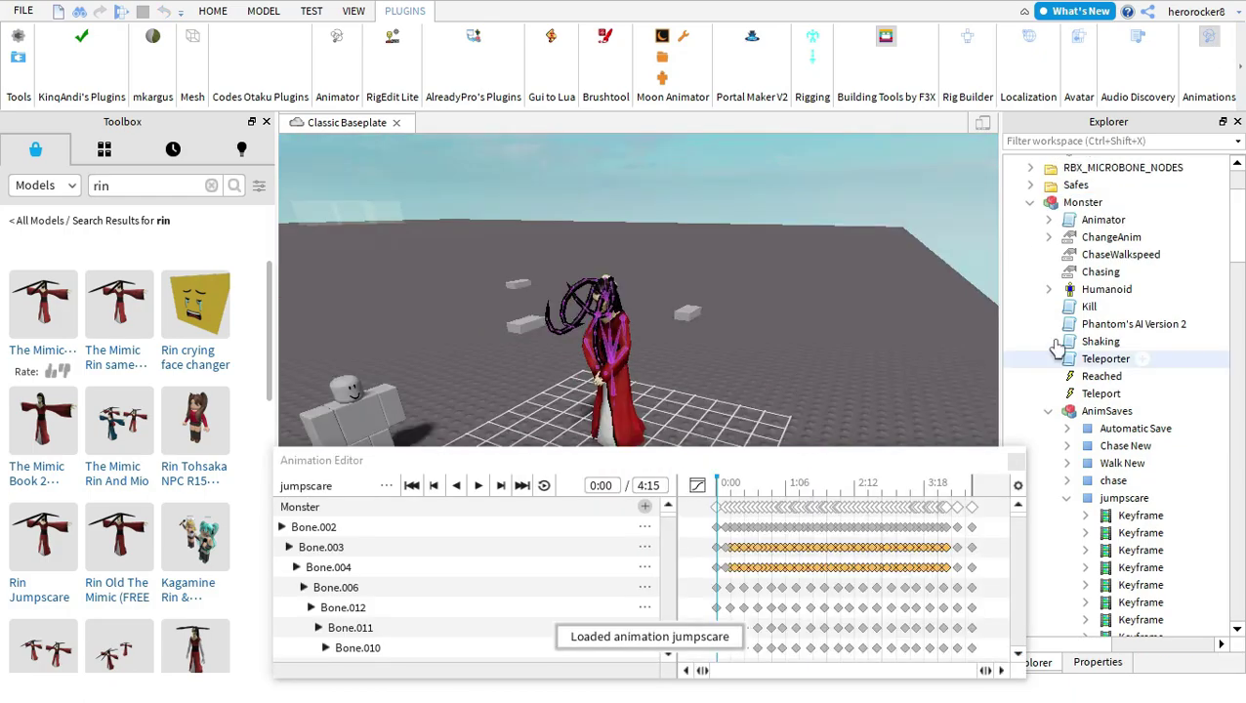
key("space")
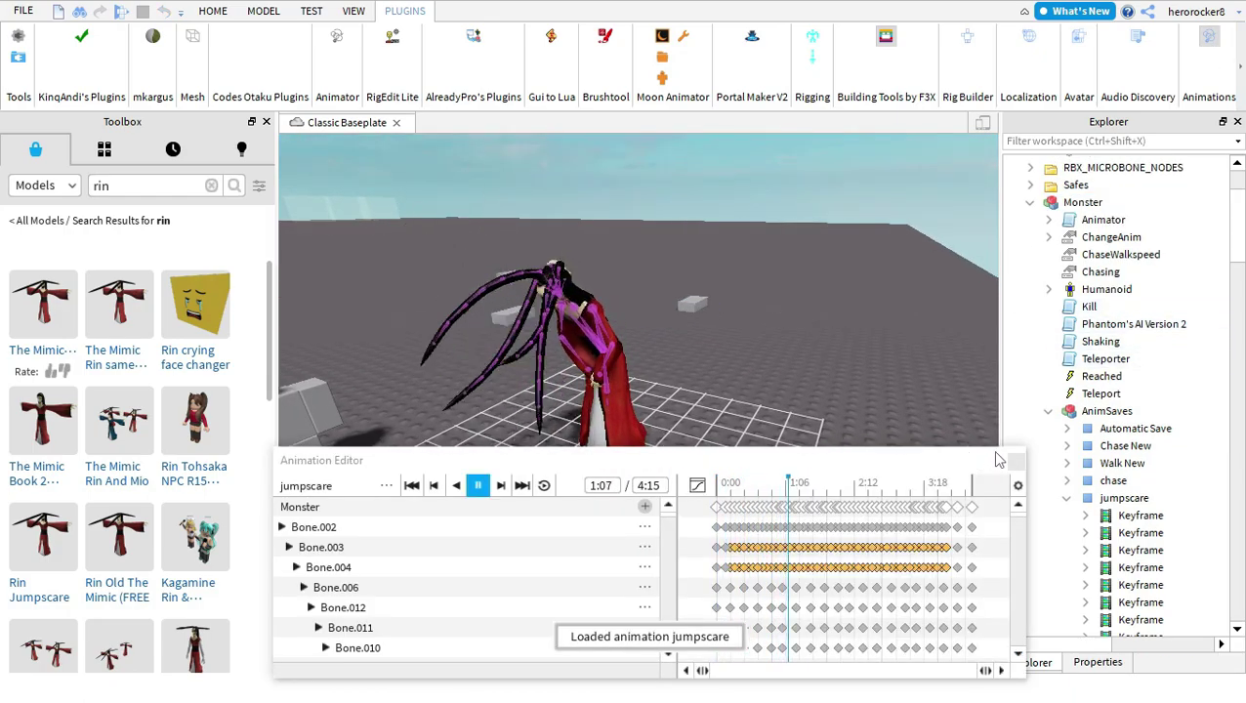
left_click(1015, 462)
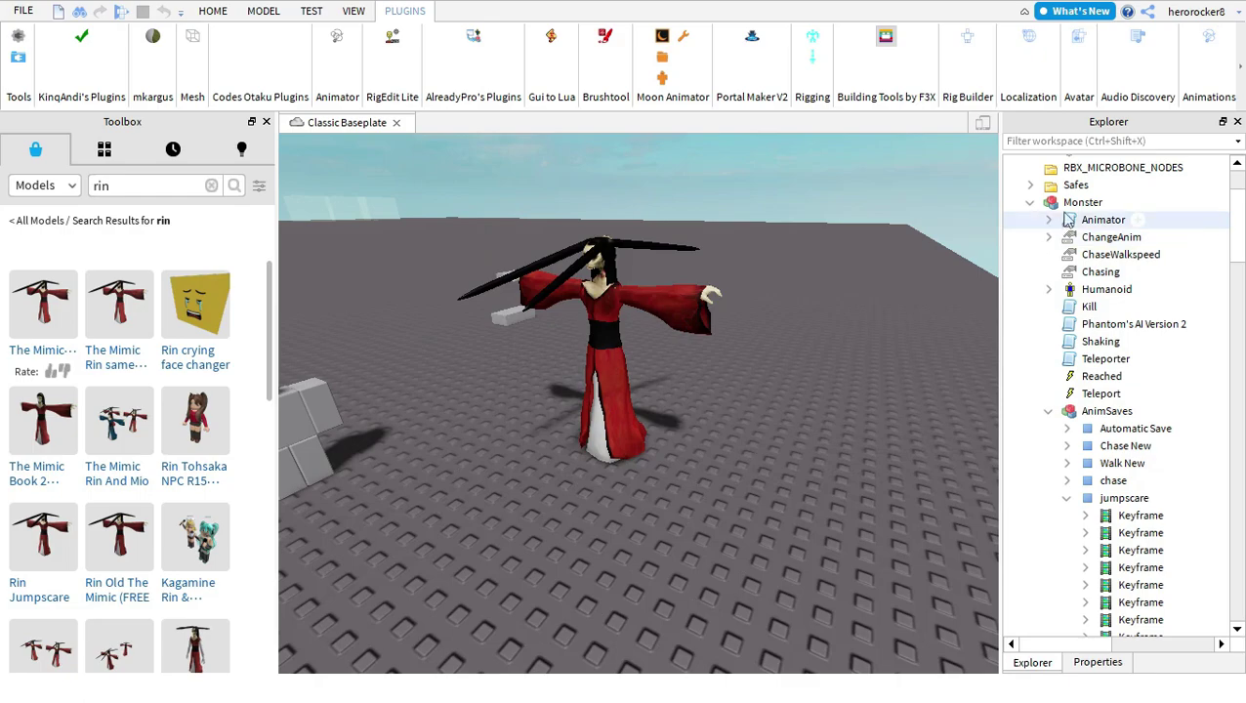
Step: Collapse AnimSaves, run the simulation to check how the kimono Monster behaves, and stop it
scroll(1064, 273, "down", 6)
scroll(1054, 303, "up", 4)
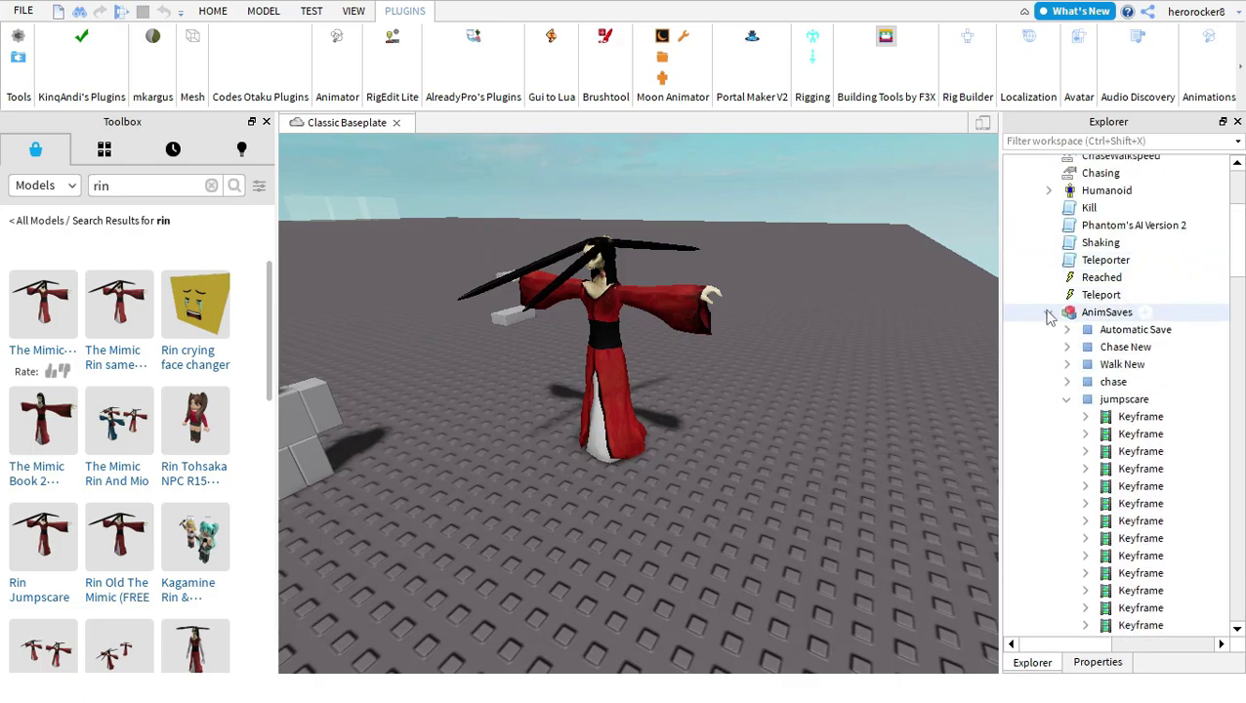
left_click(1048, 313)
left_click(212, 10)
left_click(767, 84)
left_click(786, 142)
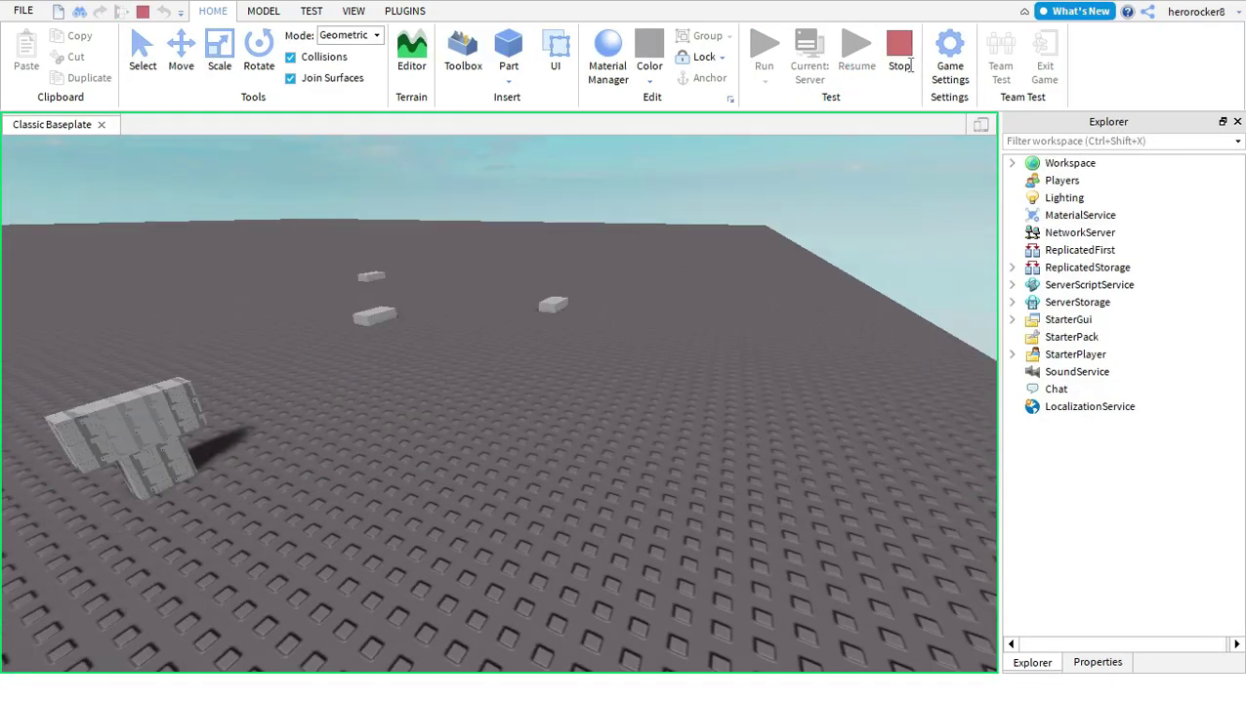
left_click(900, 54)
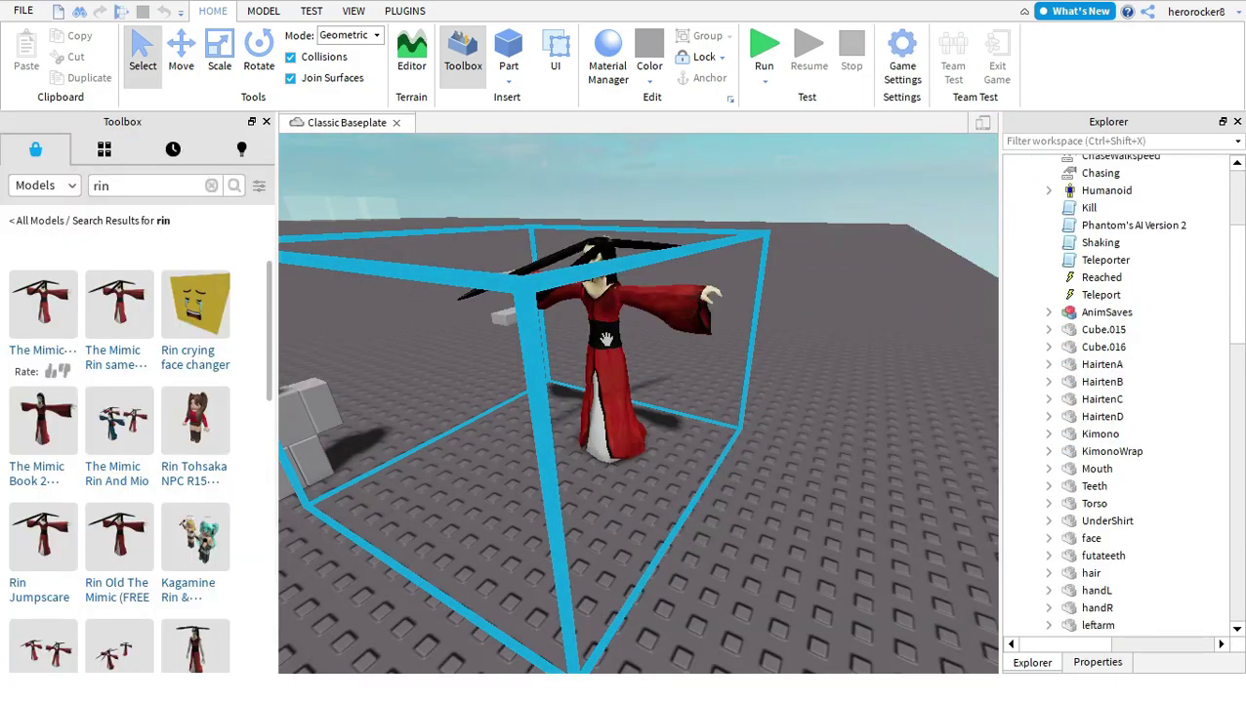
Step: Delete the leftover grey dummy Monster from the Workspace
right_click_drag(606, 338, 633, 339)
left_click(703, 334)
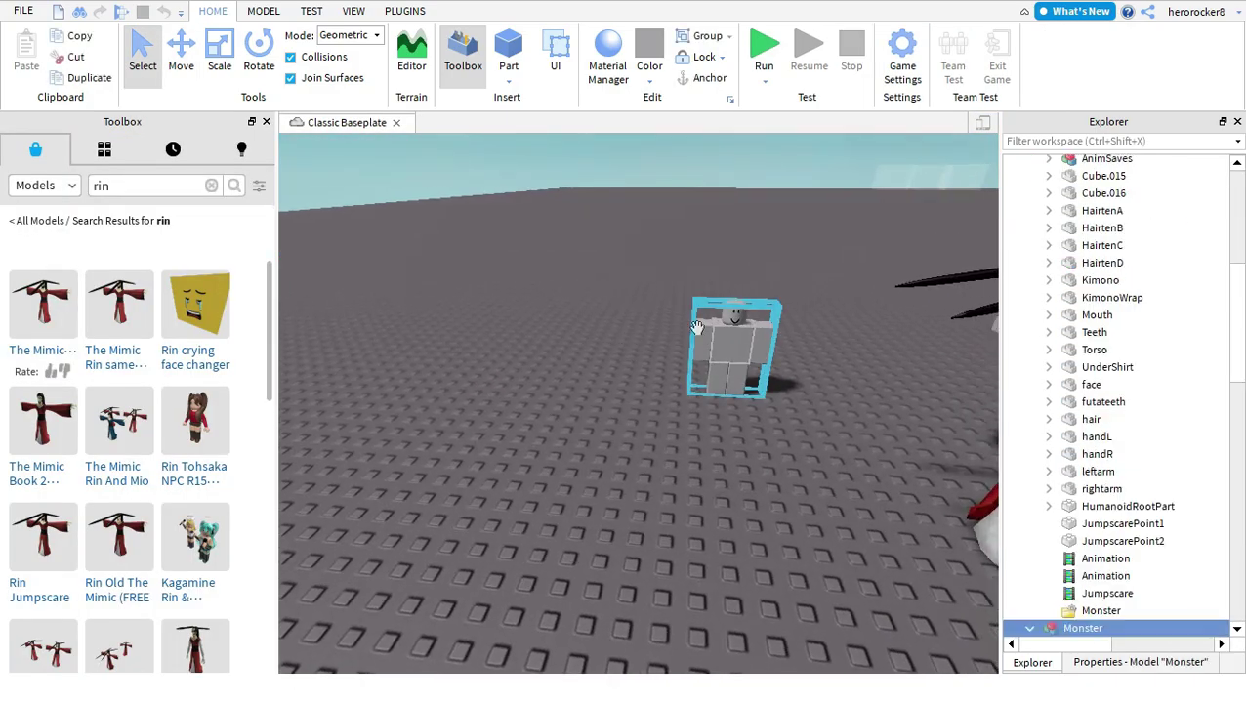
scroll(1129, 427, "down", 2)
scroll(1127, 427, "down", 5)
key("Delete")
right_click_drag(707, 363, 607, 390)
scroll(698, 408, "up", 3)
scroll(698, 408, "down", 3)
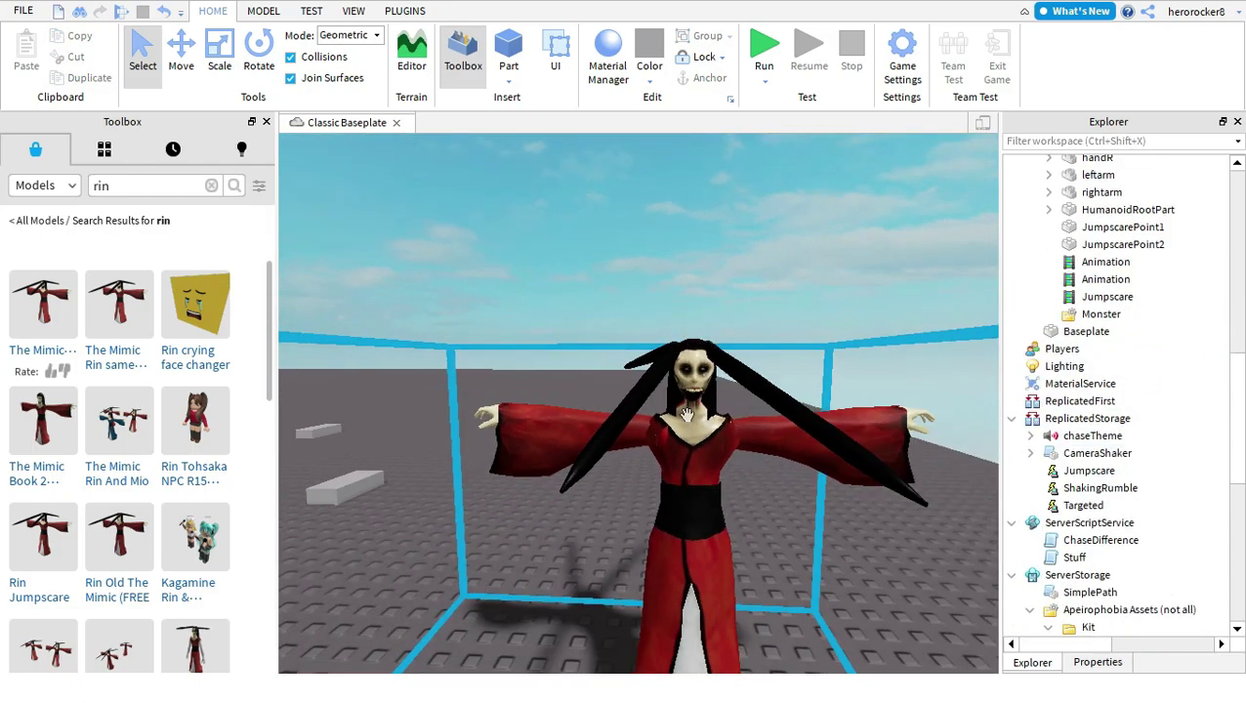
Step: Publish the Walk New animation from the Monster's AnimSaves to Roblox with the title Walk New and Me as creator
scroll(1136, 371, "up", 9)
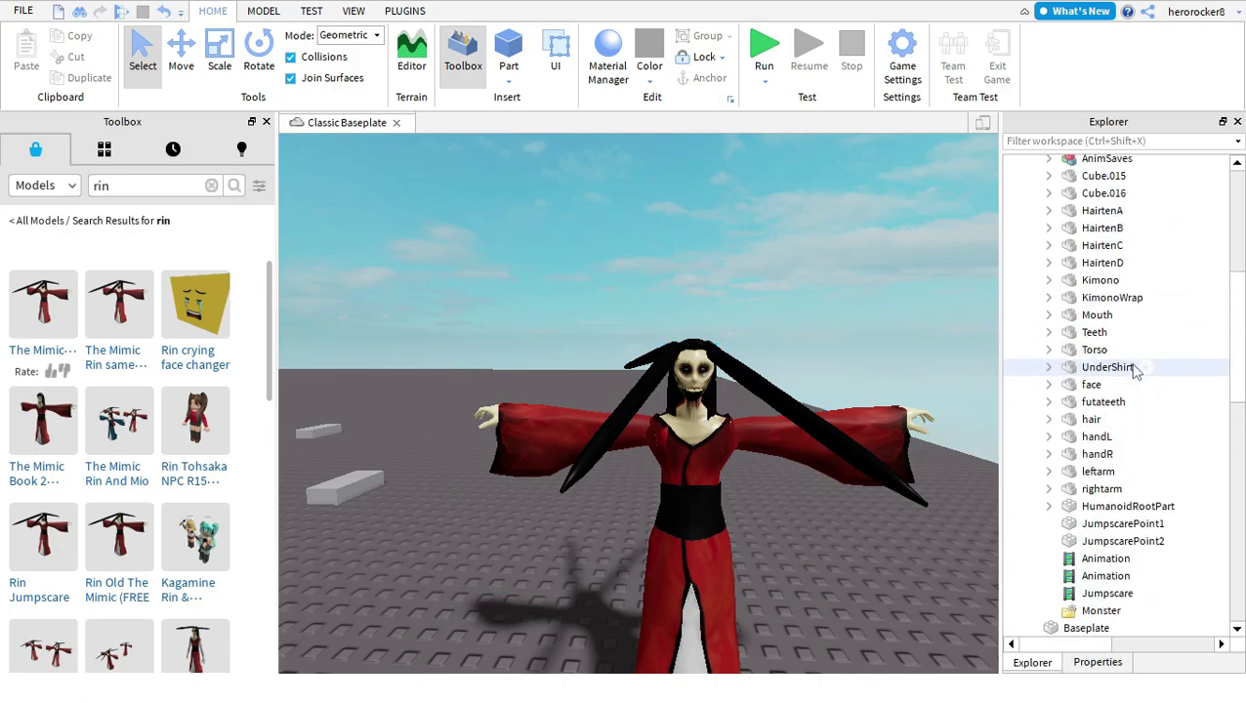
scroll(1135, 371, "up", 2)
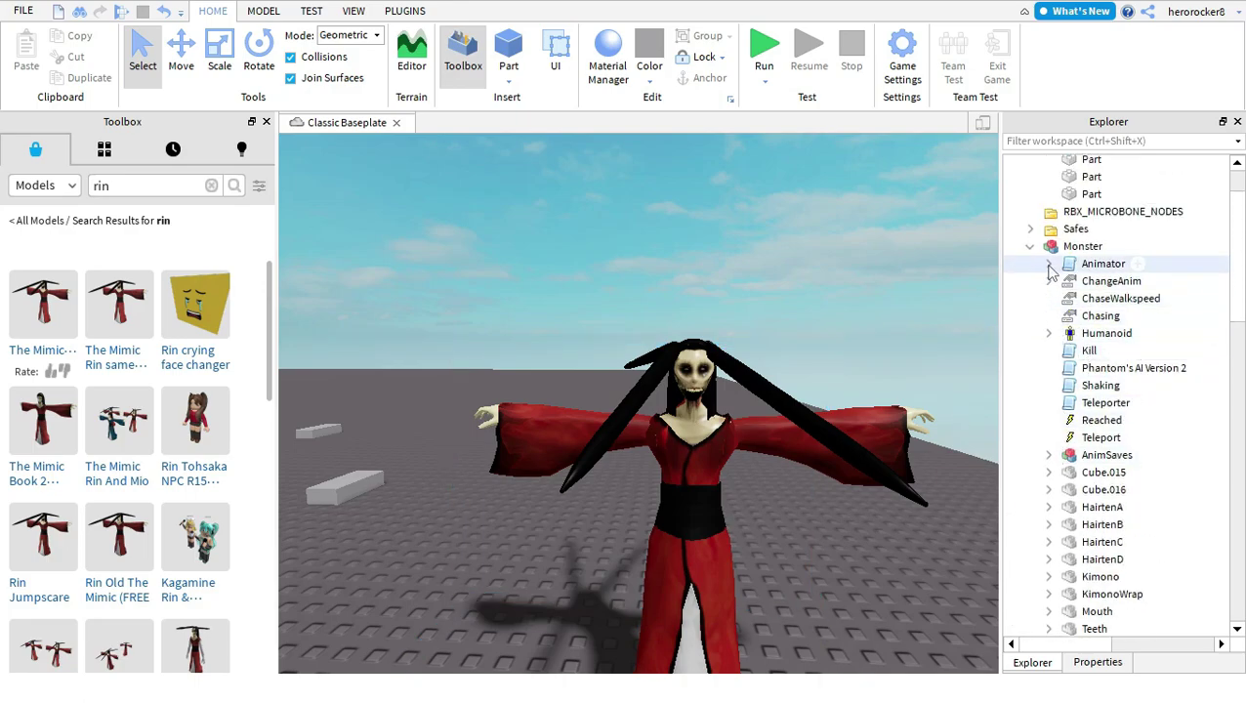
left_click(1047, 455)
left_click(1084, 541)
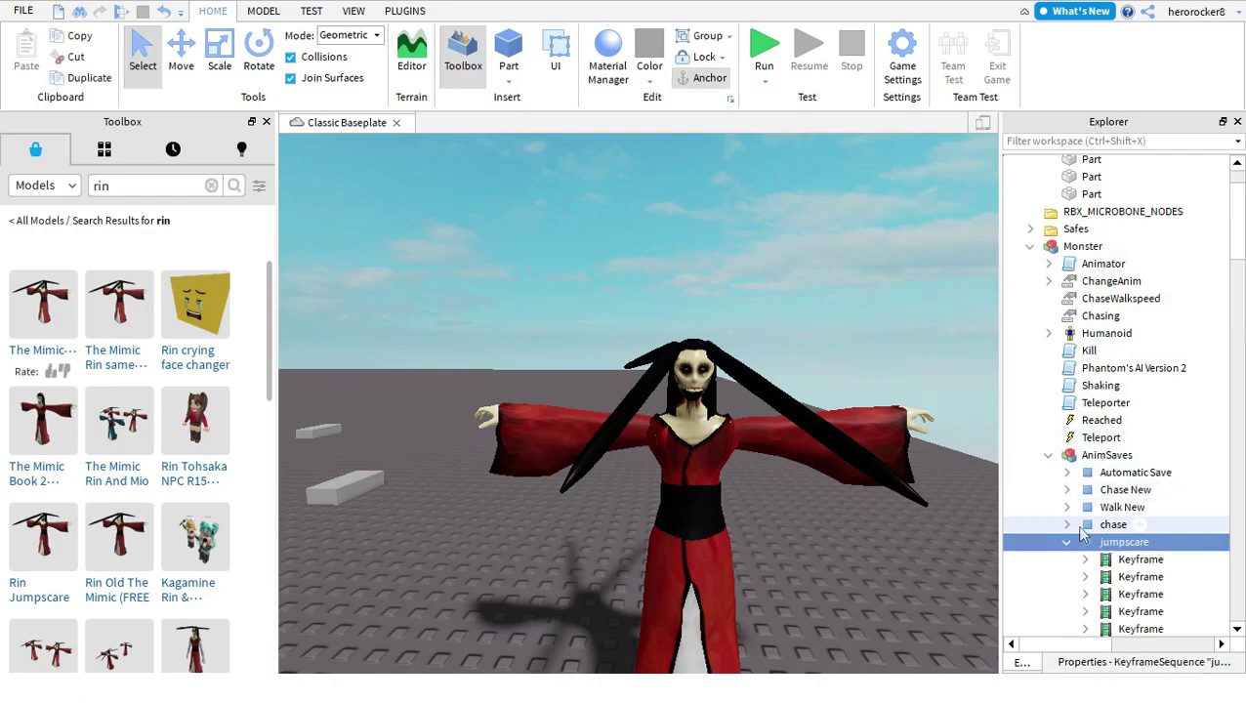
left_click(1066, 544)
left_click(1078, 507)
left_click(1066, 507)
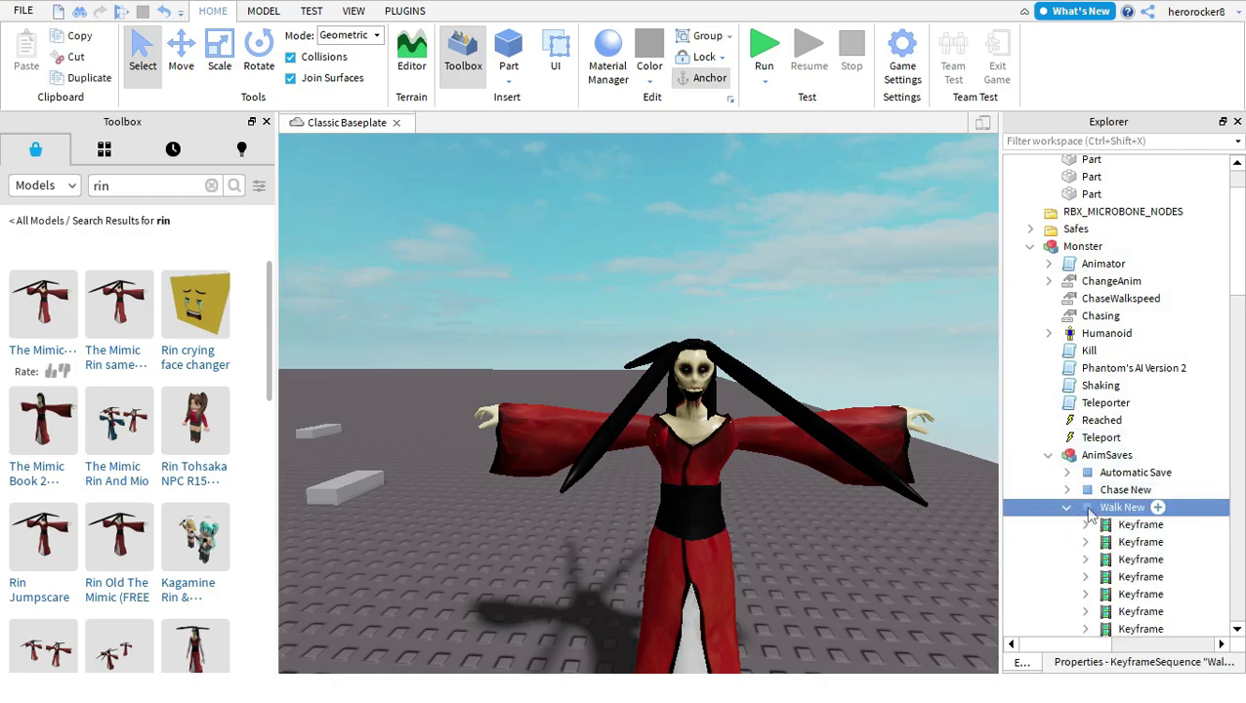
left_click(1067, 508)
scroll(1078, 493, "down", 1)
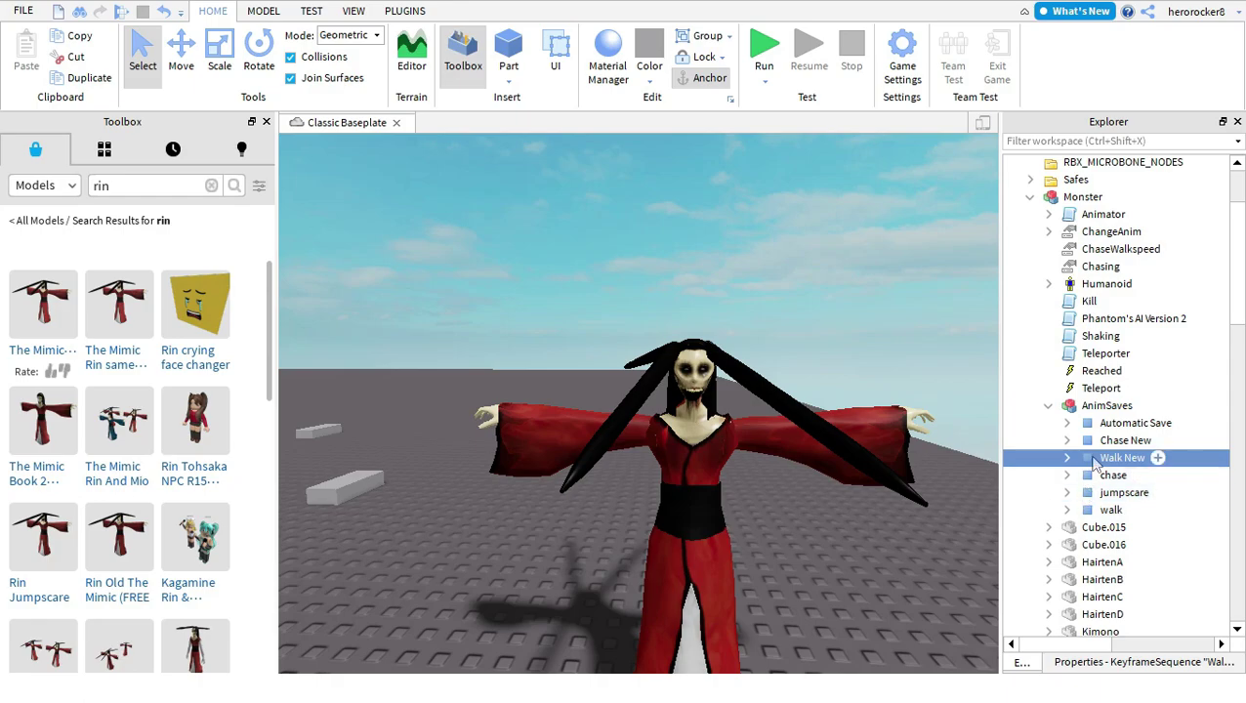
right_click(1105, 462)
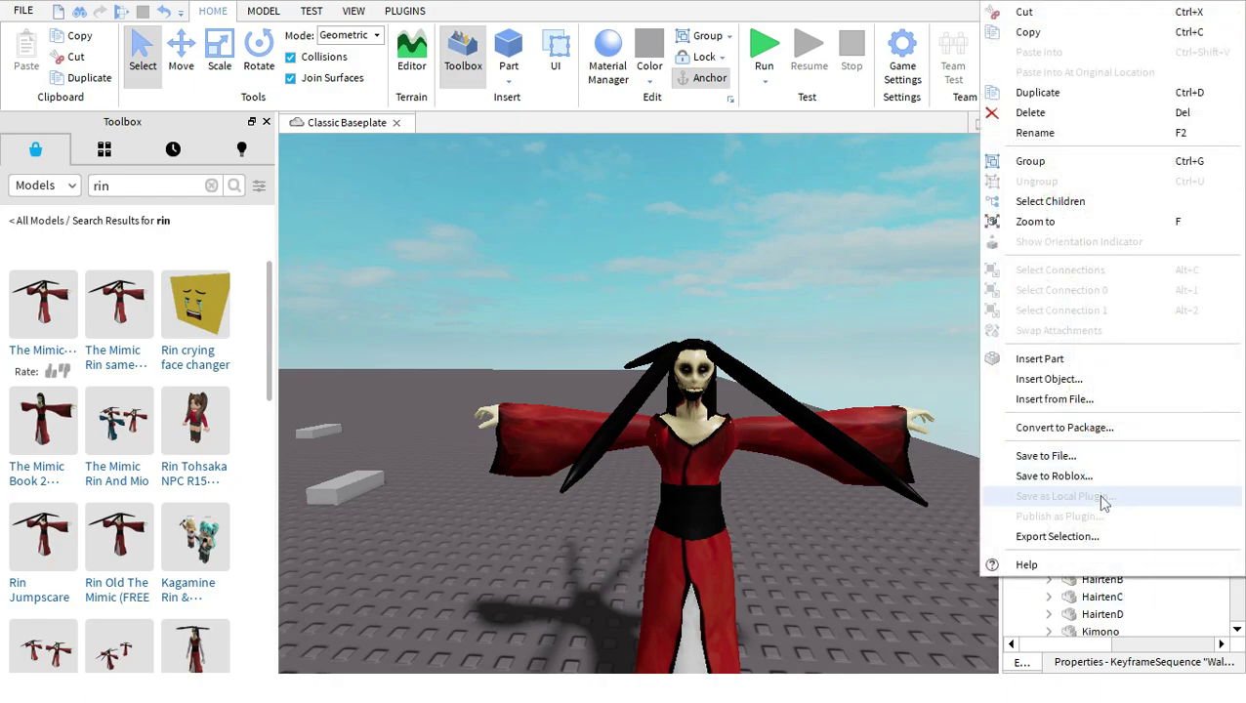
left_click(1104, 477)
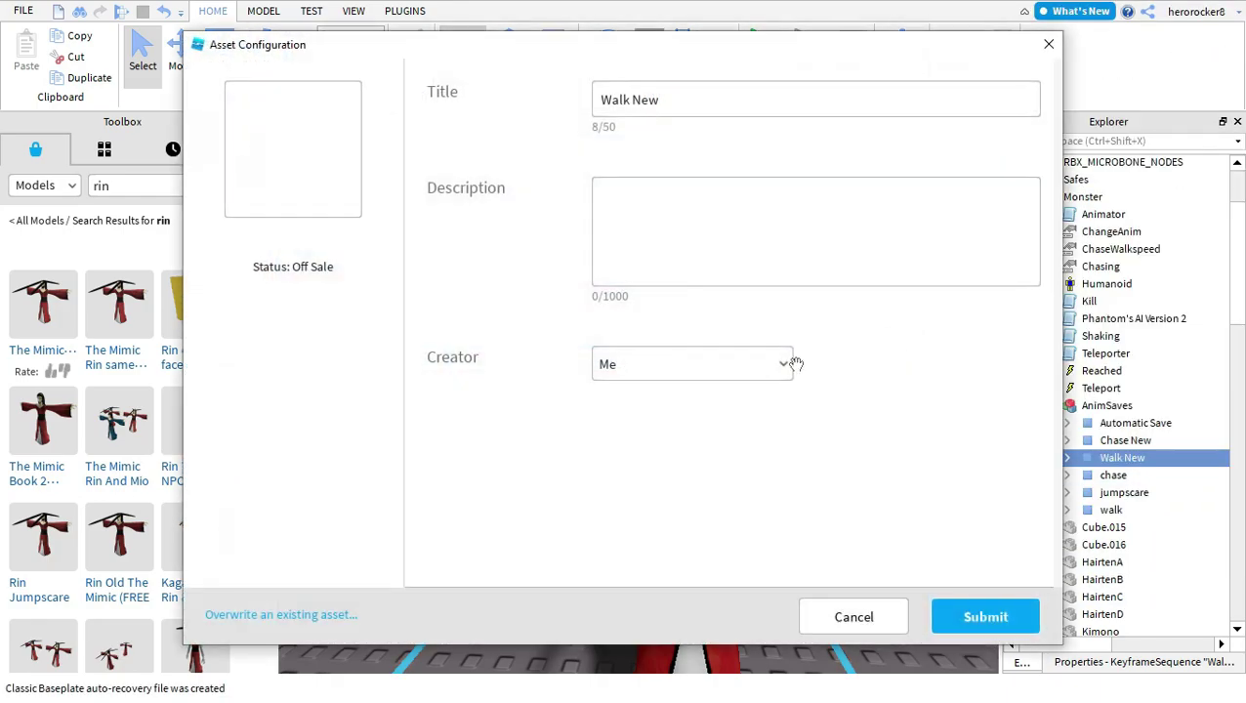
left_click(966, 617)
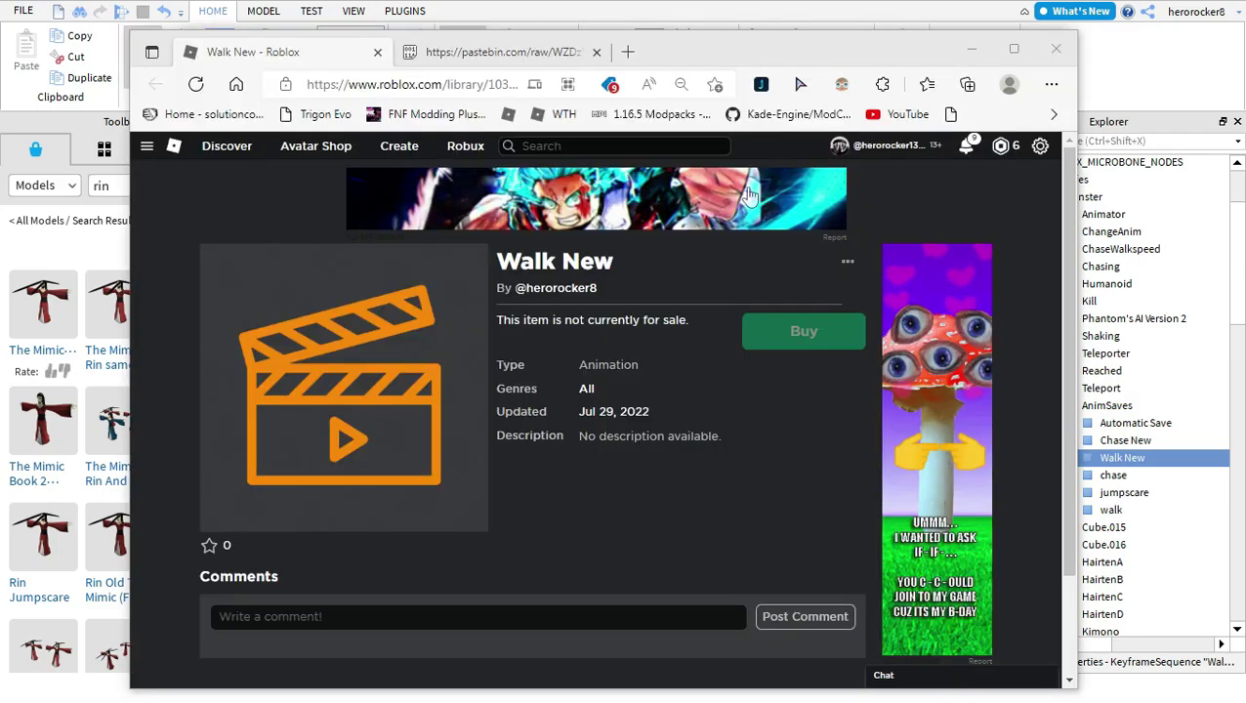
Step: Copy Walk New's asset ID from its Roblox library address and return to Studio with the asset dialog closed
left_click(493, 85)
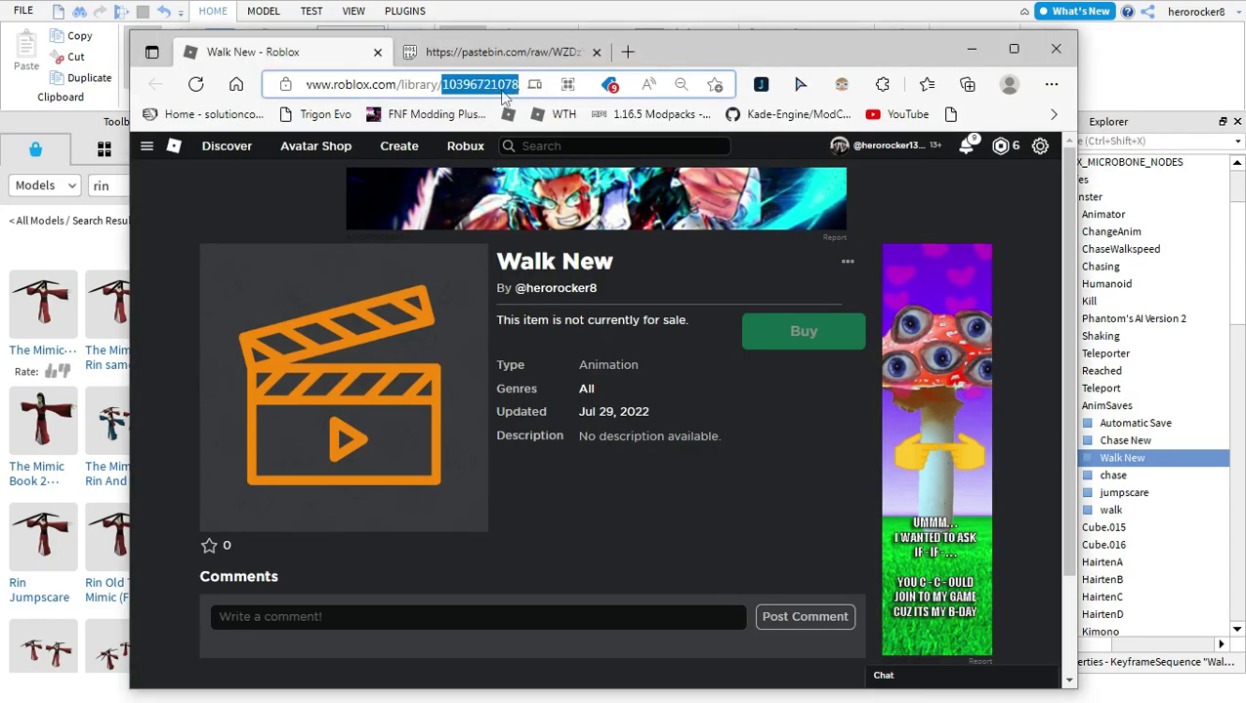
left_click(975, 50)
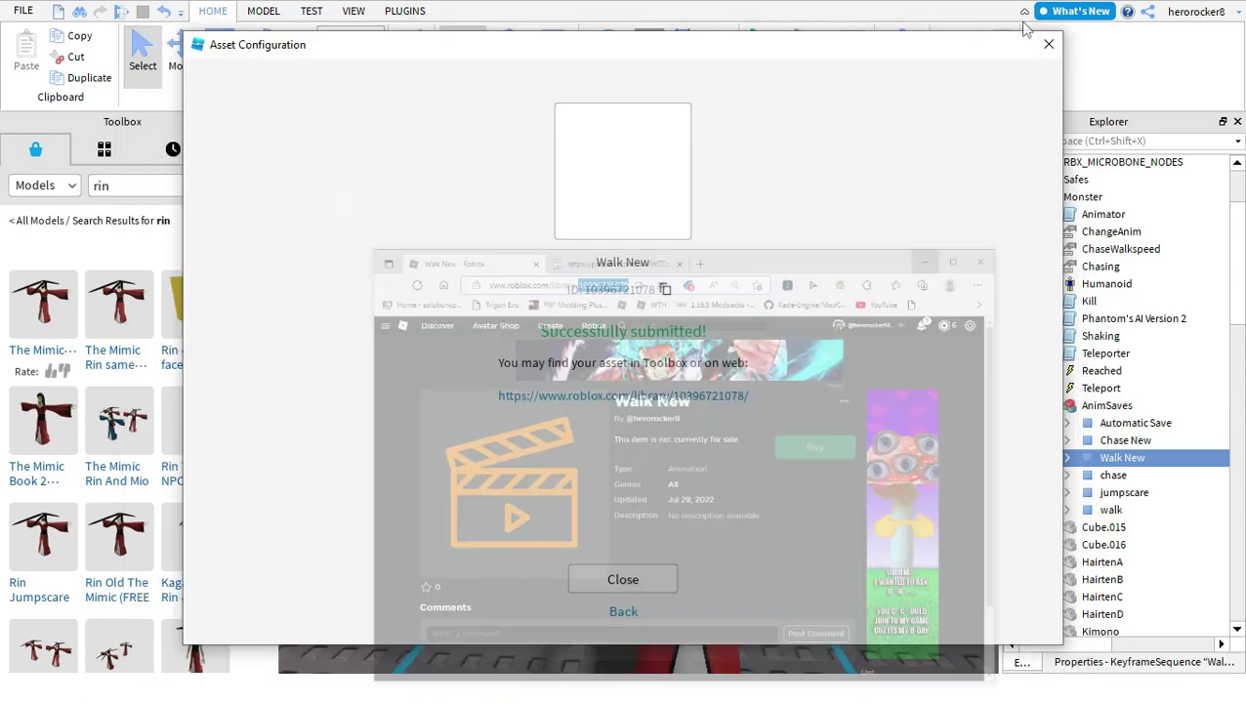
left_click(1048, 46)
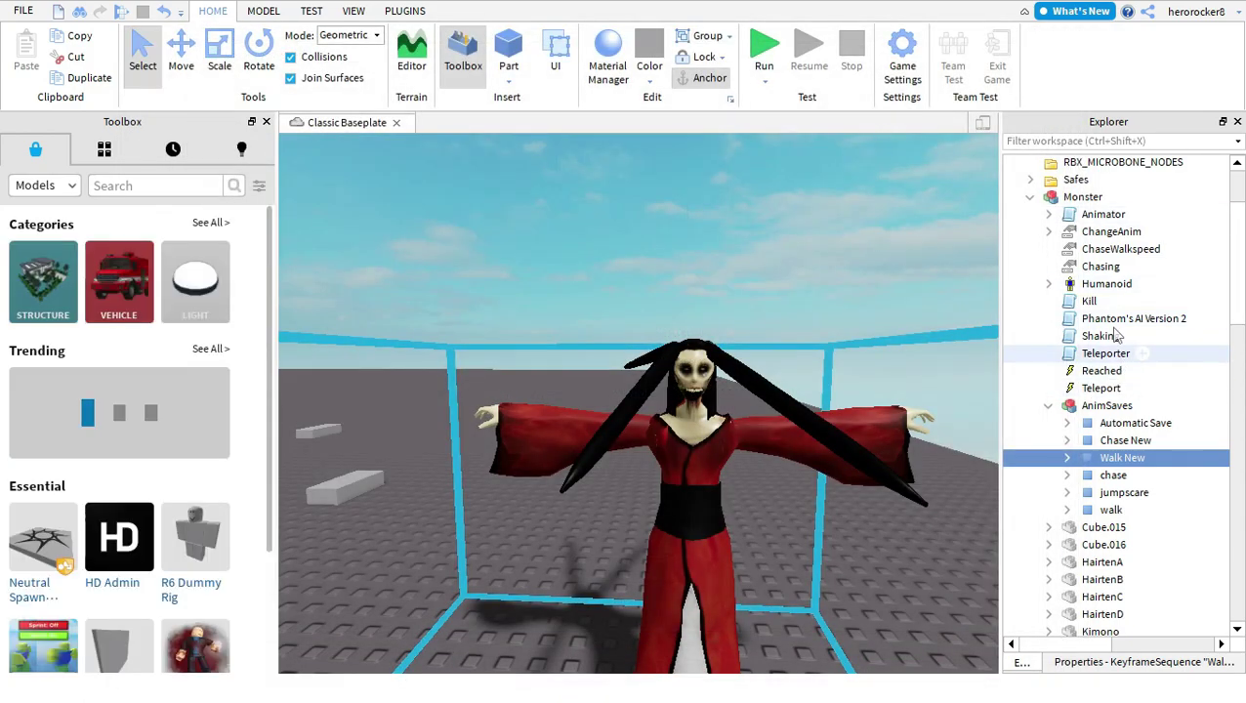
left_click(1048, 231)
left_click(1073, 248)
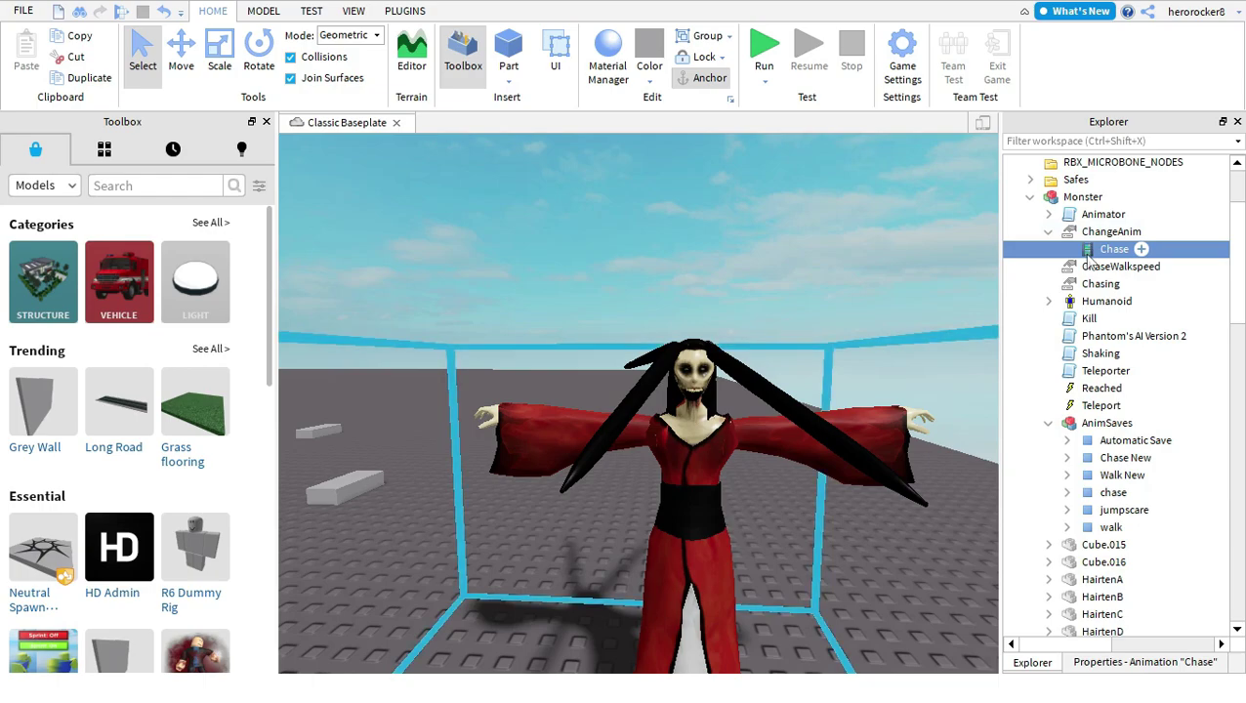
left_click(1048, 231)
left_click(1049, 214)
left_click(1118, 232)
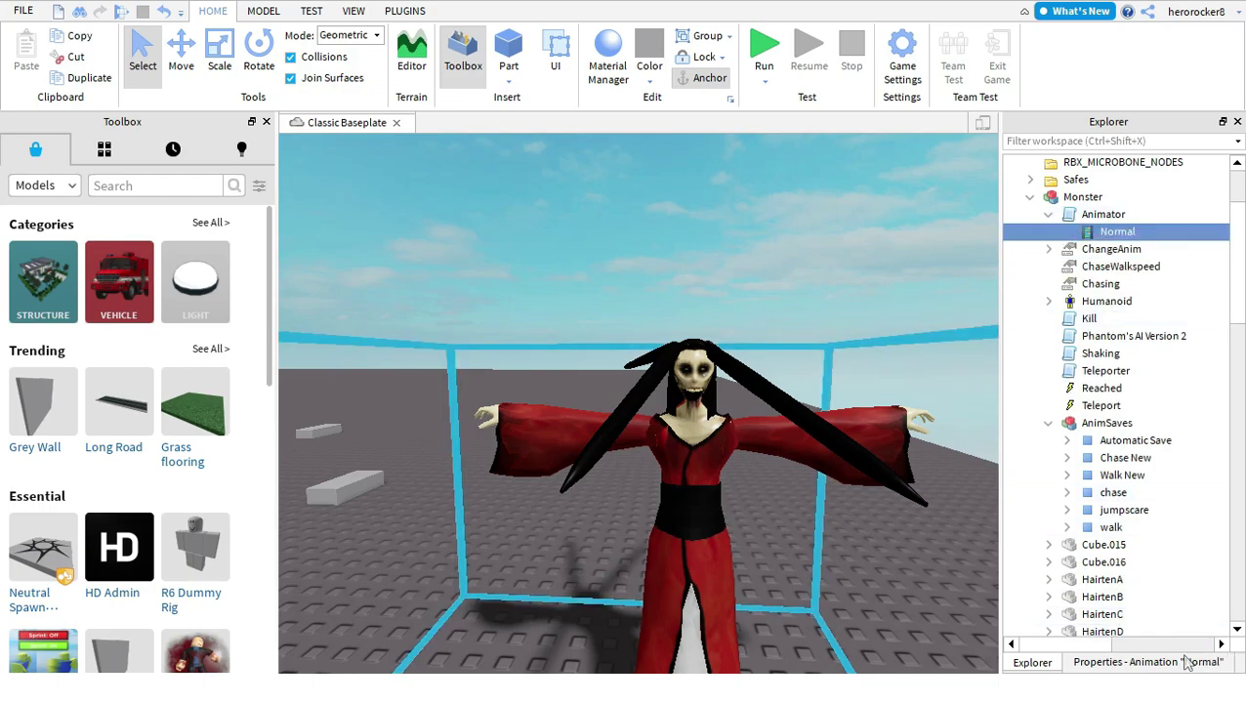
left_click(1199, 661)
left_click(1204, 213)
key("ctrl+v")
key("Return")
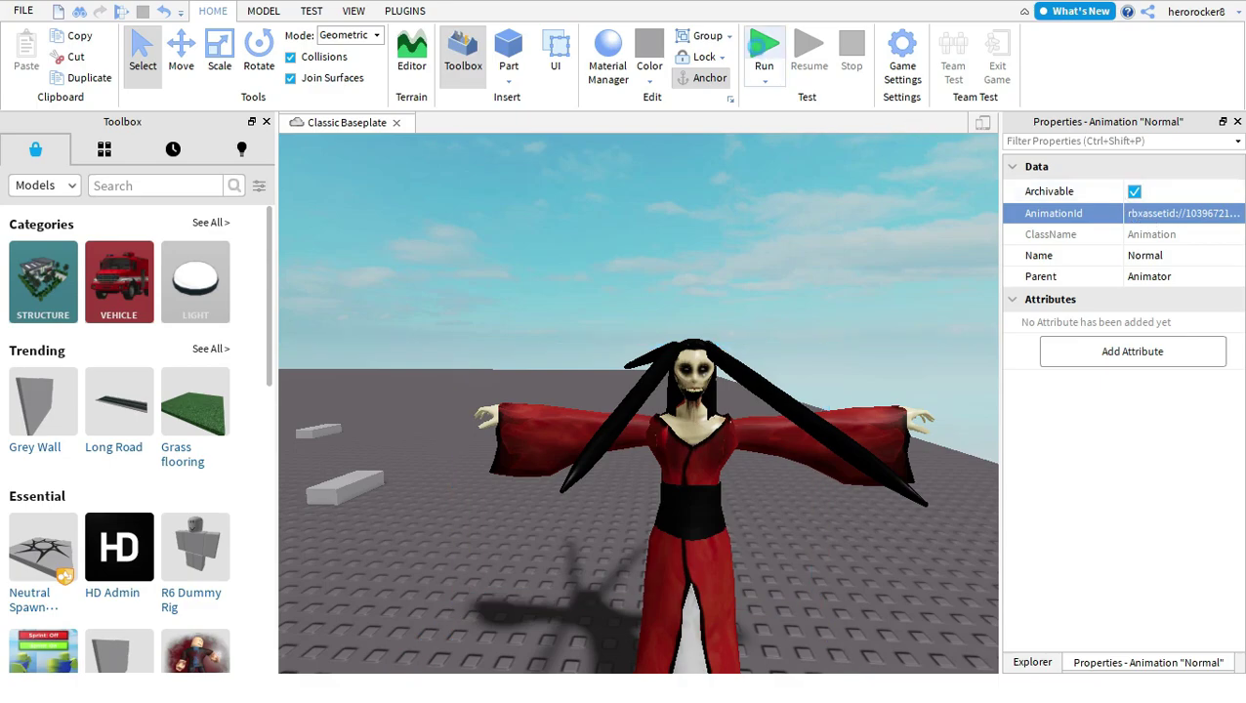
left_click(763, 49)
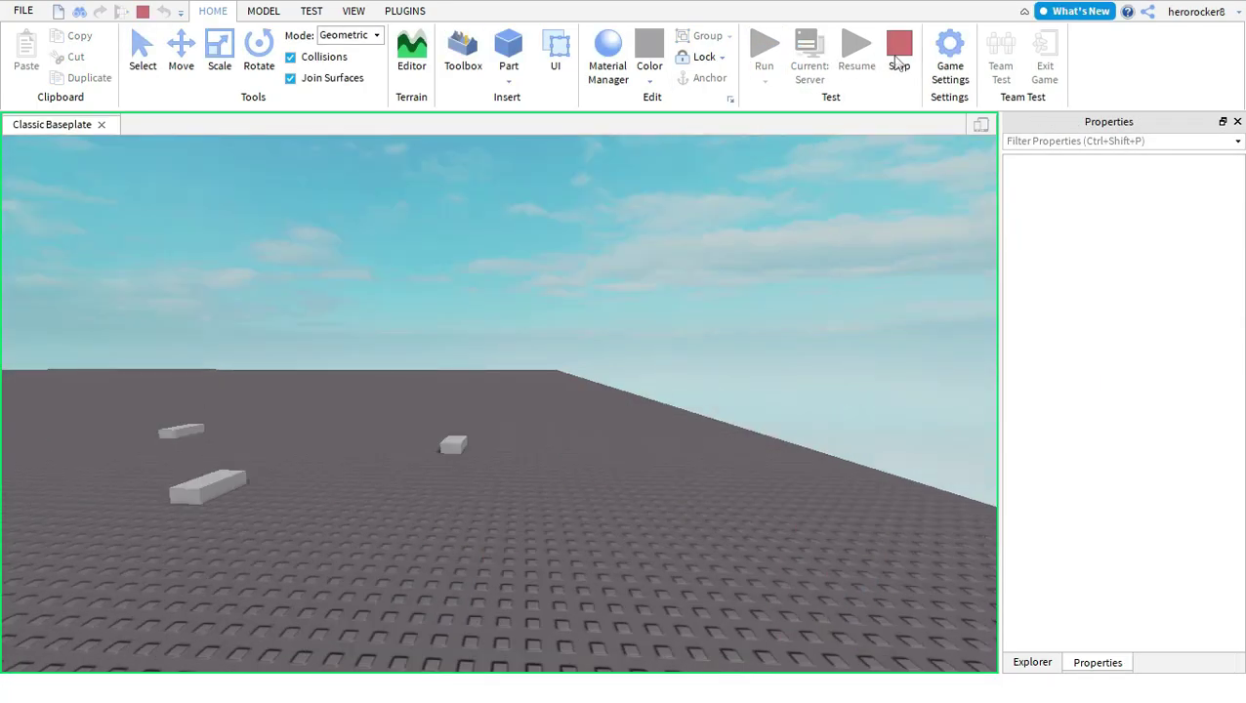
left_click(898, 54)
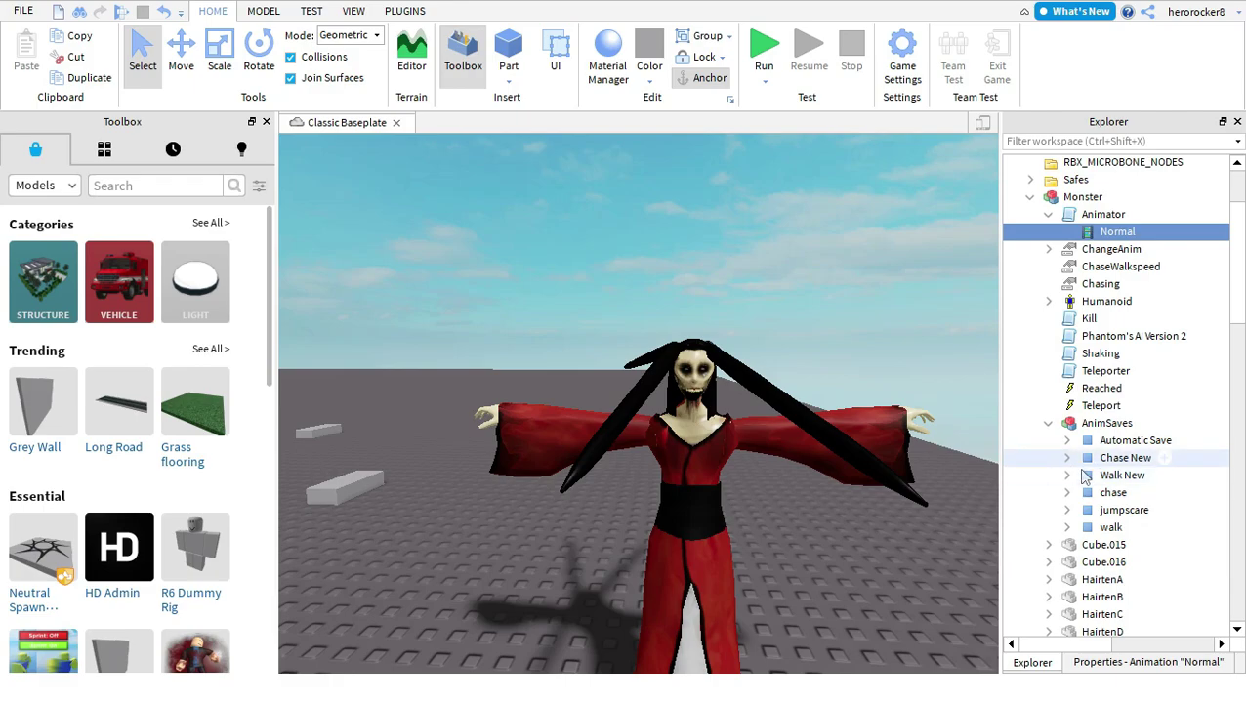
Step: Publish the Chase New animation from the Monster's AnimSaves to Roblox with the title Chase New and Me as creator
left_click(1067, 492)
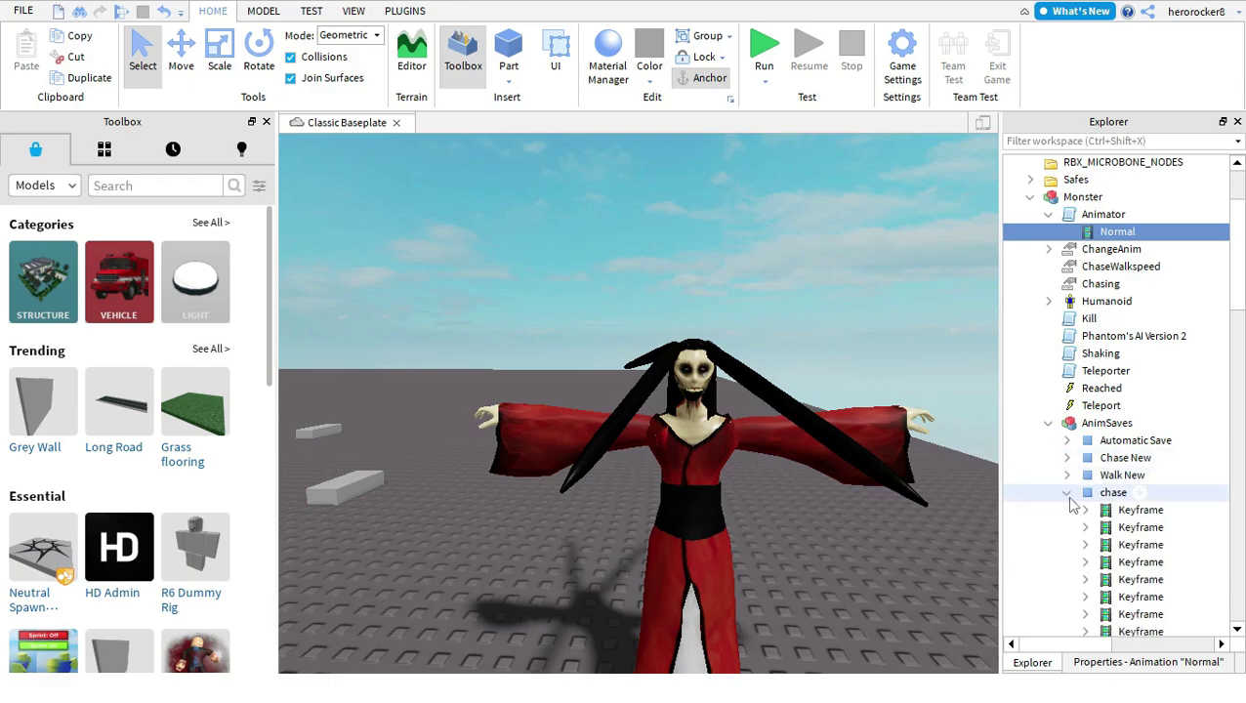
left_click(1067, 492)
left_click(1086, 458)
right_click(1085, 461)
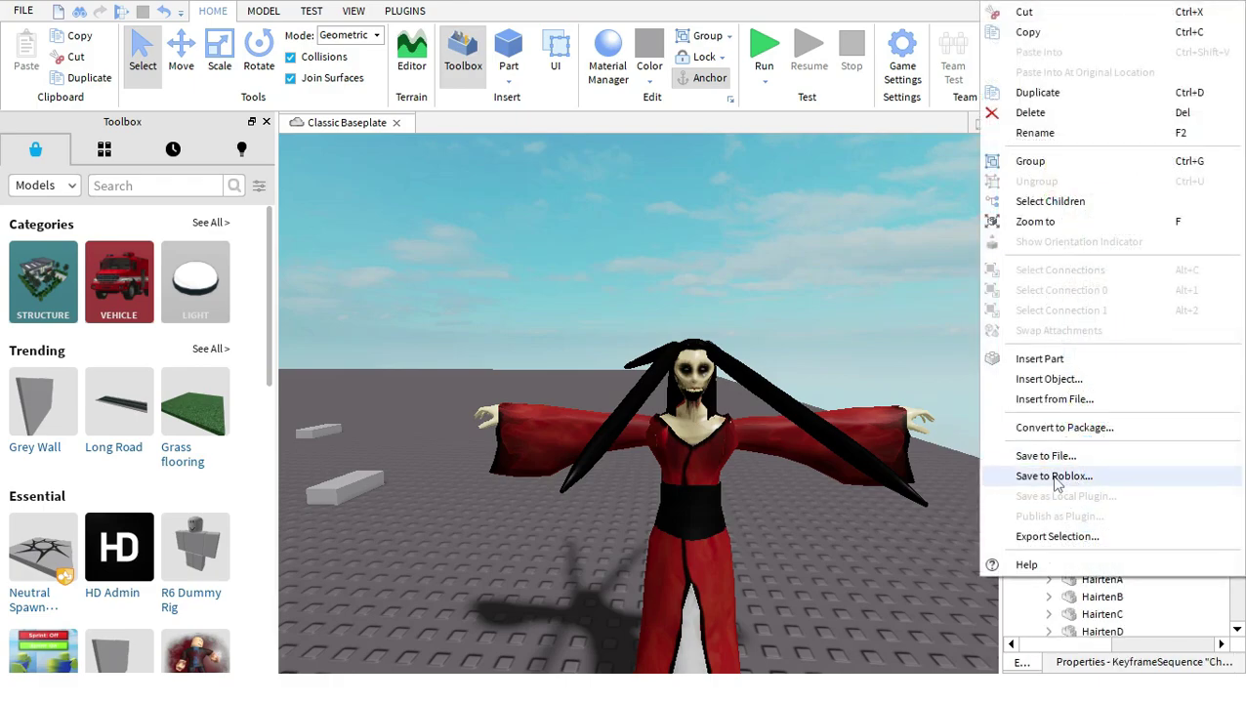
left_click(1054, 476)
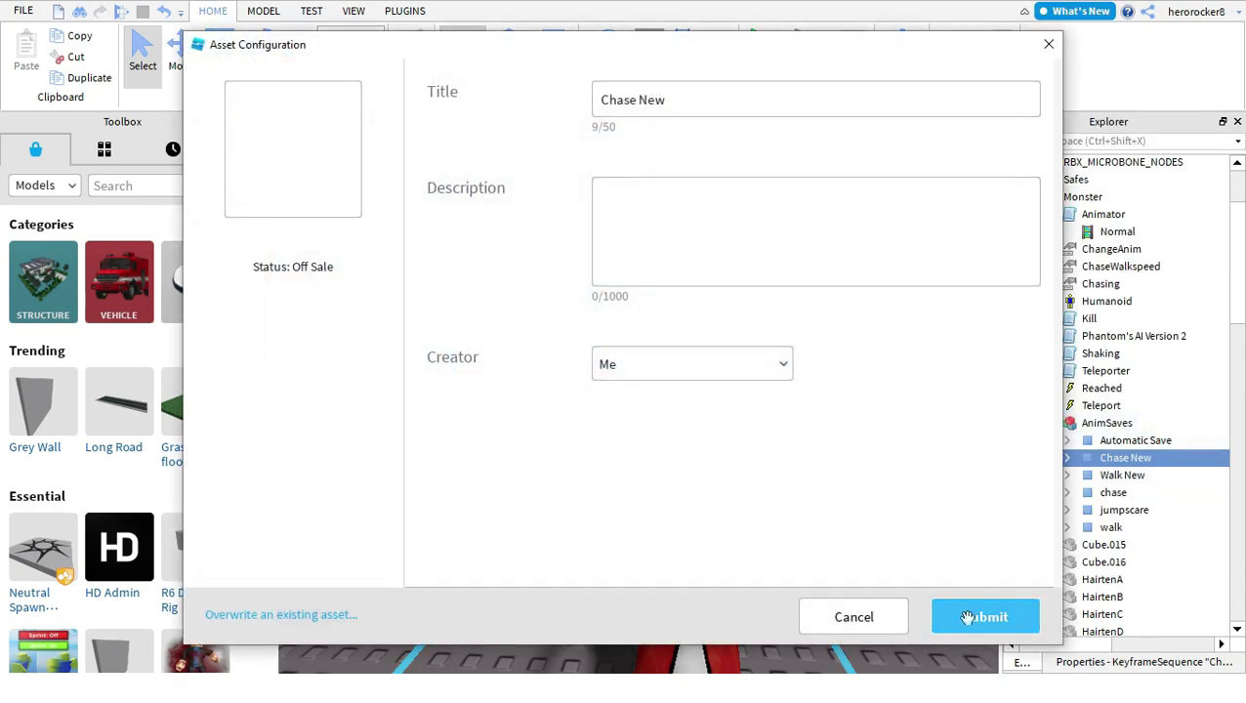
left_click(984, 616)
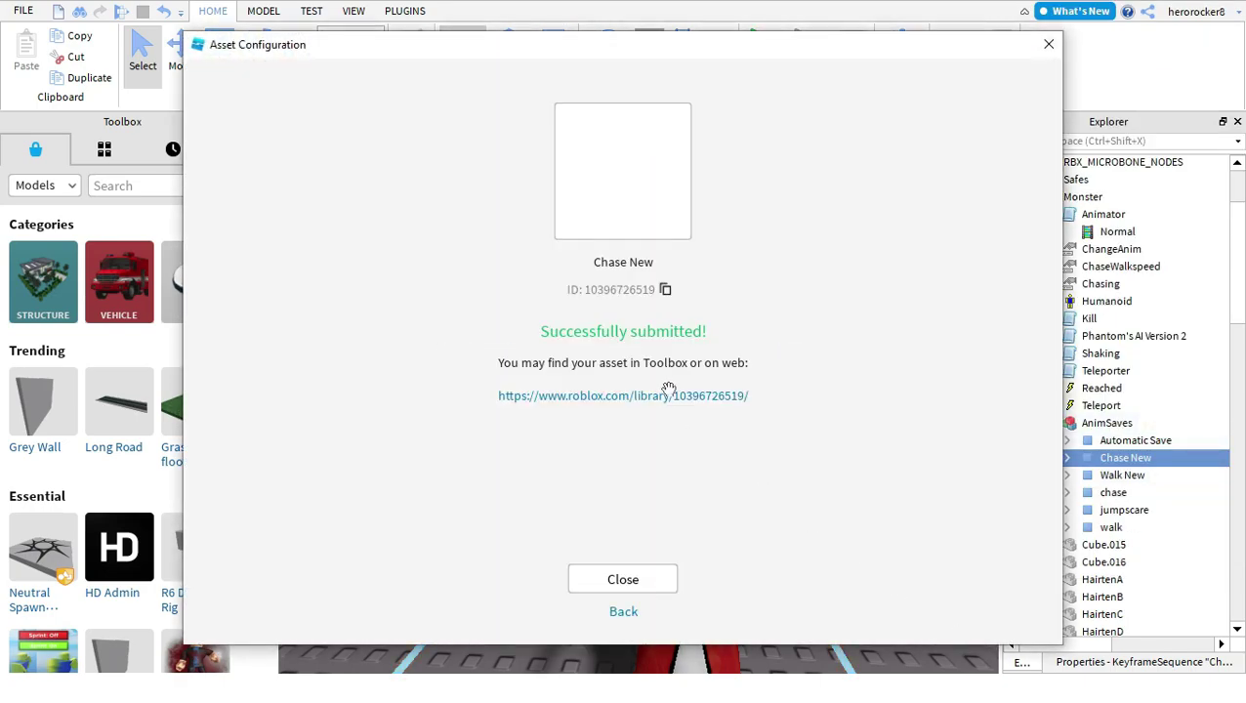
Step: Copy Chase New's asset ID from its Roblox library page and return to Studio with the asset dialog closed
left_click(666, 395)
left_click(491, 85)
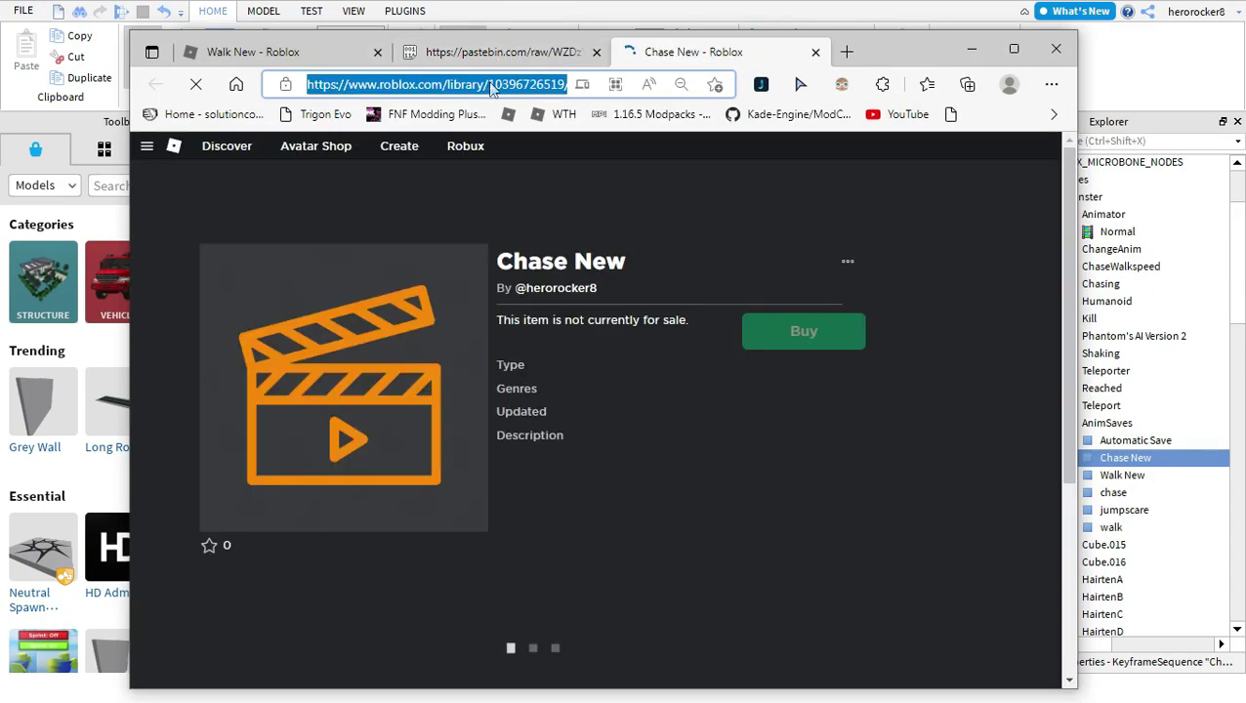
left_click(533, 84)
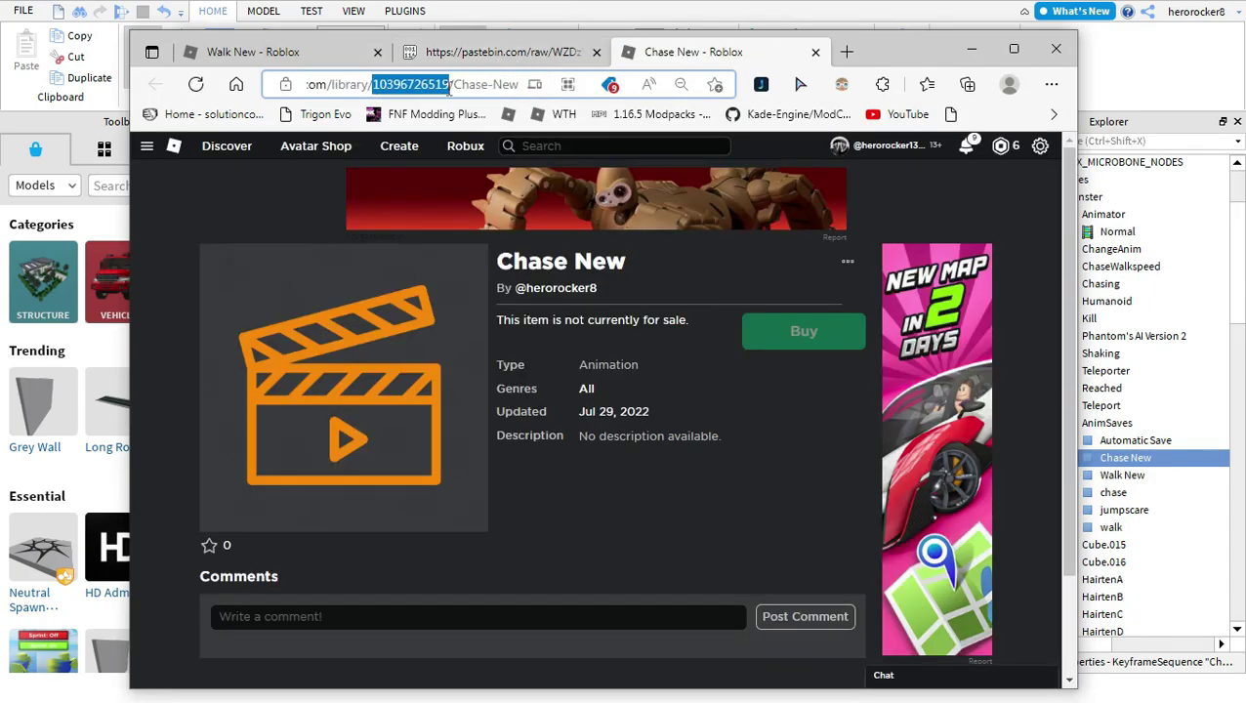
left_click(1052, 50)
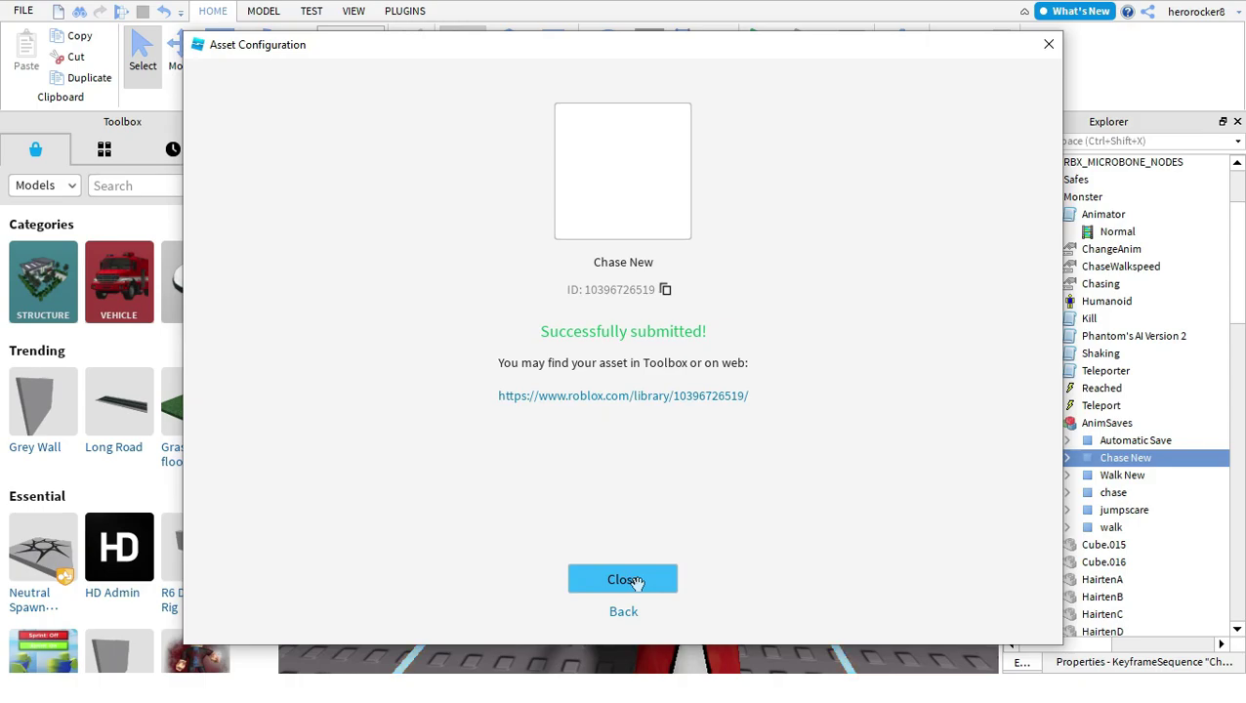
left_click(623, 579)
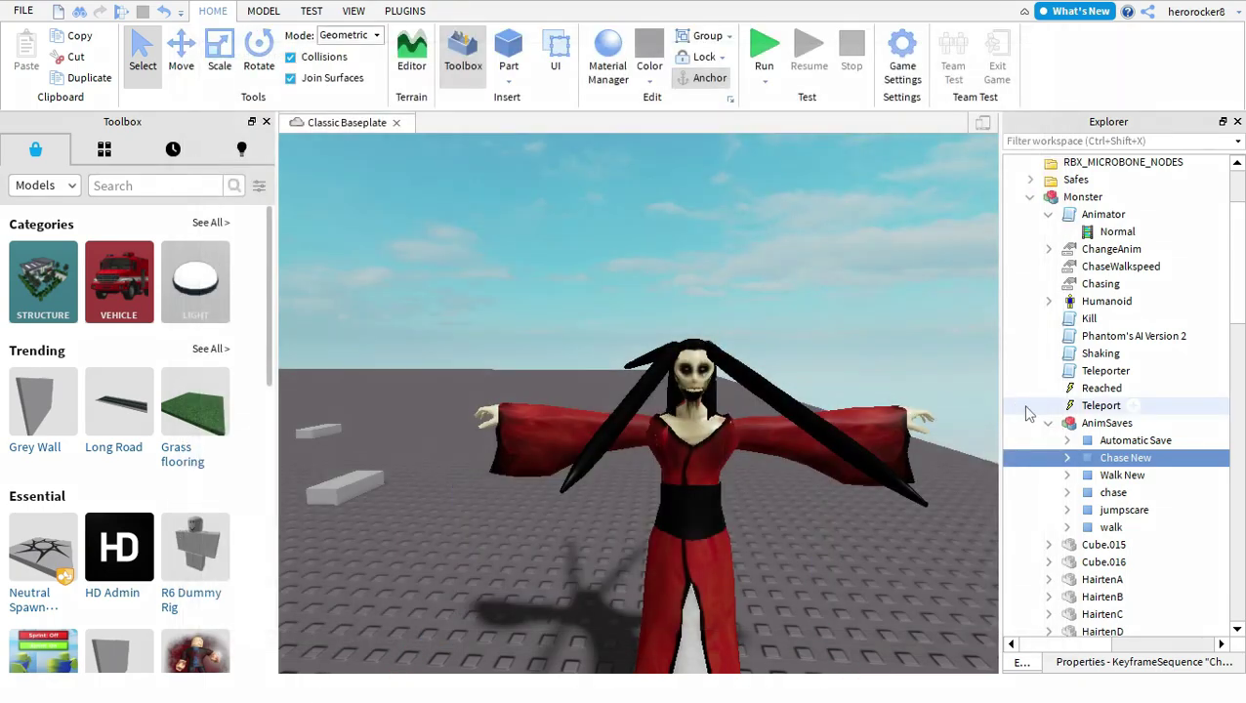
left_click(1051, 250)
left_click(1098, 266)
left_click(1186, 663)
left_click(1189, 215)
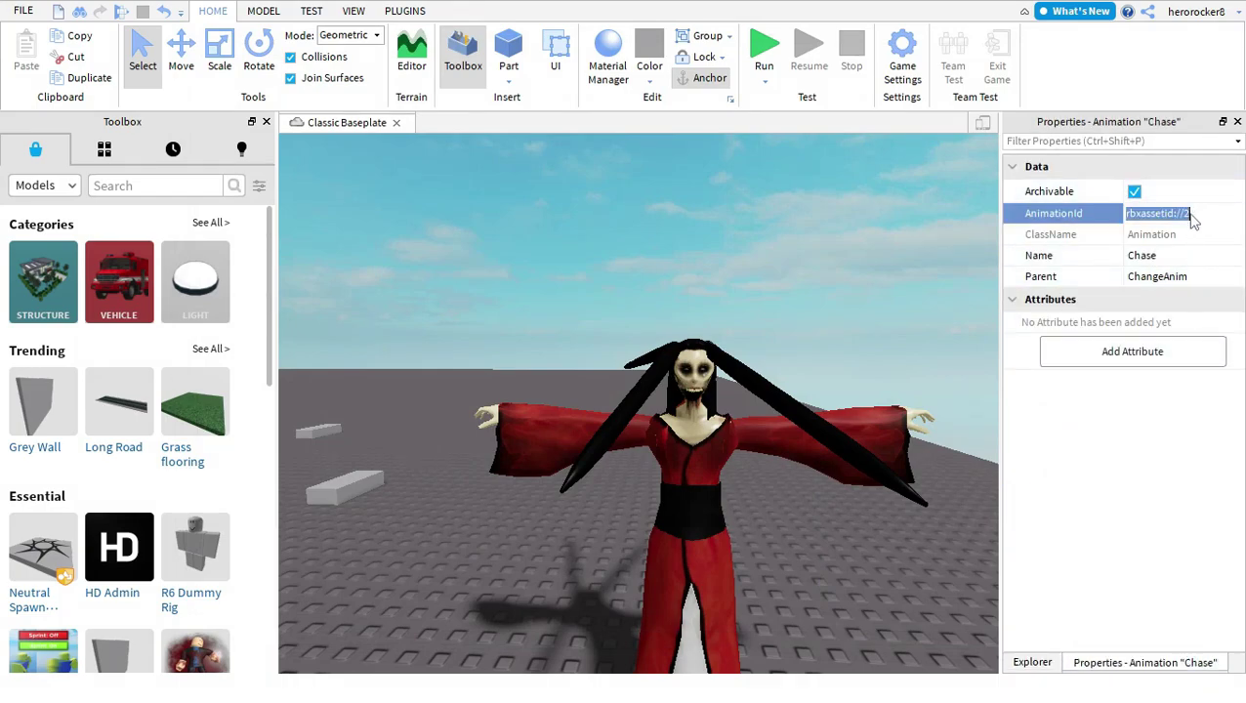
key("Return")
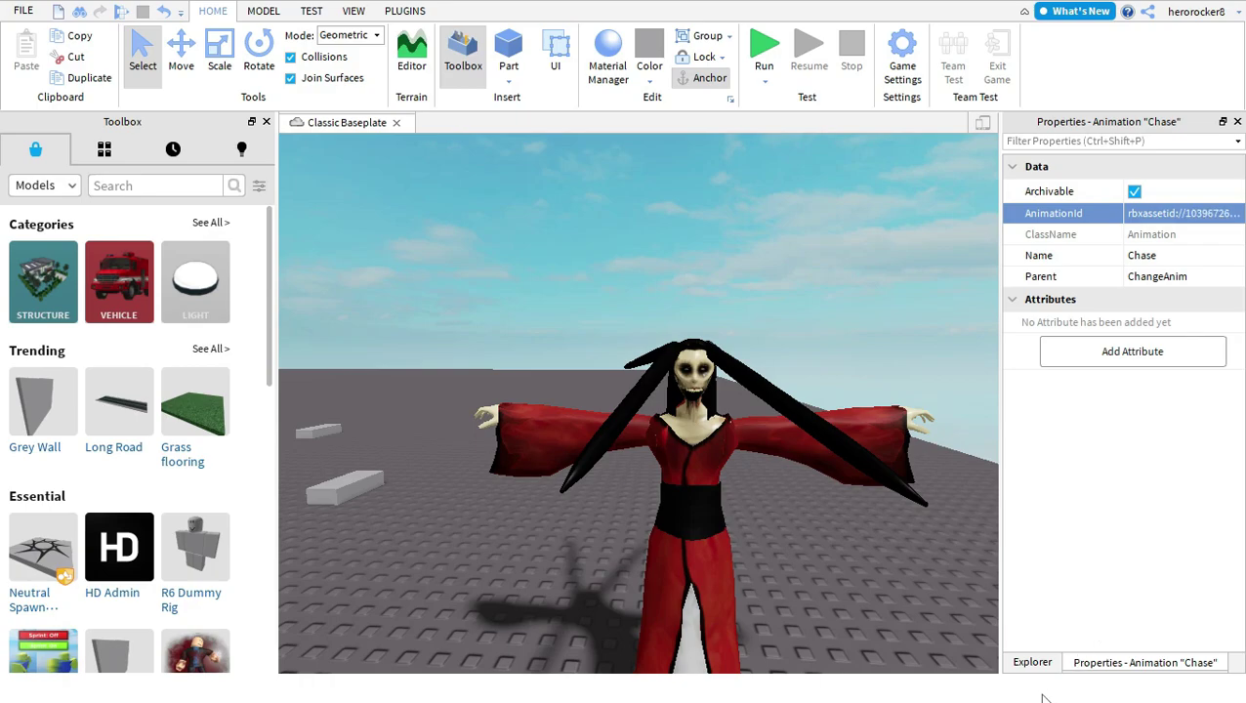
Step: Publish the jumpscare animation from the Monster's AnimSaves to Roblox with the title jumpscare and Me as creator
left_click(1032, 662)
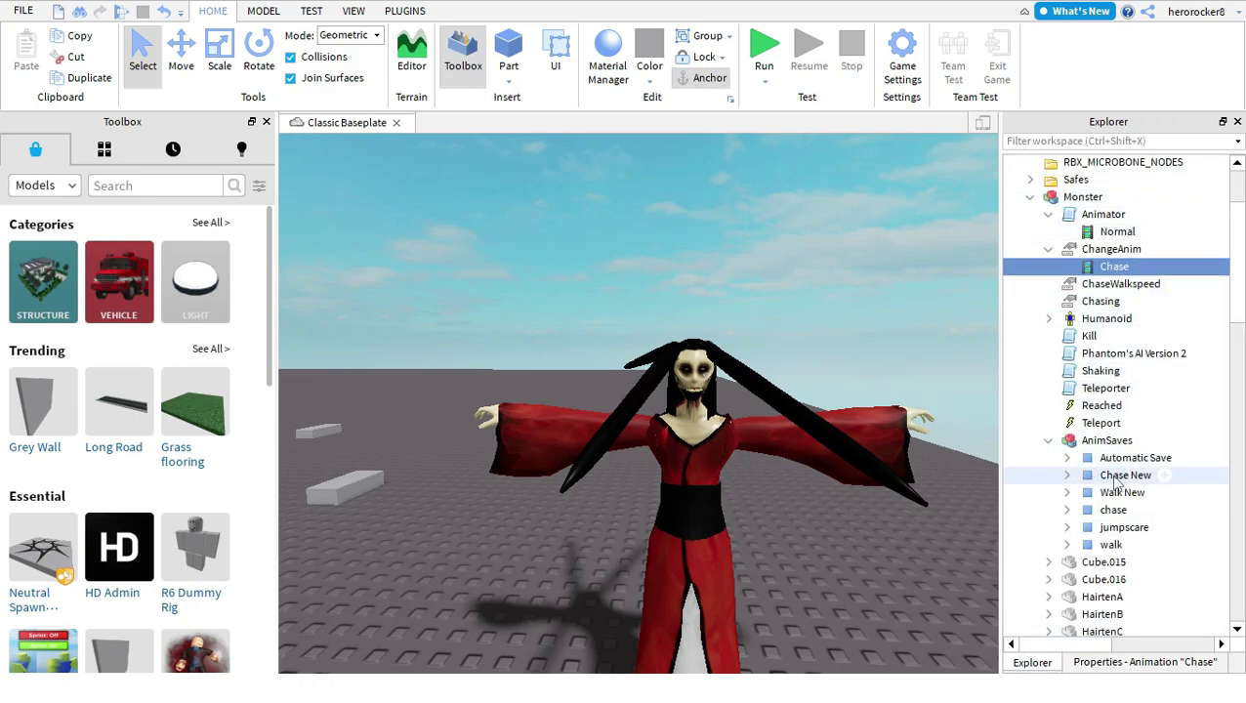
left_click(1121, 527)
right_click(1123, 528)
key("Escape")
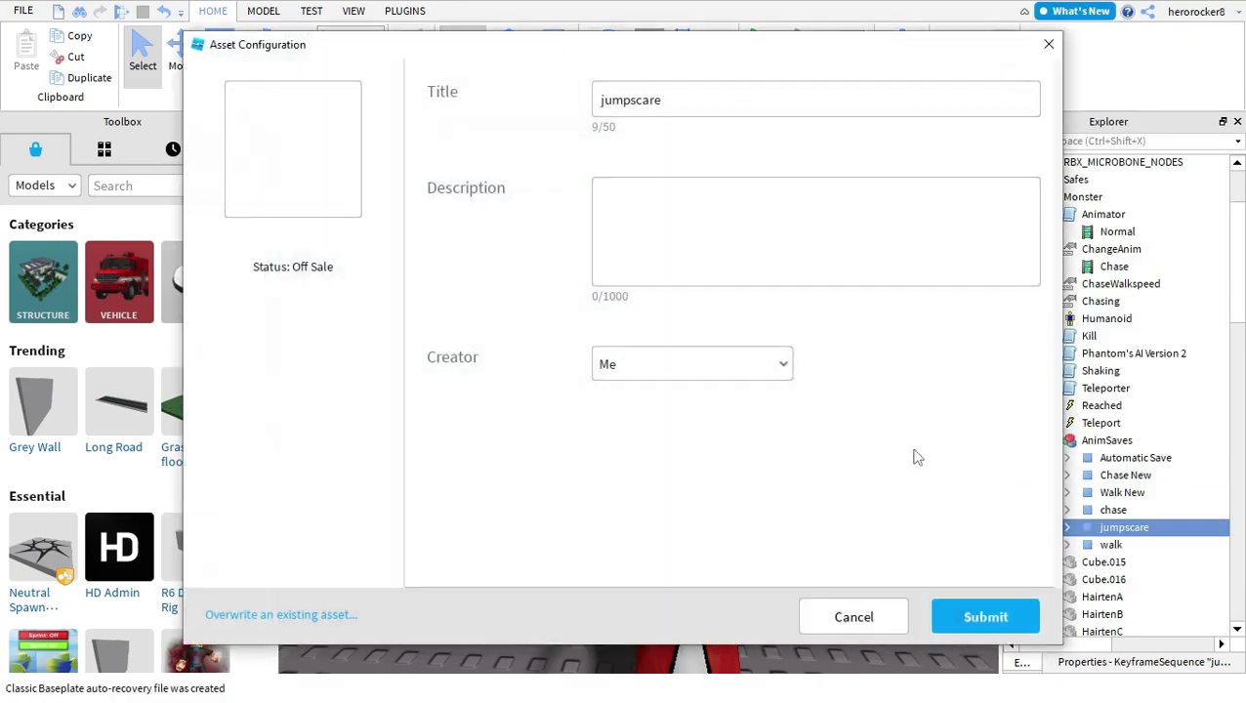
left_click(985, 616)
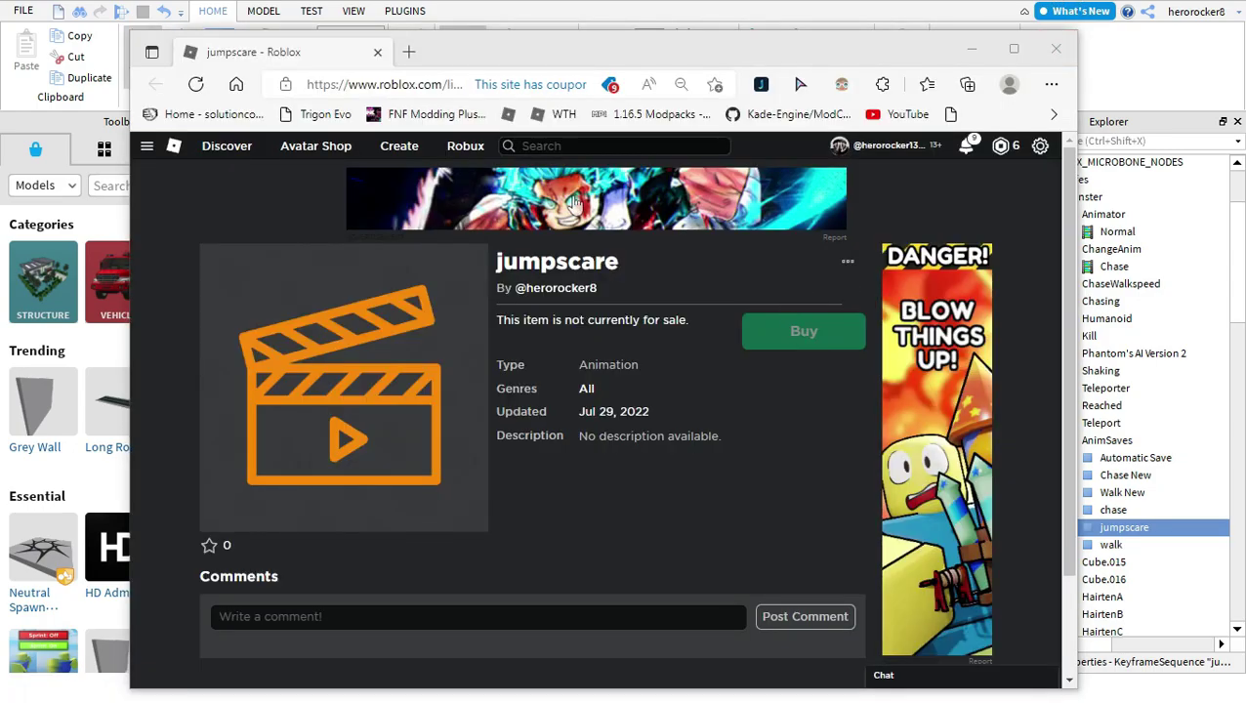
Step: Copy the jumpscare animation's asset ID from its Roblox library page and close both the browser and the asset dialog
left_click_drag(490, 84, 560, 84)
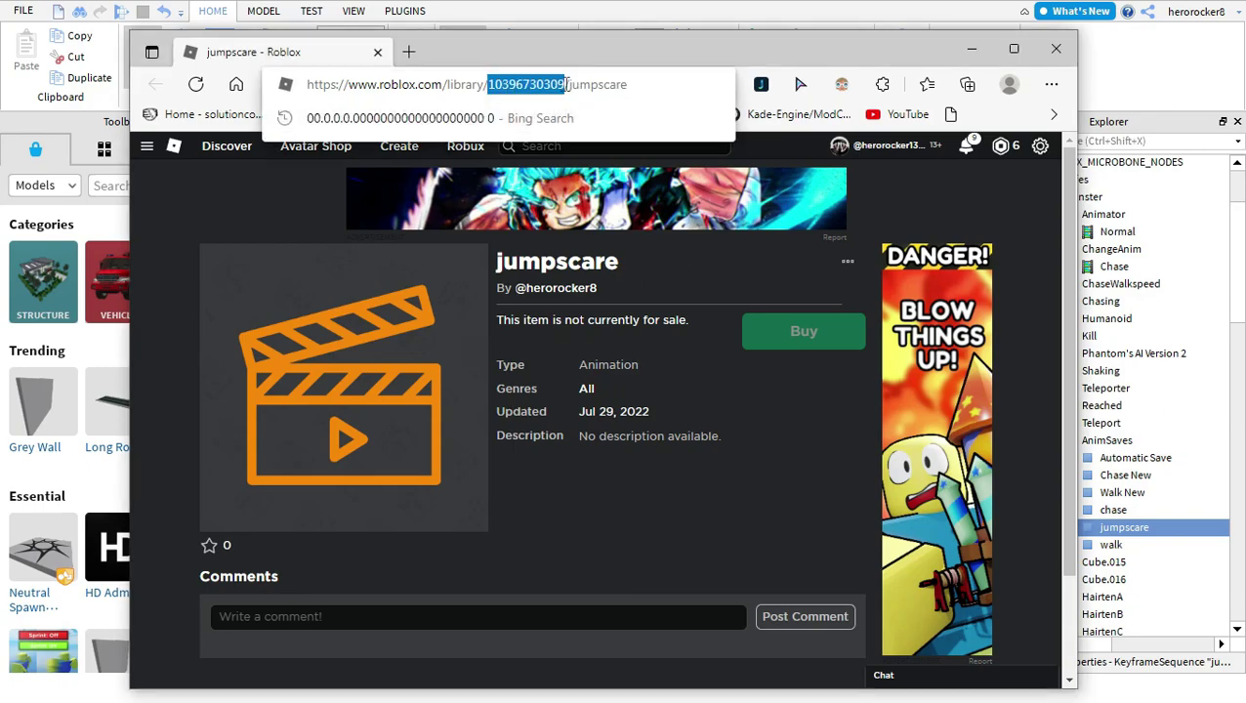
left_click(1056, 51)
left_click(1049, 45)
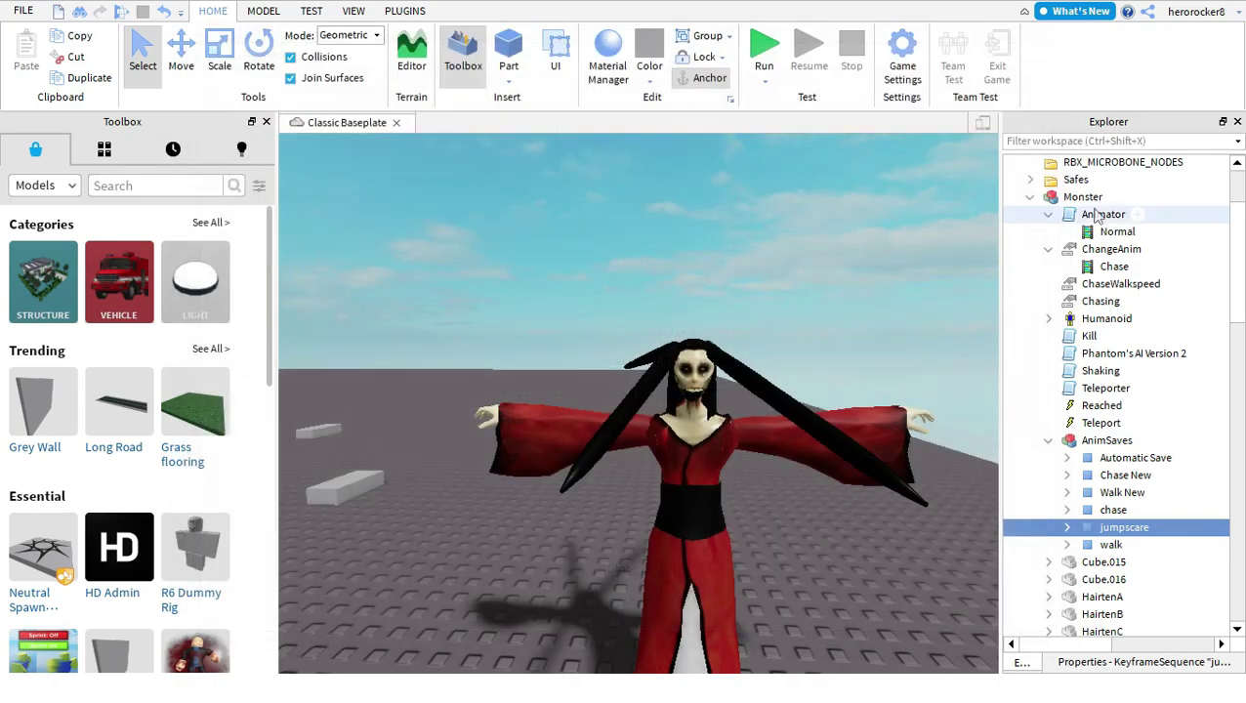
scroll(1113, 293, "down", 8)
left_click(1108, 537)
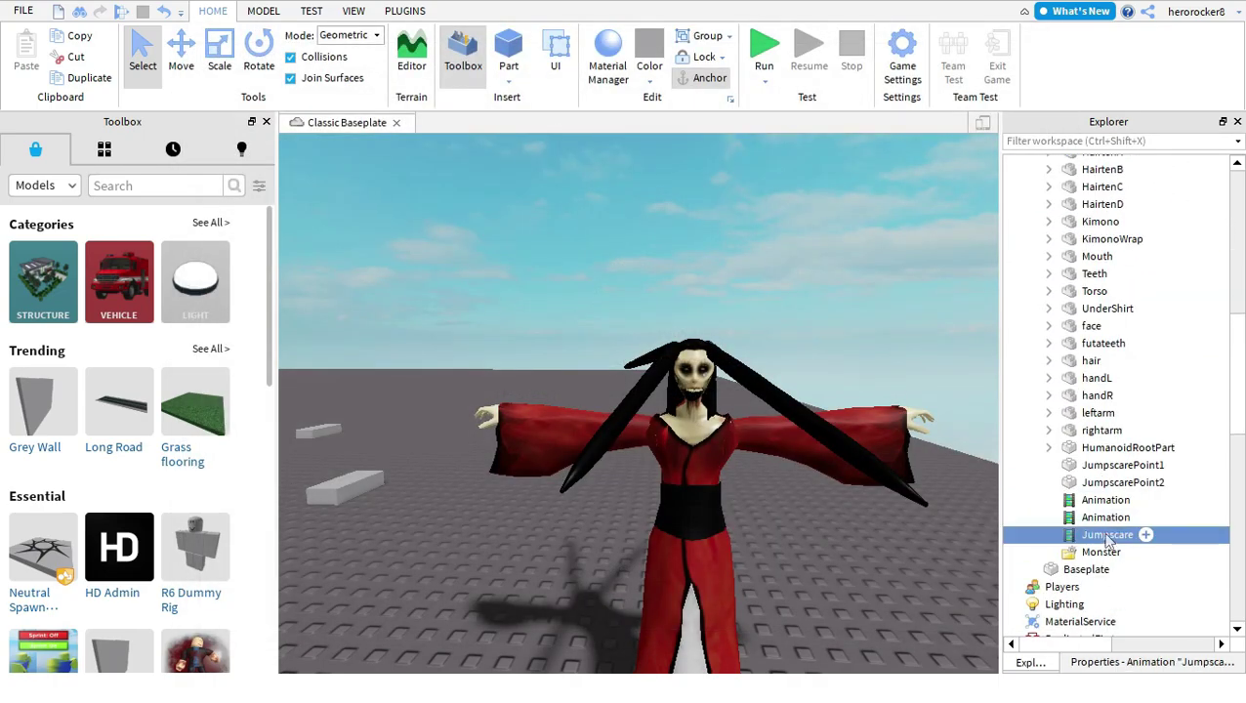
left_click(1154, 663)
left_click(1189, 215)
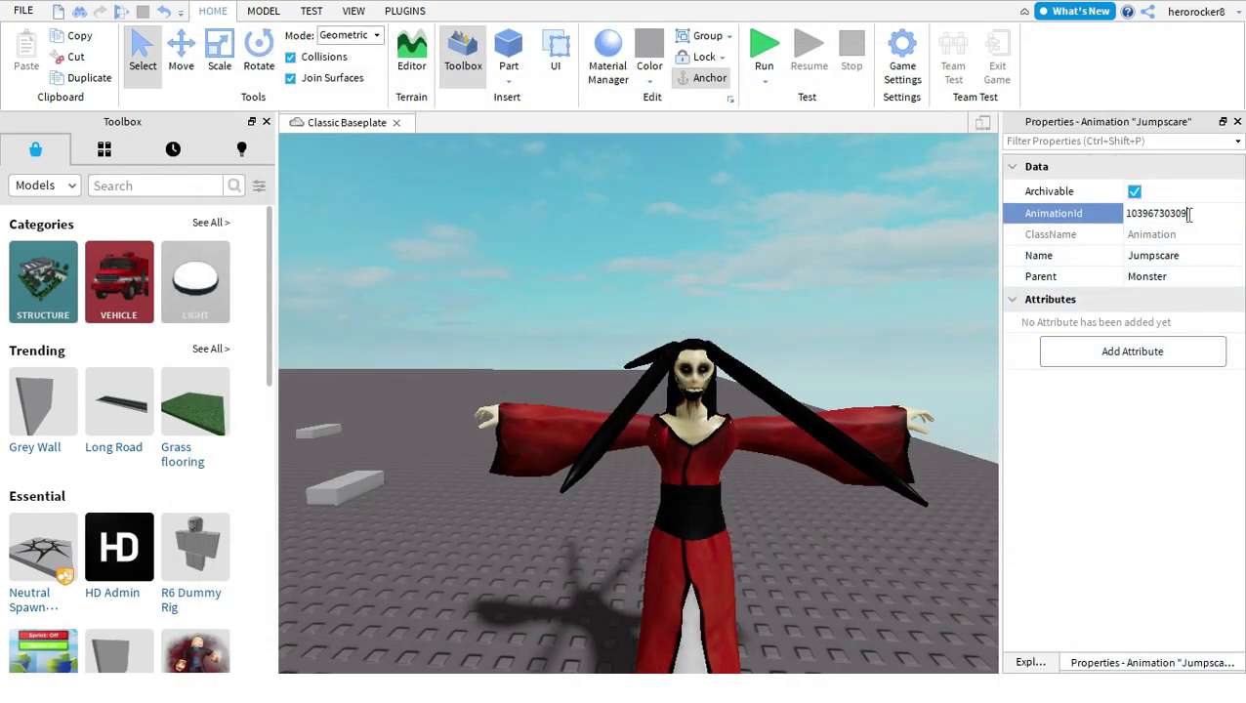
Step: Select the kimono Monster model and show its joints with the RigEdit Lite plugin
left_click(776, 434)
left_click(408, 14)
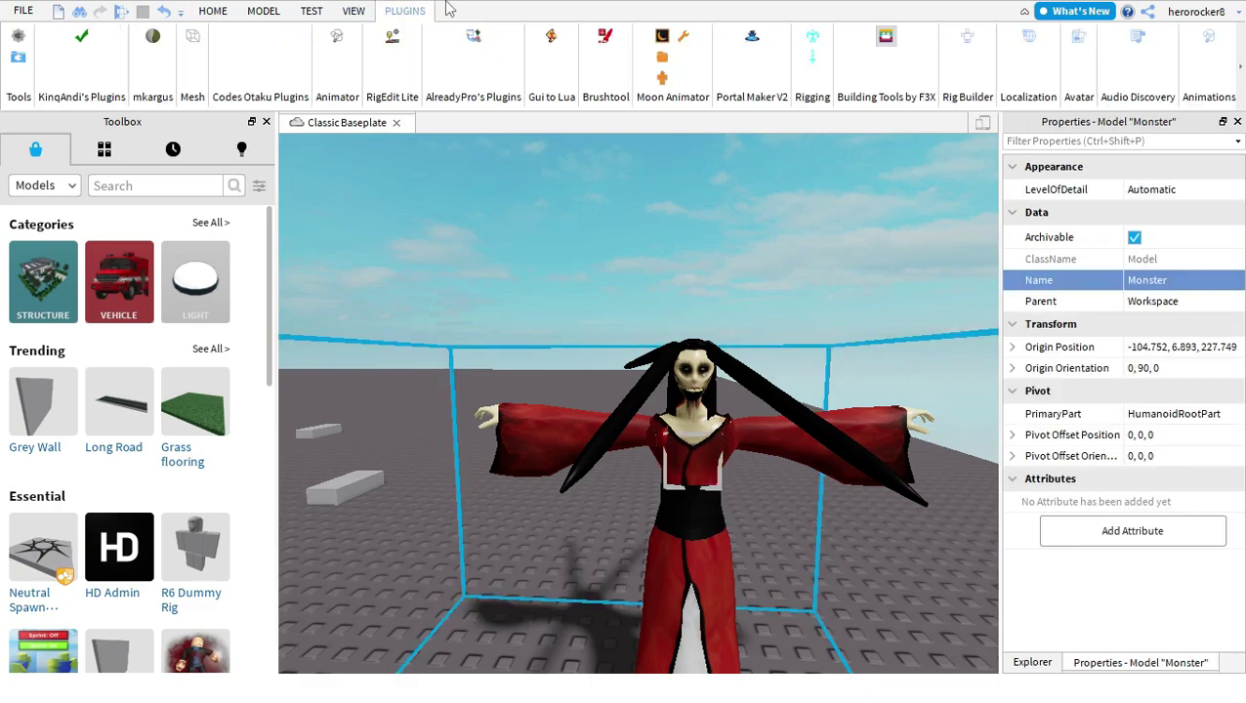
left_click(393, 38)
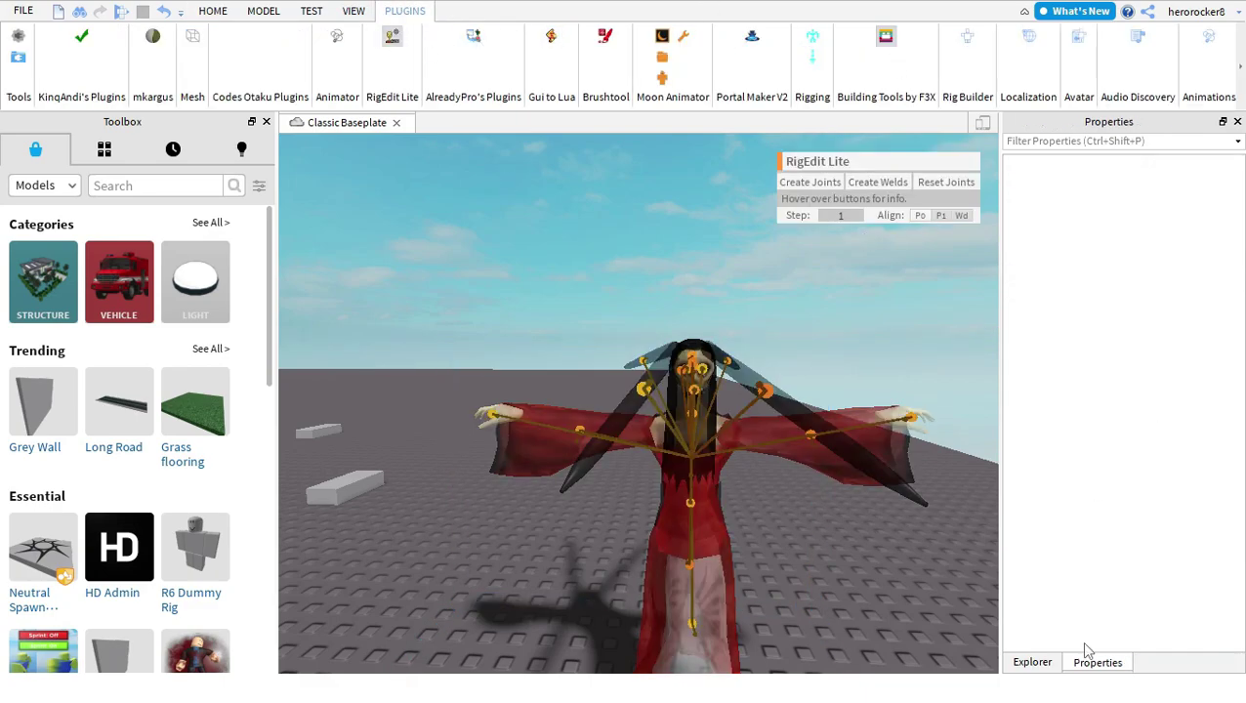
Step: Examine the Monster's child hierarchy, including the contents of HumanoidRootPart, with AnimSaves collapsed
left_click(1032, 661)
scroll(1145, 536, "down", 6)
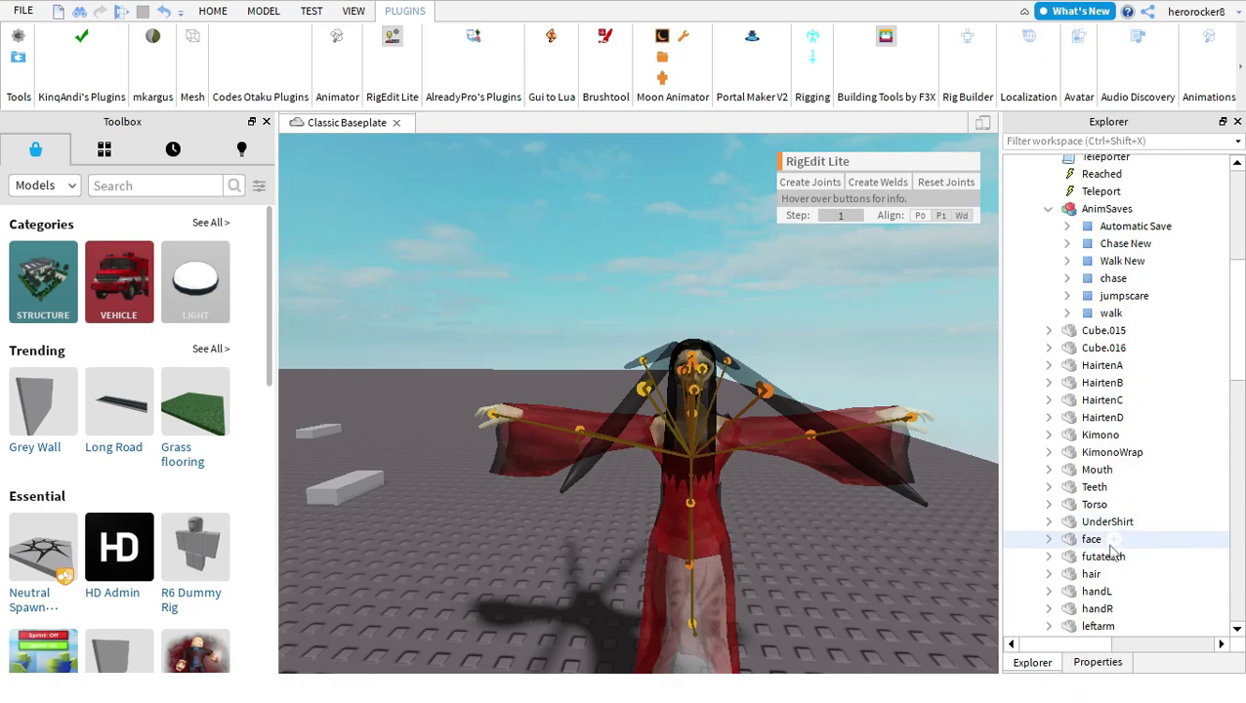
scroll(1114, 538, "up", 3)
scroll(1116, 538, "up", 2)
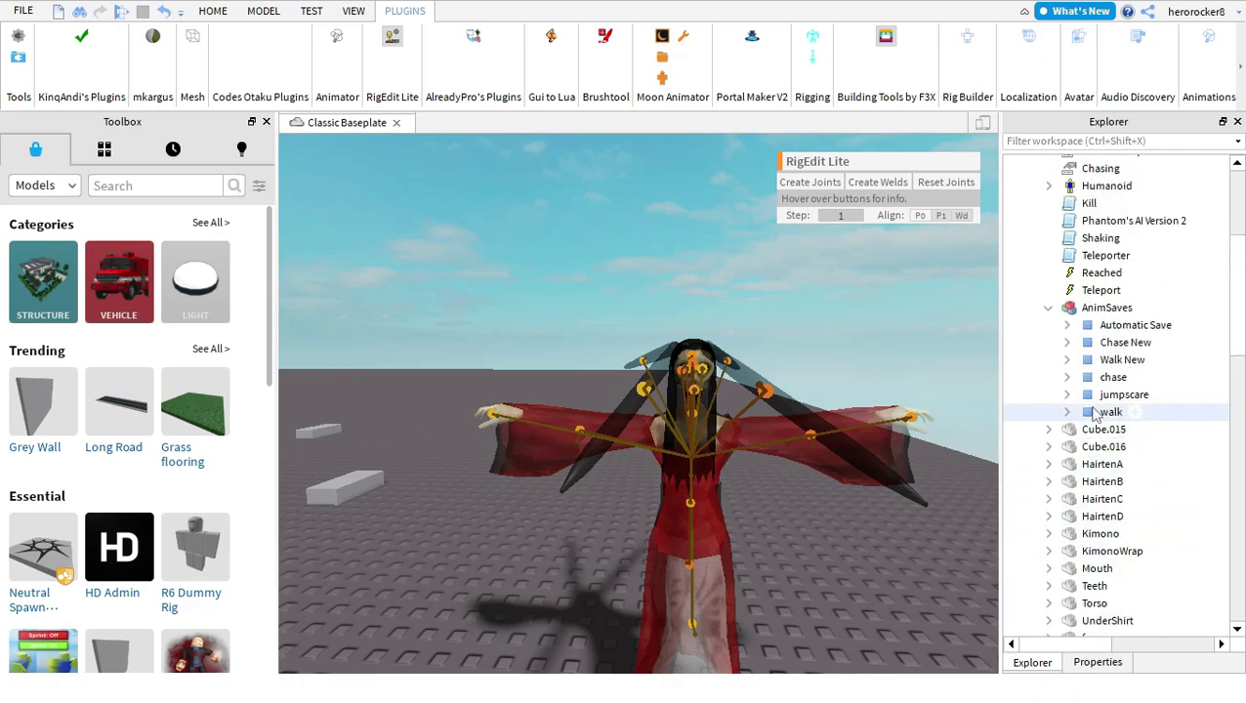
scroll(1054, 332, "down", 3)
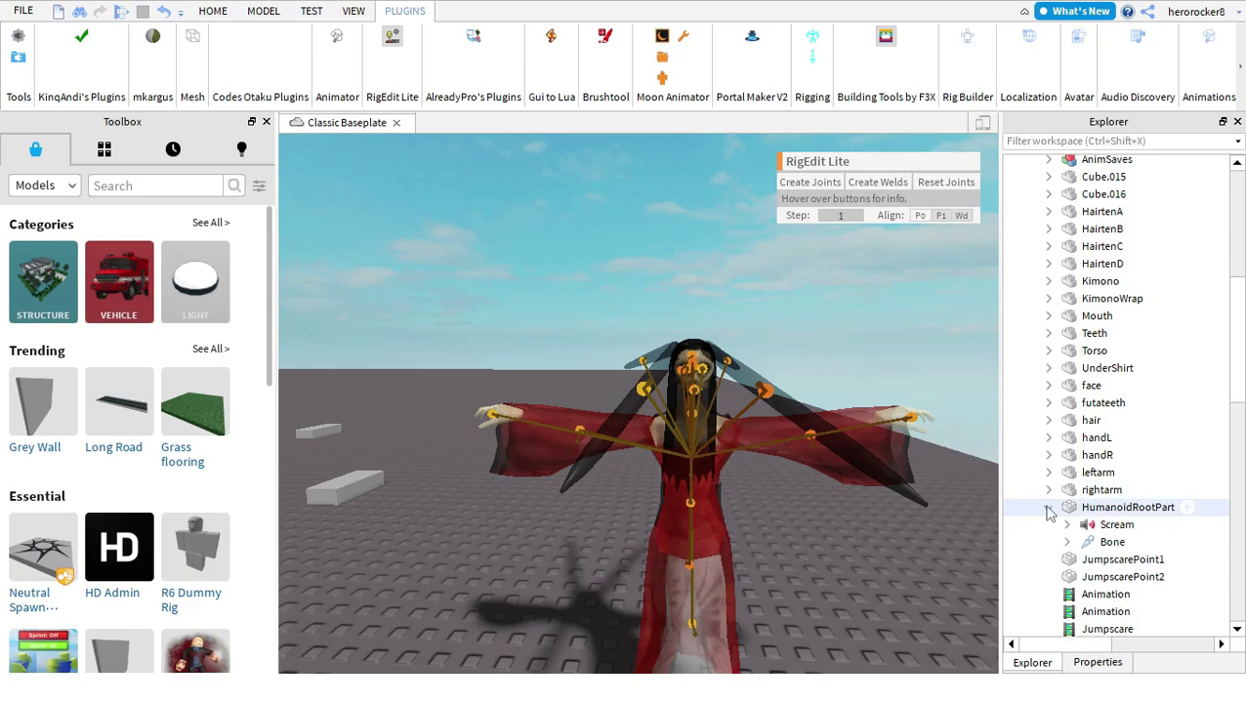
scroll(1067, 515, "up", 4)
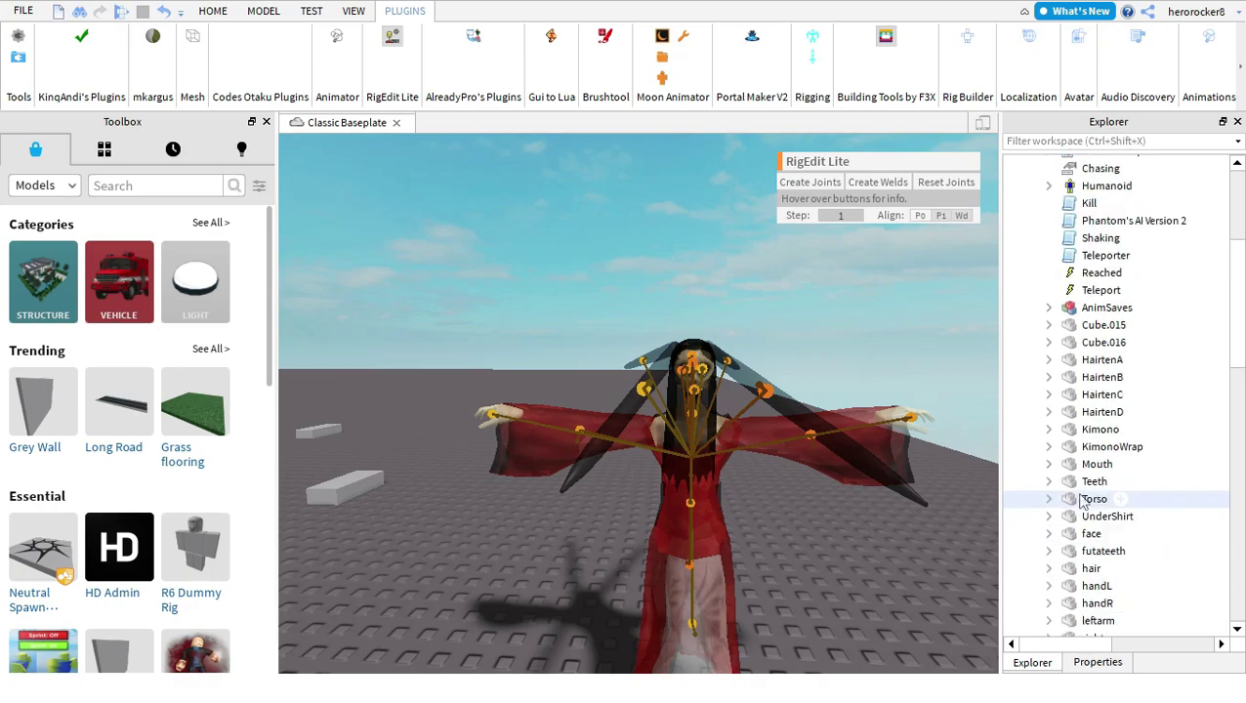
scroll(1076, 412, "up", 1)
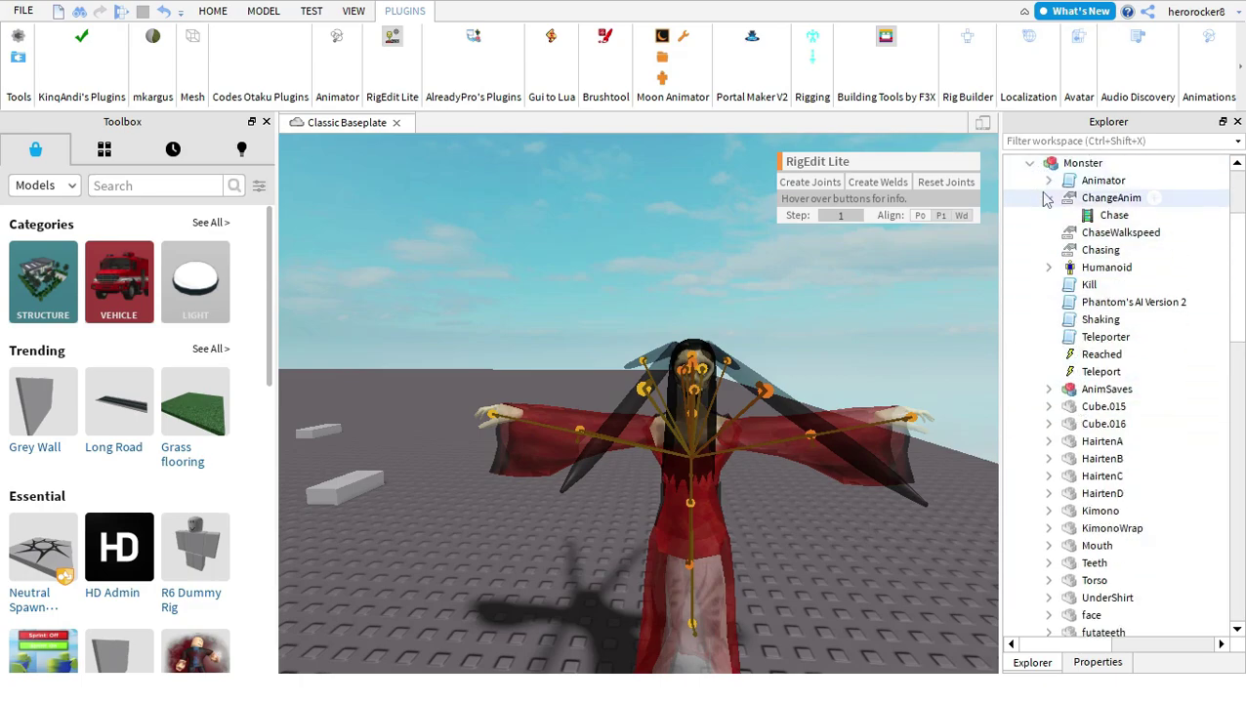
scroll(1055, 292, "down", 2)
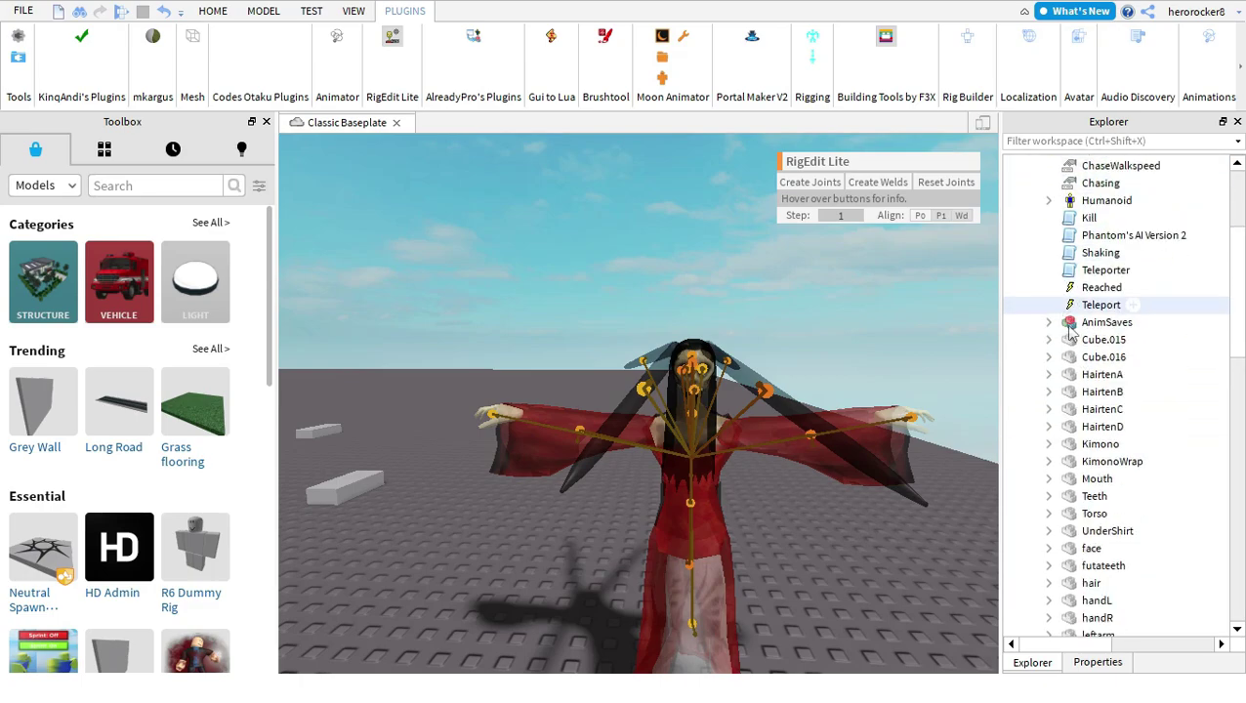
Step: Inspect the Torso and its TorsoMotor6D joint, select further Monster parts along with it, and clear the selection
left_click(1071, 514)
left_click(1049, 514)
scroll(1055, 512, "down", 4)
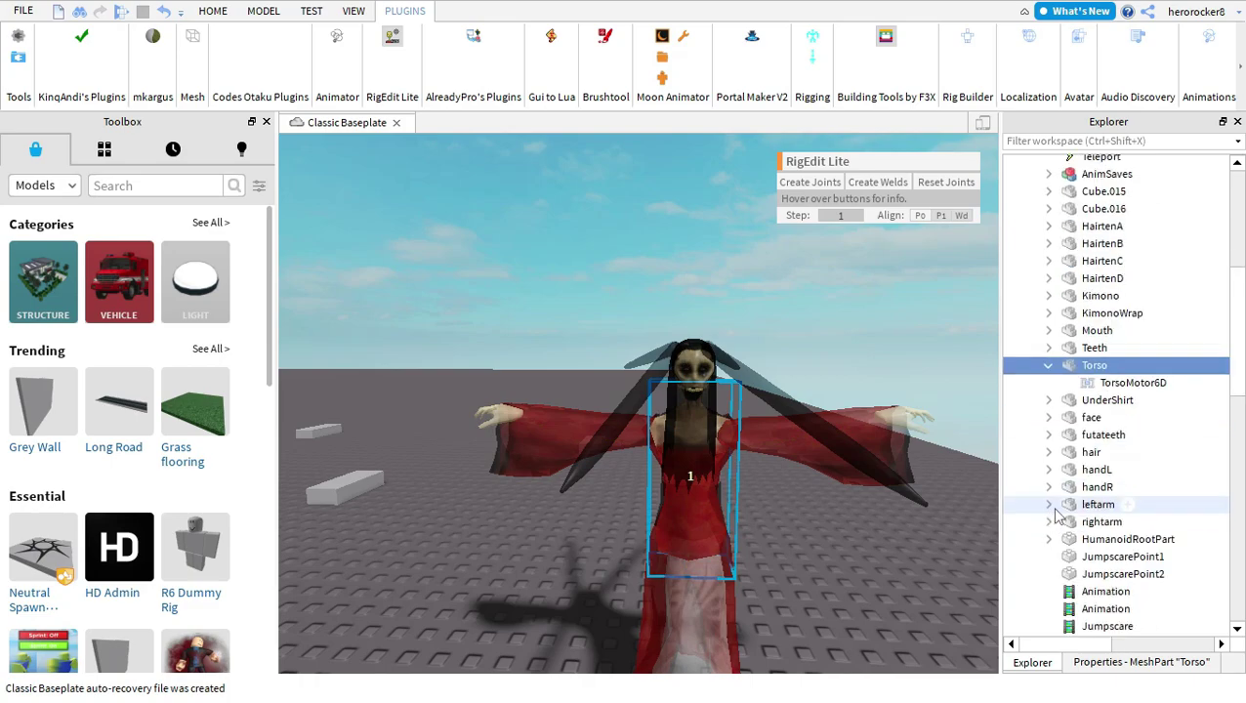
left_click(1094, 510, "ctrl")
left_click(1113, 525, "ctrl")
mouse_move(727, 356)
right_mouse_down()
mouse_move(778, 354)
mouse_move(744, 346)
right_mouse_up()
left_click(590, 263)
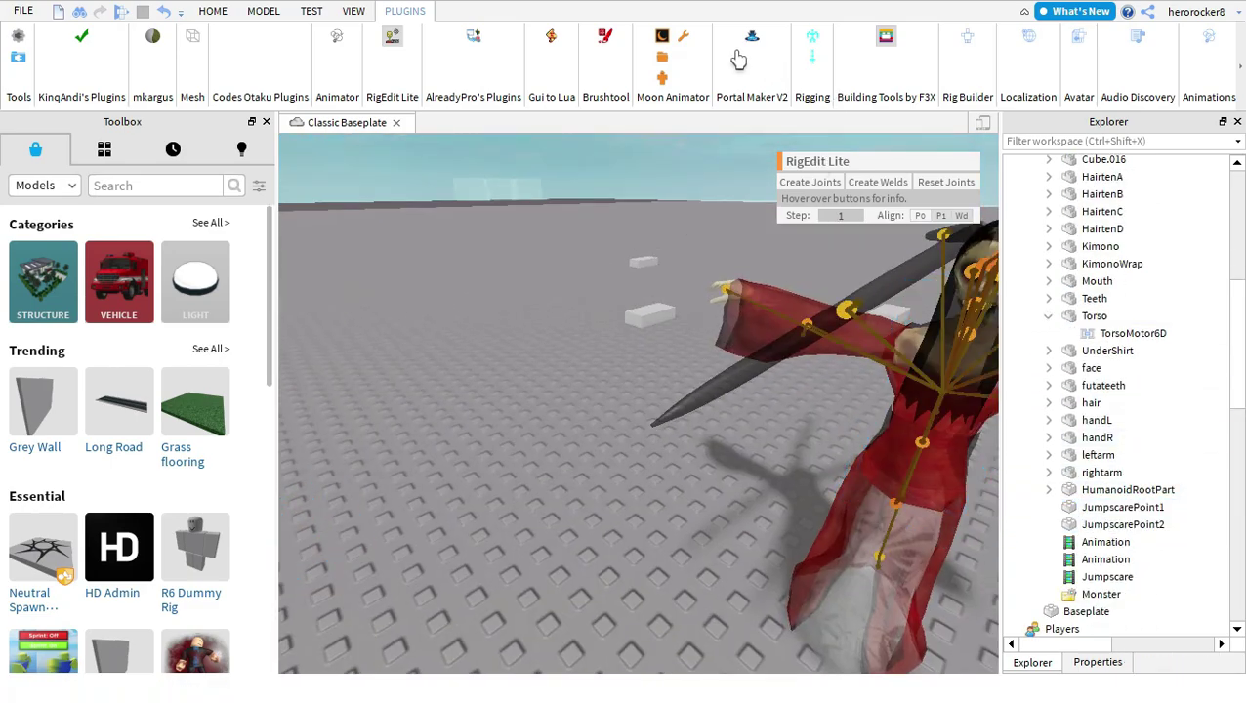
Step: Turn off the joint display and set the Transparency of JumpscarePoint1 and JumpscarePoint2 to 0
left_click(399, 46)
right_click_drag(571, 195, 856, 258)
scroll(859, 261, "down", 2)
right_click_drag(976, 407, 1020, 476)
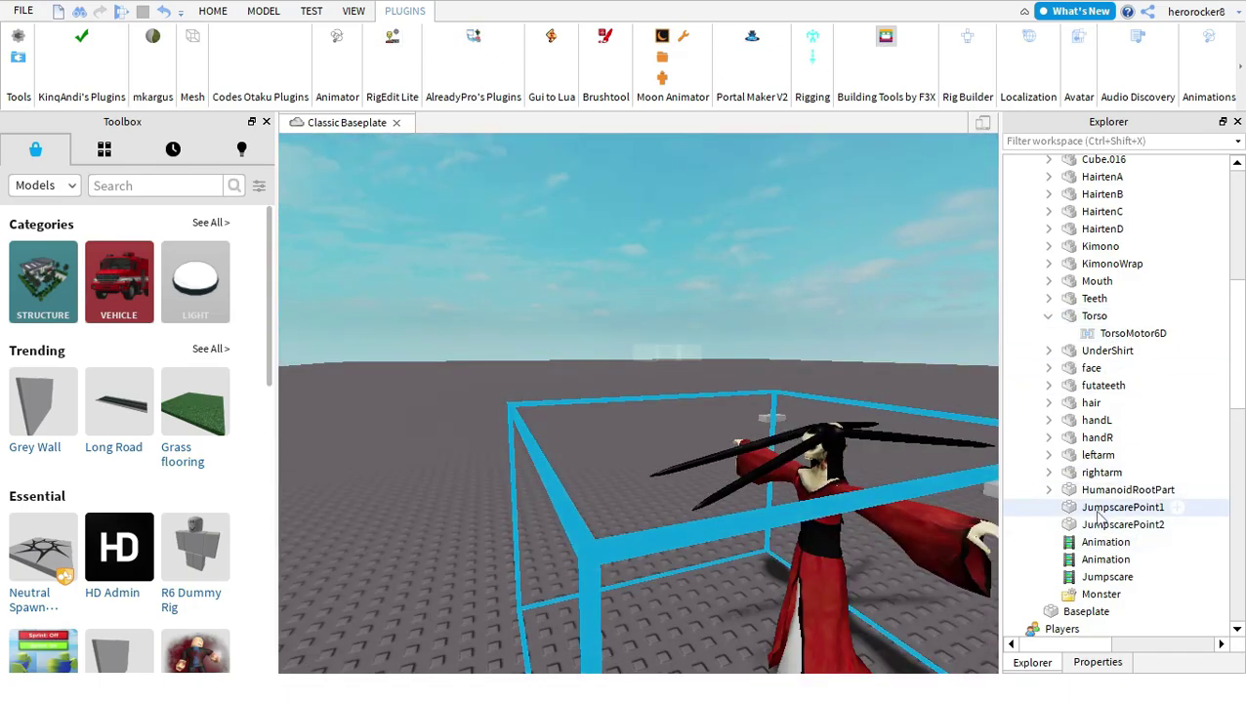
left_click(1143, 524)
left_click(1118, 507, "ctrl")
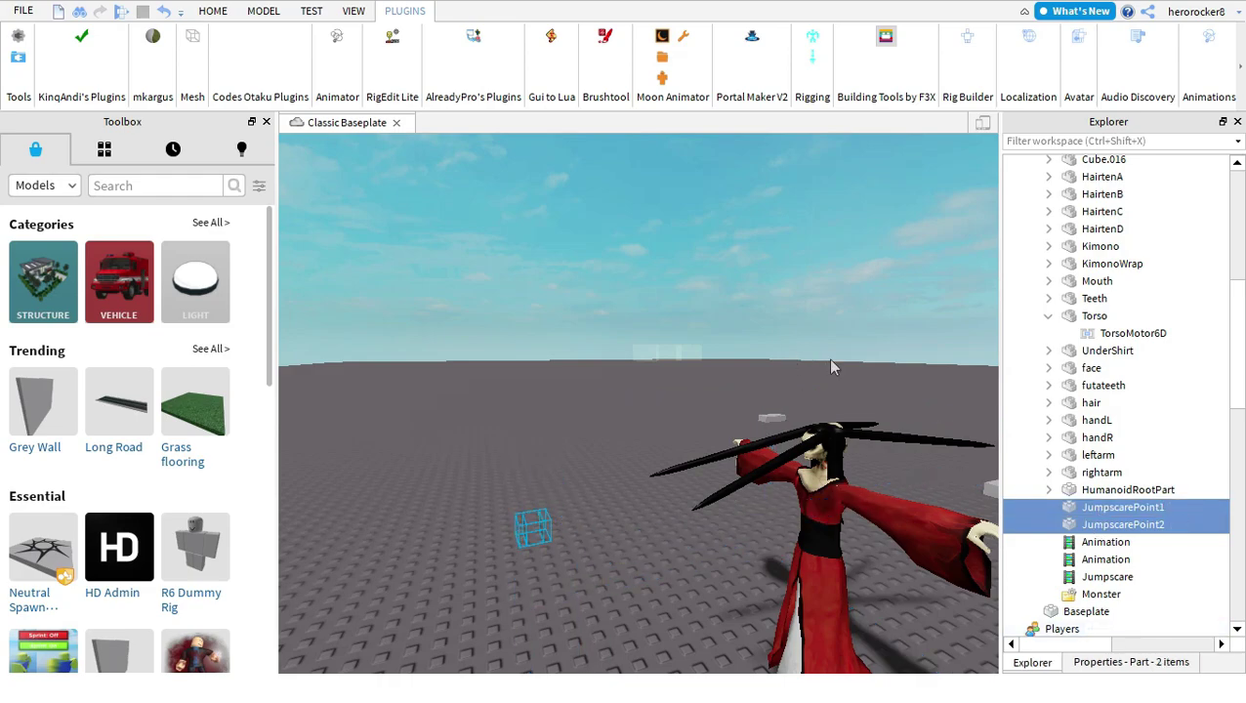
left_click(1131, 662)
left_click(1154, 322)
type("0")
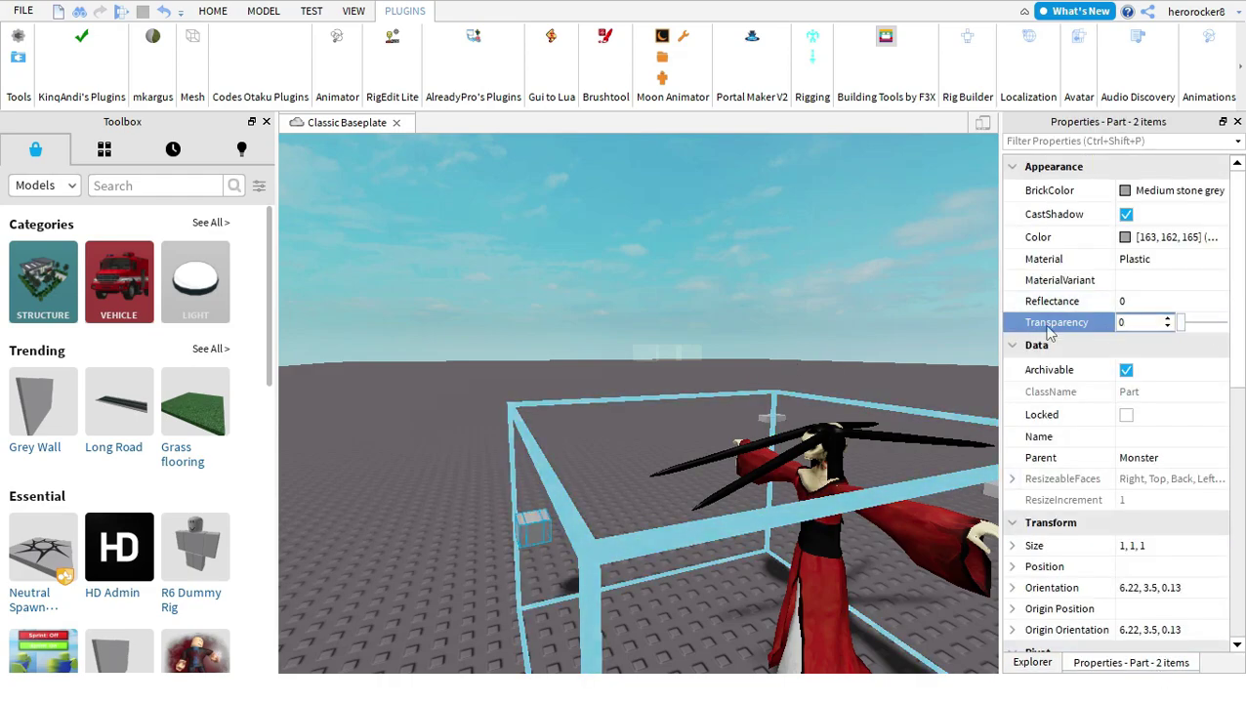
key("Return")
Step: Move both jumpscare points together across the baseplate towards the area in front of the Monster
key("f")
left_click(212, 11)
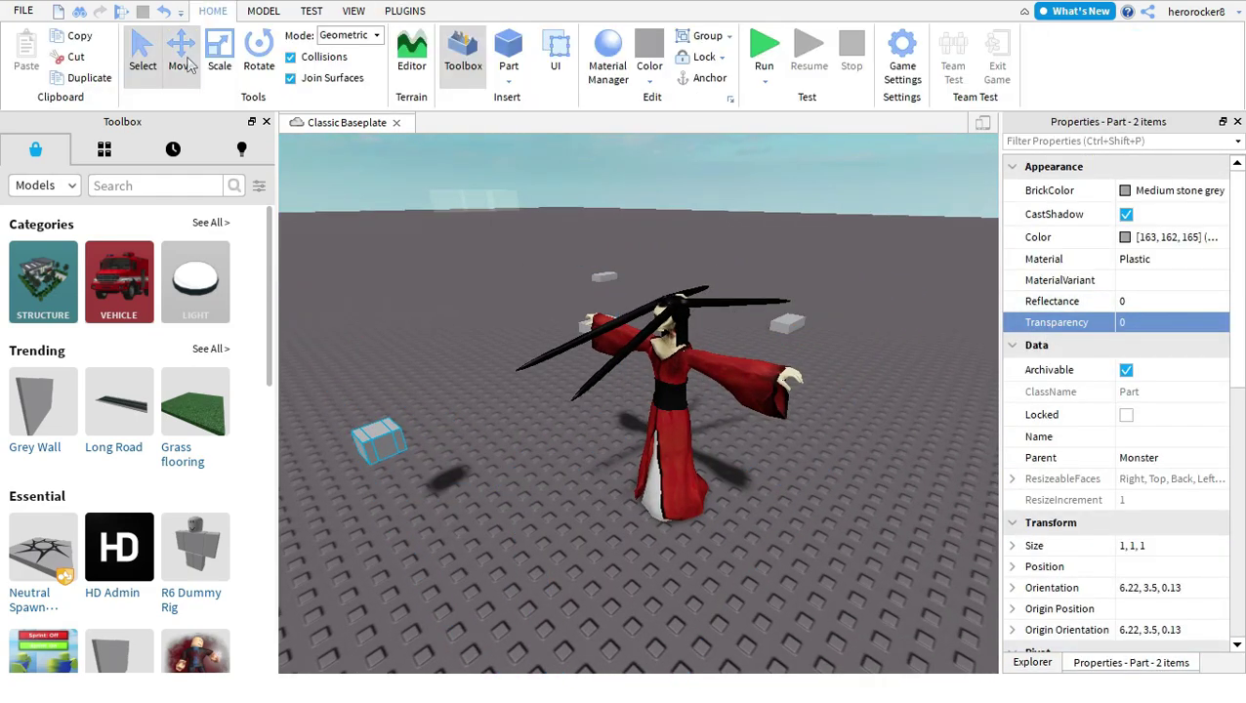
left_click_drag(455, 415, 510, 375)
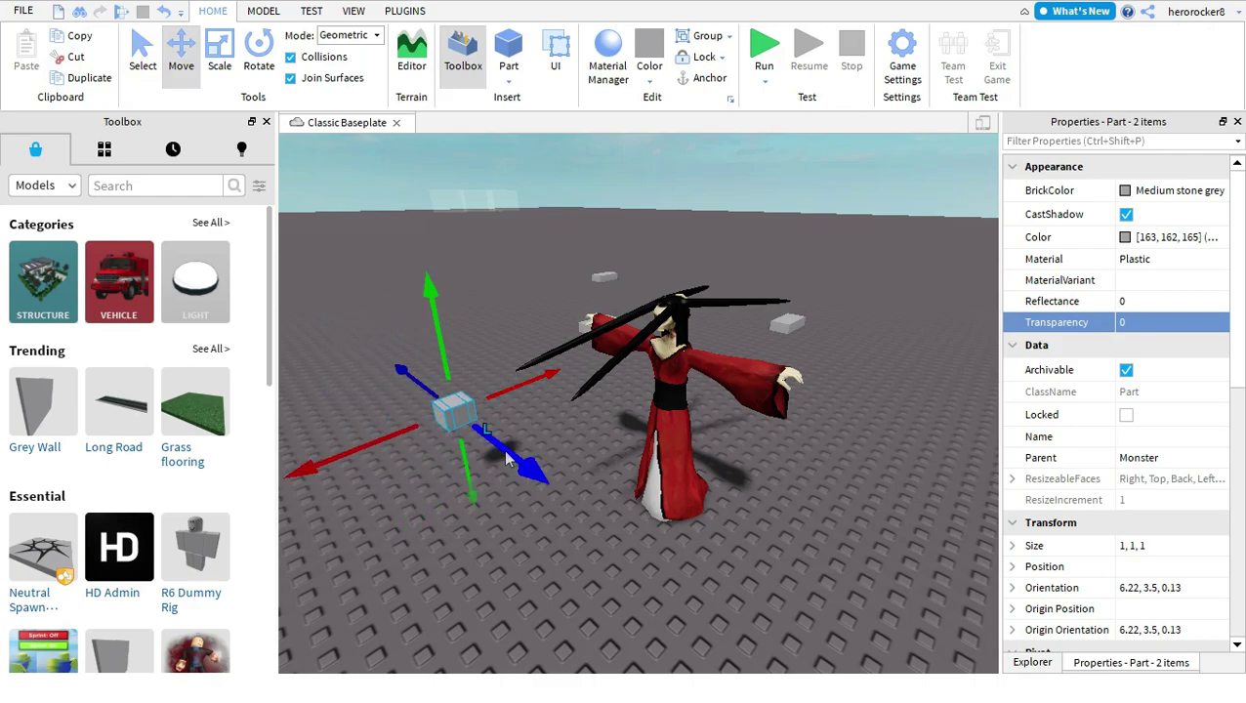
left_click_drag(503, 450, 592, 513)
right_click_drag(592, 459, 618, 439)
scroll(618, 439, "up", 2)
Step: Rotate the two jumpscare points roughly a quarter turn and place them centrally in front of the Monster's waist
left_click(258, 54)
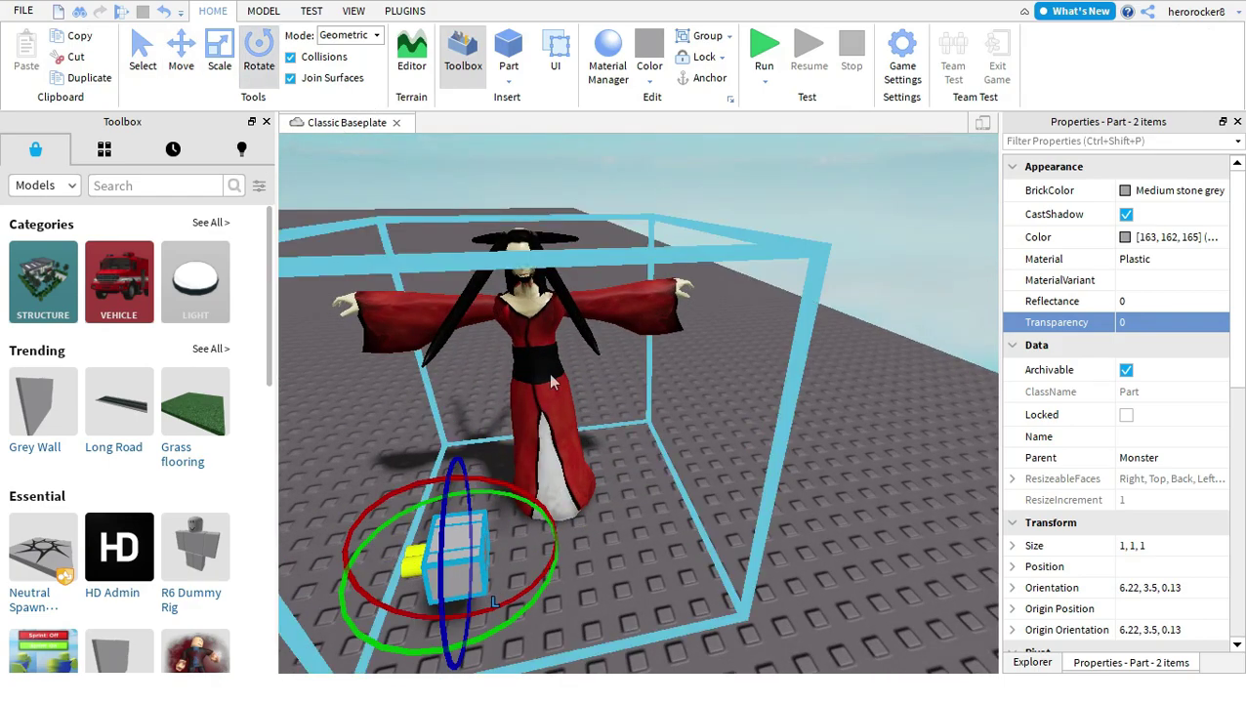
left_click_drag(539, 581, 426, 288)
key("ctrl+2")
left_click_drag(501, 361, 610, 365)
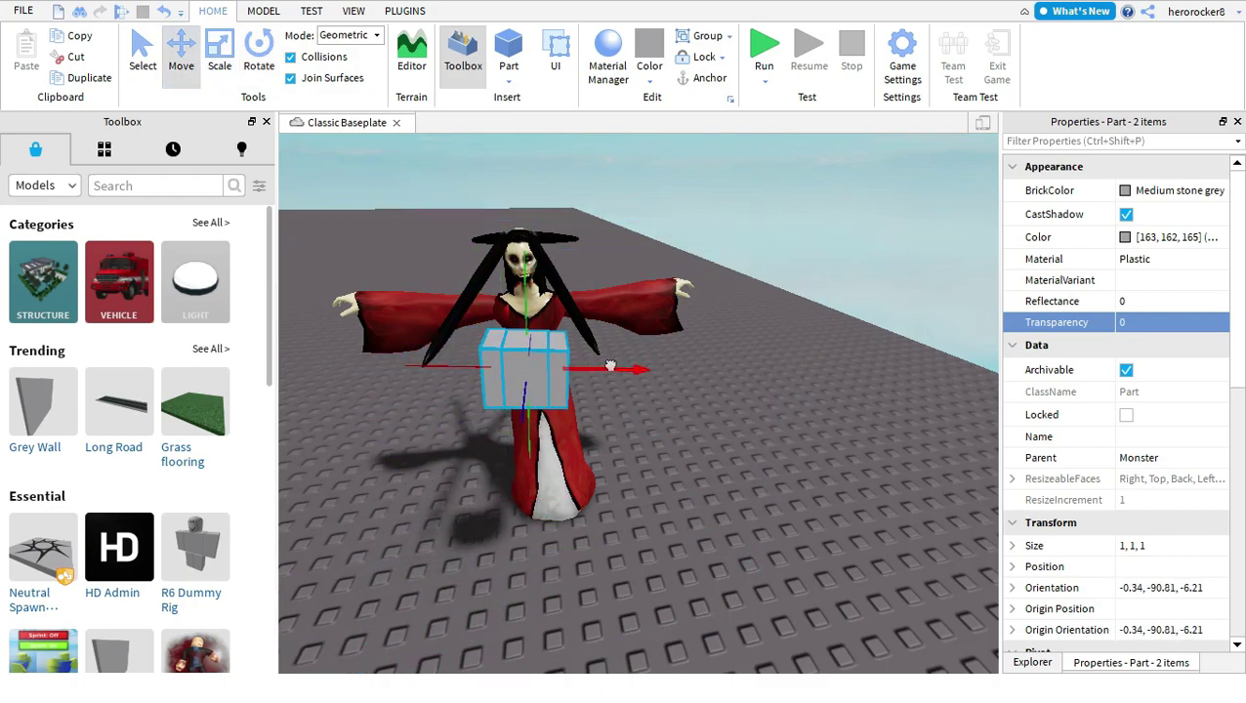
Step: Fine-tune the rotation of both jumpscare points so they sit level and square to the Monster's torso
key("a")
left_click(257, 60)
left_click_drag(778, 381, 798, 392)
left_click_drag(941, 326, 944, 350)
key("d")
right_click_drag(869, 383, 839, 384)
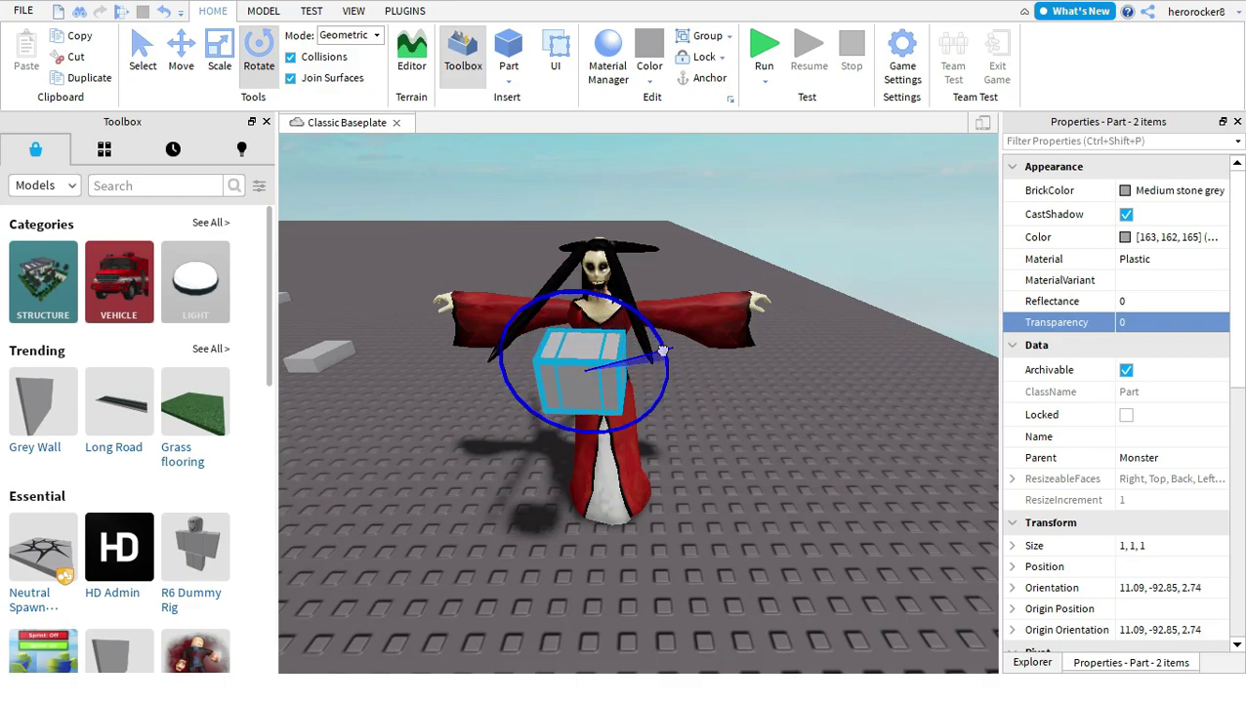
left_click_drag(662, 350, 665, 357)
left_click_drag(569, 351, 576, 324)
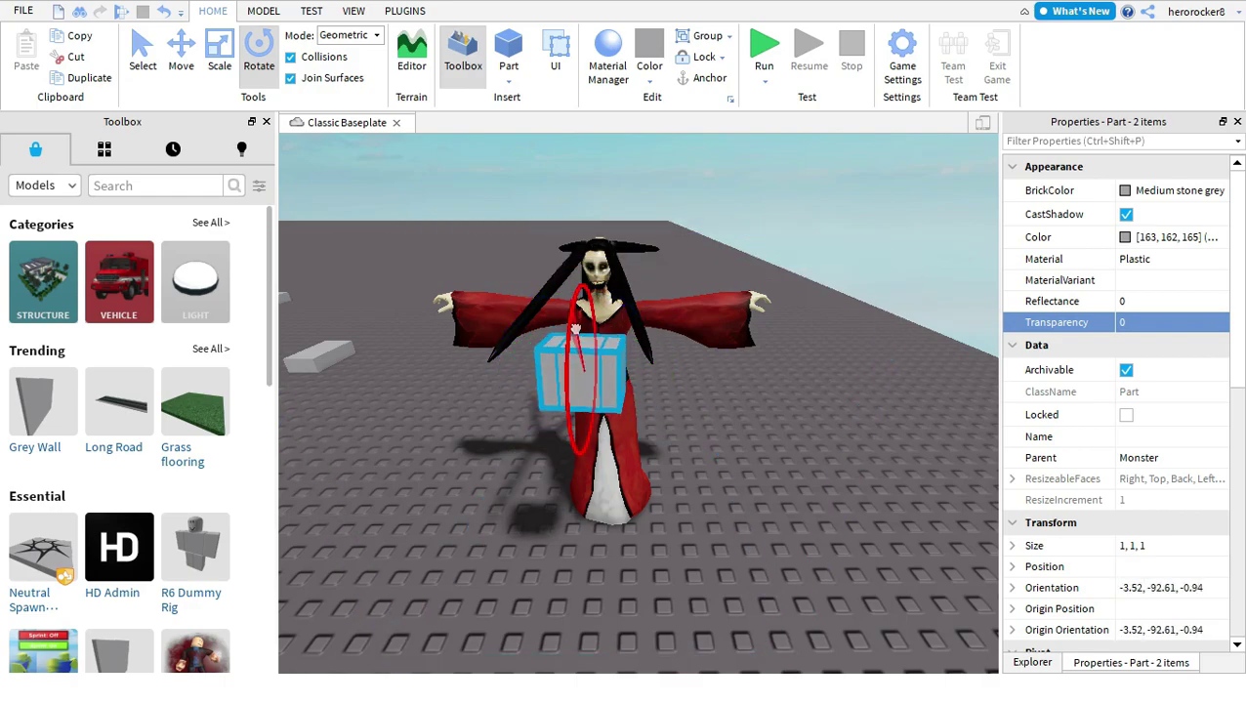
Step: Move both jumpscare points up to the Monster's chest and set their Transparency to 1
left_click_drag(623, 405, 594, 325)
left_click(197, 70)
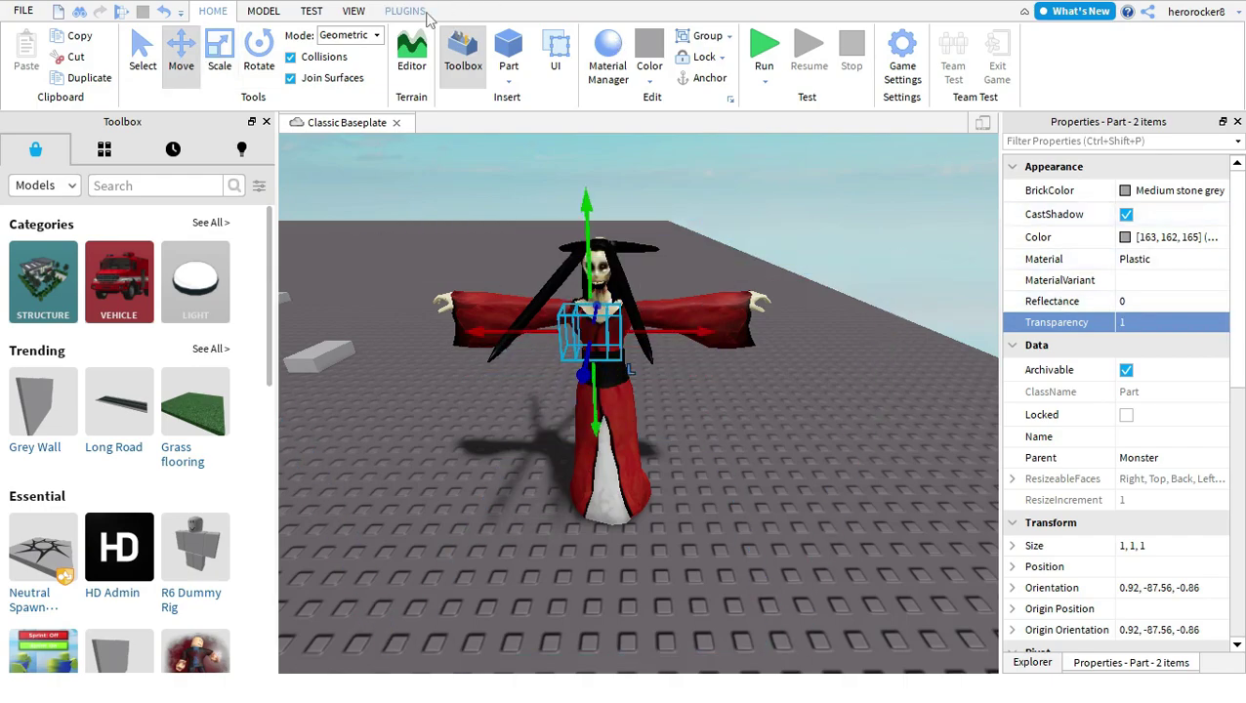
Step: Select the Monster model and show its joints with the RigEdit Lite plugin
left_click(404, 11)
left_click(1035, 662)
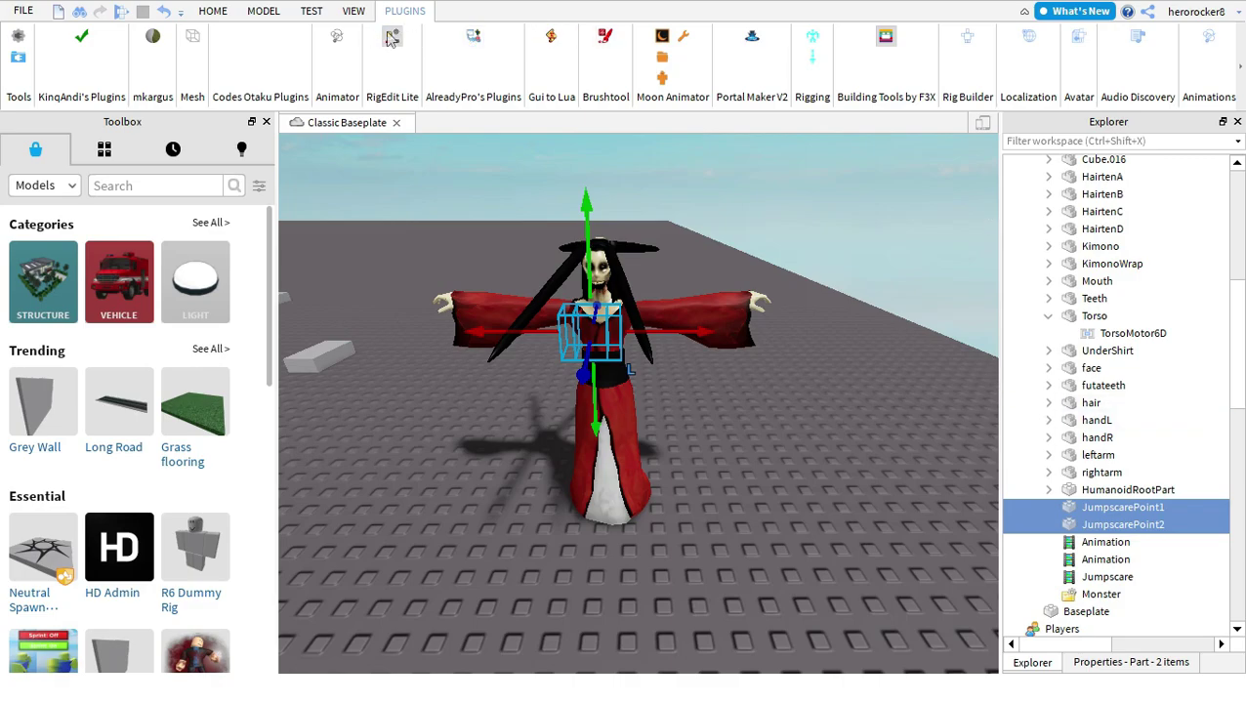
left_click(723, 311)
left_click(392, 44)
scroll(1168, 445, "down", 2)
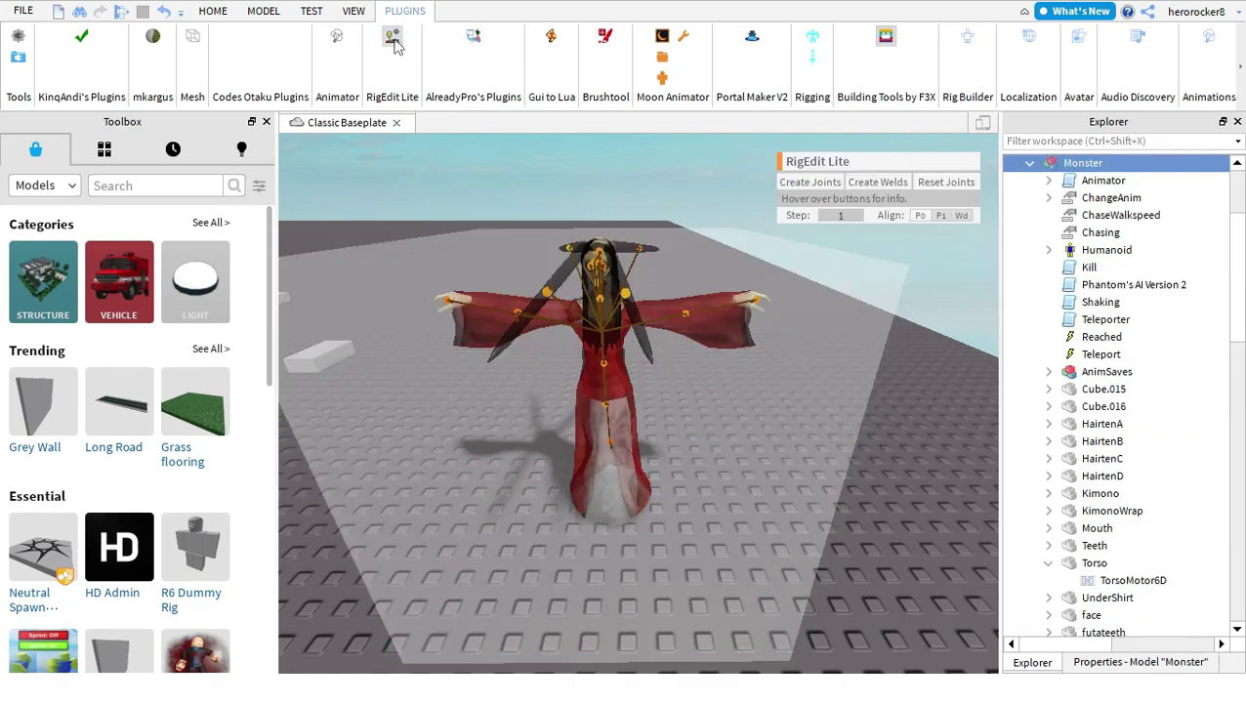
scroll(1126, 415, "up", 1)
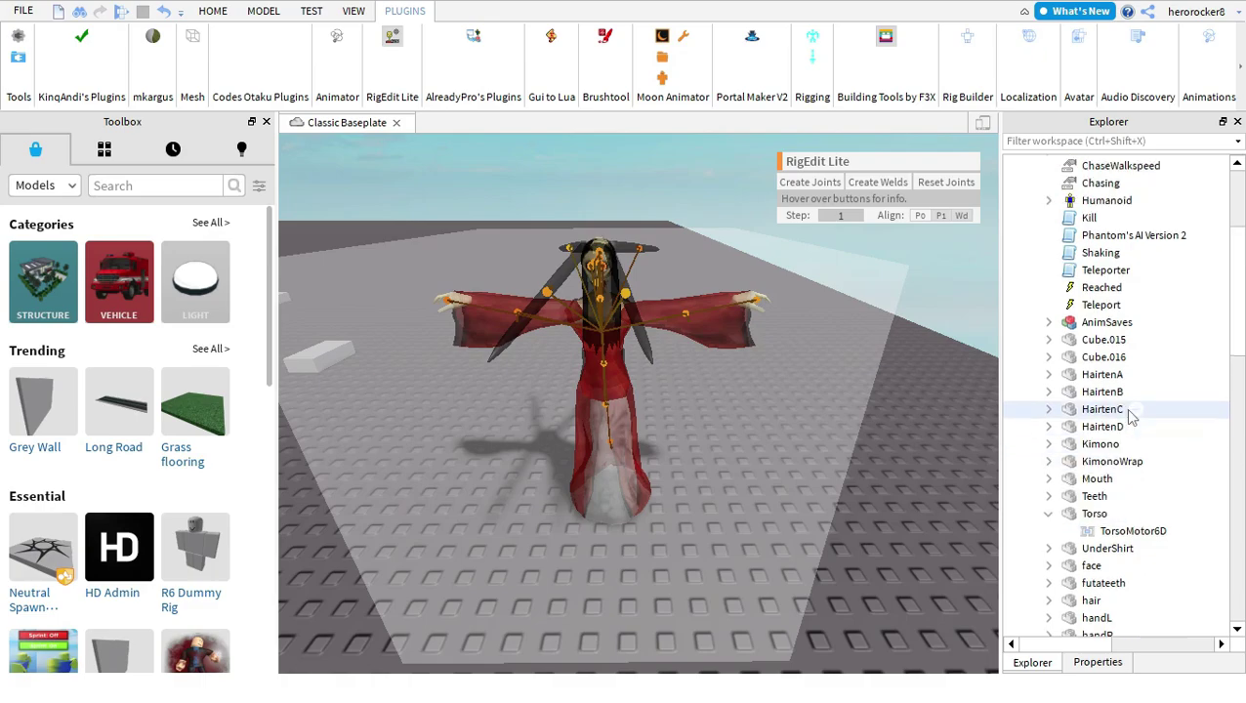
Step: Connect JumpscarePoint1 and JumpscarePoint2 to the Torso with RigEdit Lite welds and joints, and close the plugin
left_click(1085, 512)
scroll(1113, 500, "down", 4)
left_click(1099, 525, "ctrl")
left_click(1113, 507, "ctrl")
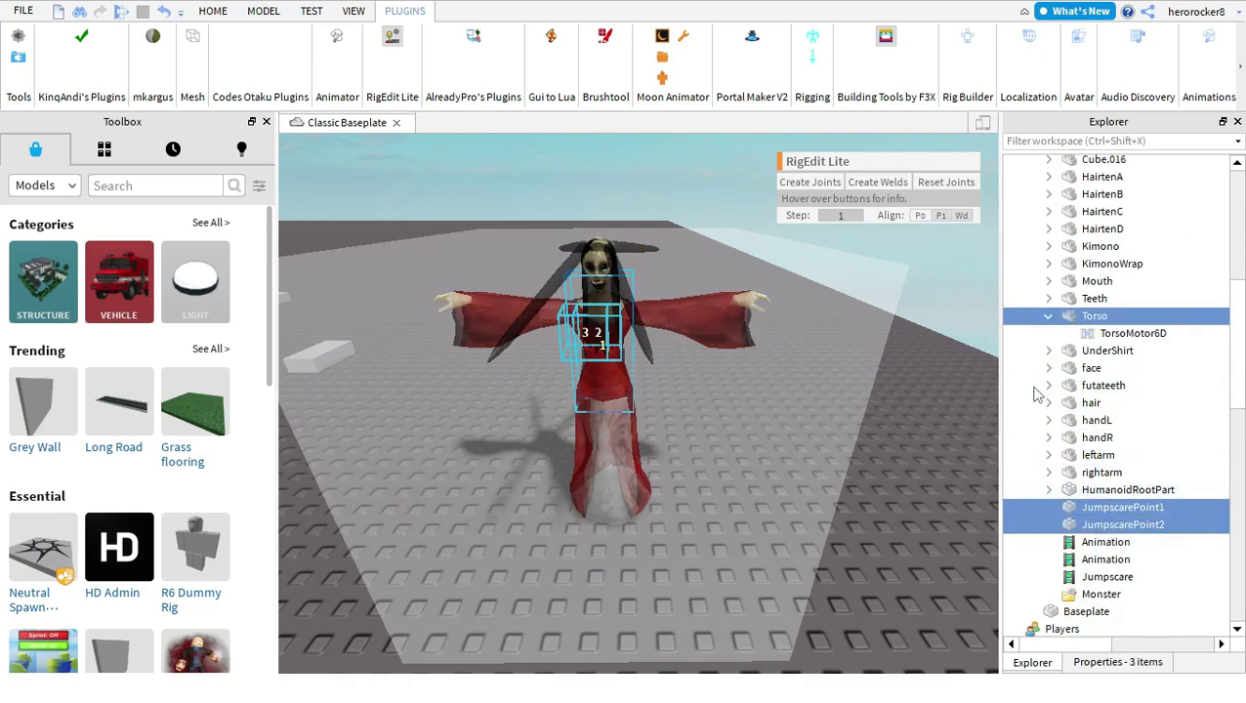
left_click(870, 184)
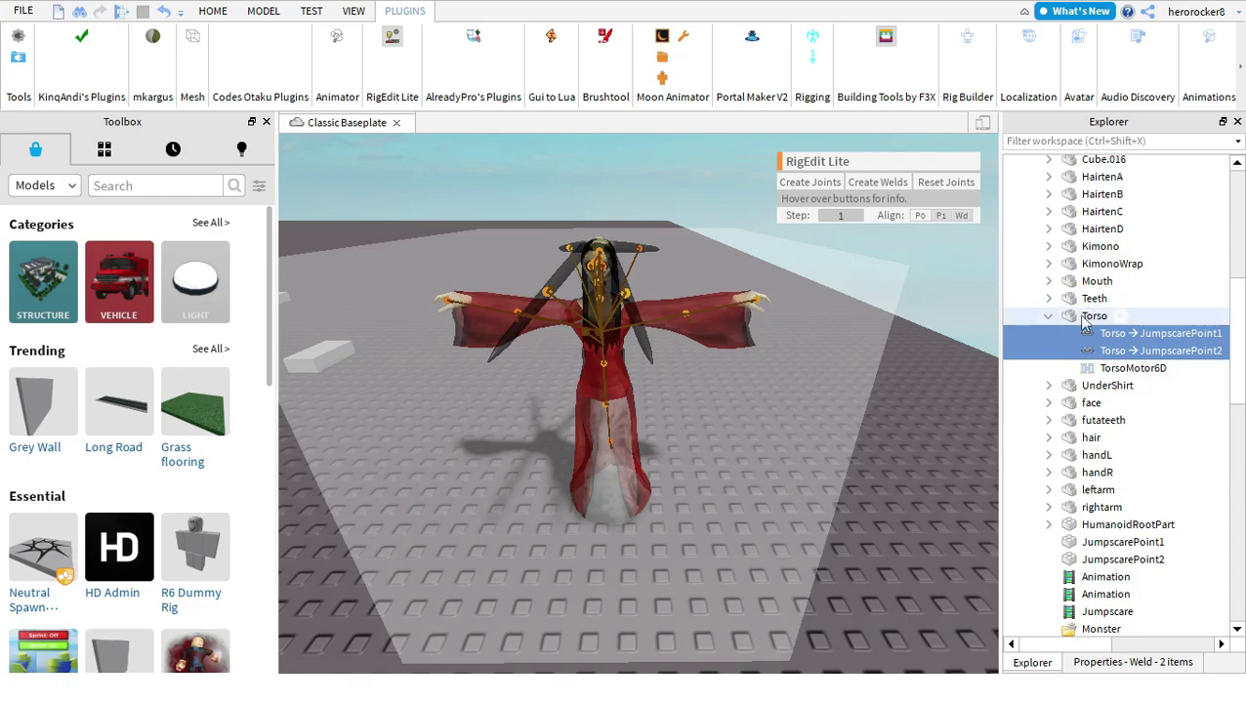
left_click(810, 182)
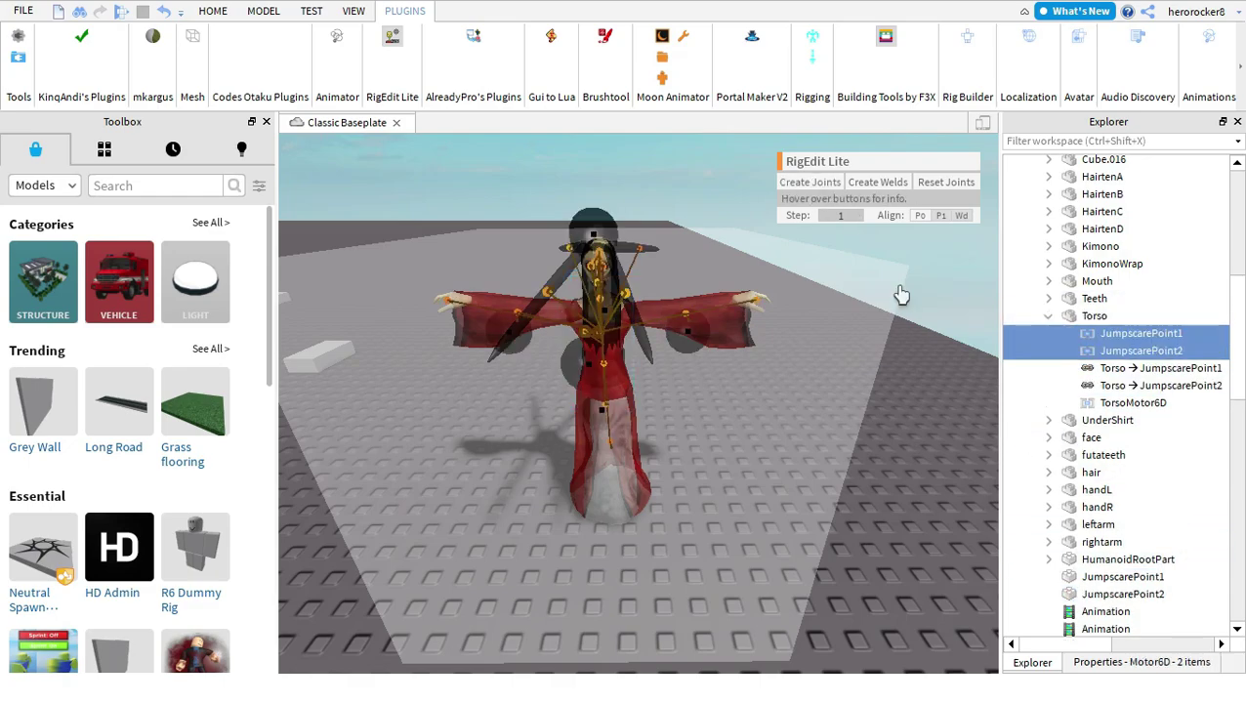
left_click(960, 451)
left_click(394, 41)
Step: Play-test the place to check the Monster's chase and jumpscare on the player character, and stop the test
left_click(228, 12)
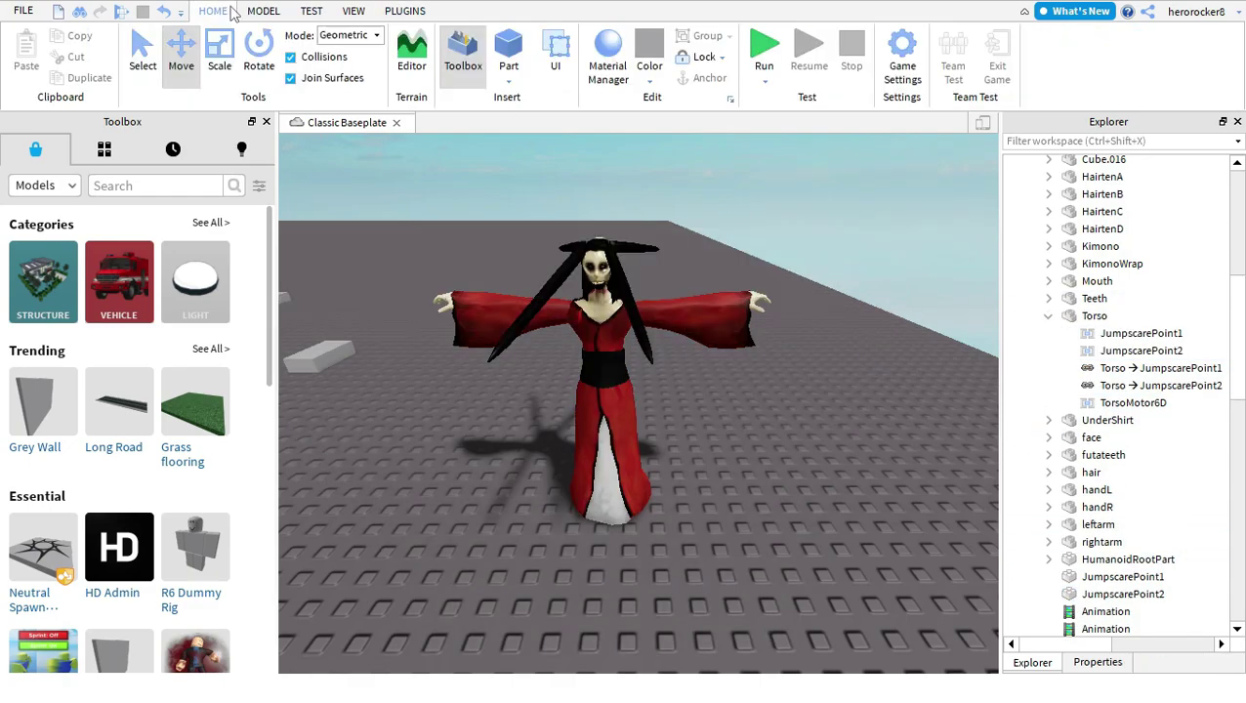
left_click(768, 72)
left_click(766, 102)
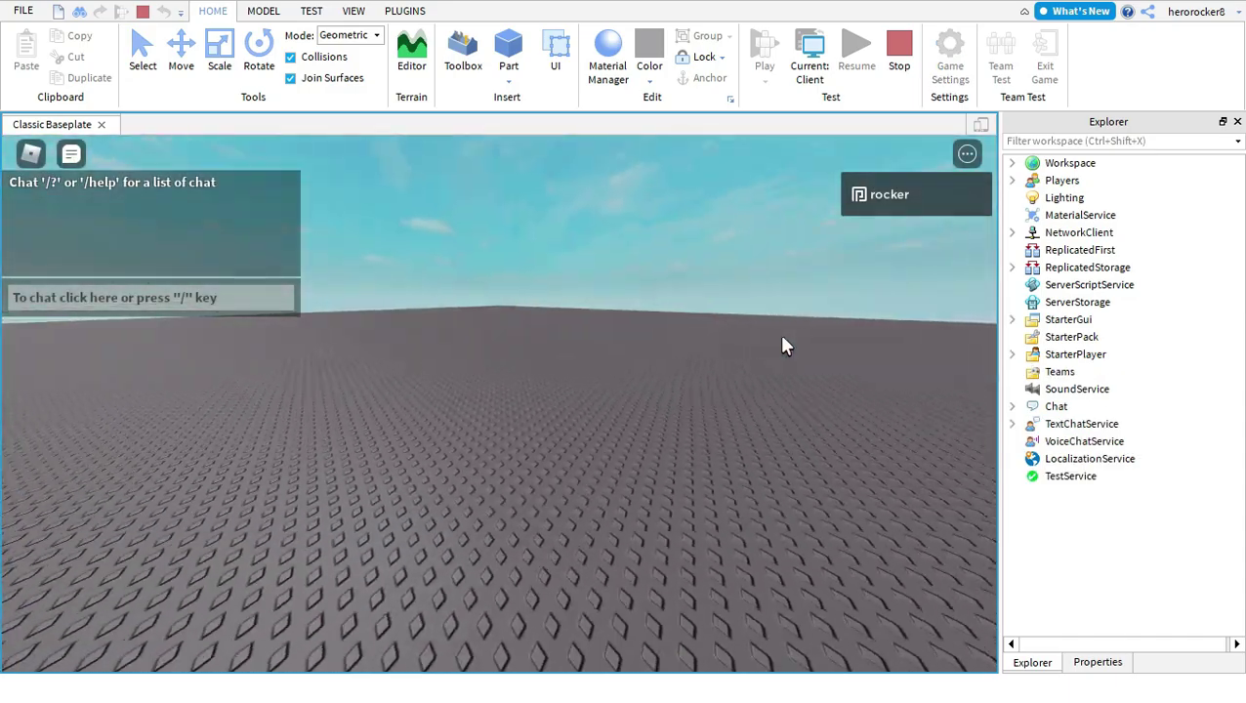
right_click_drag(782, 337, 719, 334)
scroll(798, 338, "up", 5)
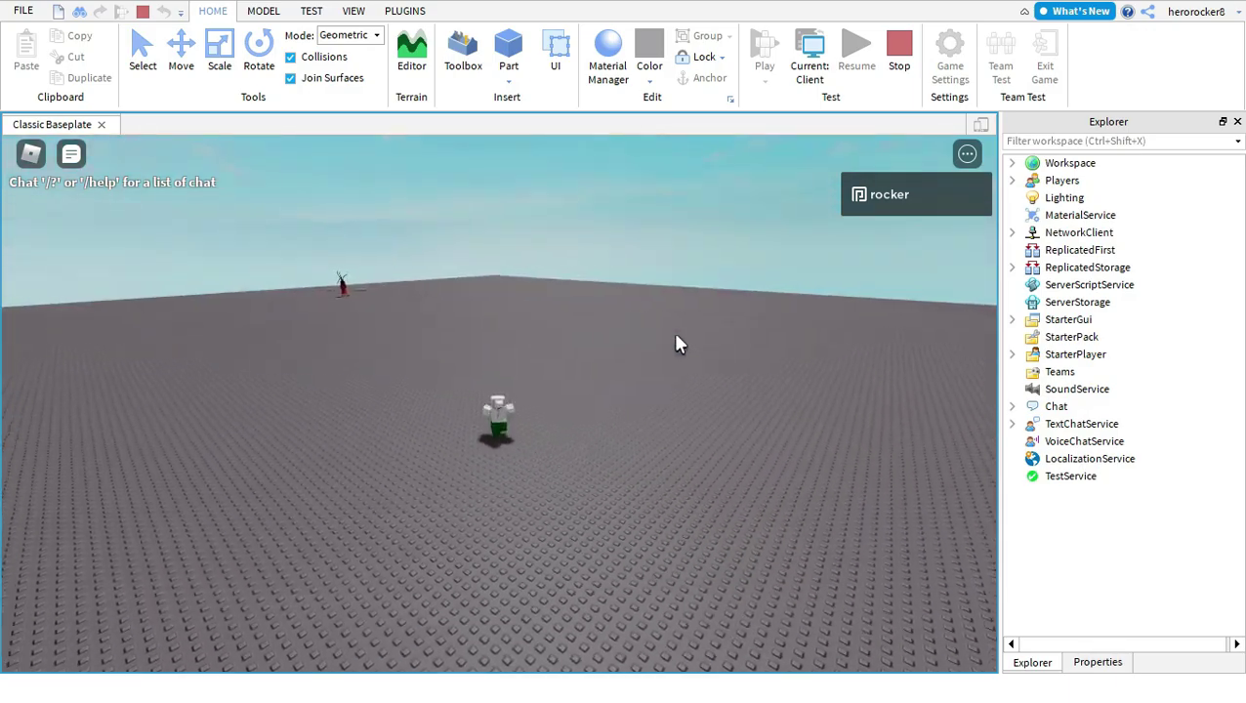
scroll(646, 330, "up", 3)
scroll(645, 325, "down", 3)
right_click_drag(645, 325, 650, 320)
scroll(651, 319, "up", 5)
scroll(651, 319, "up", 3)
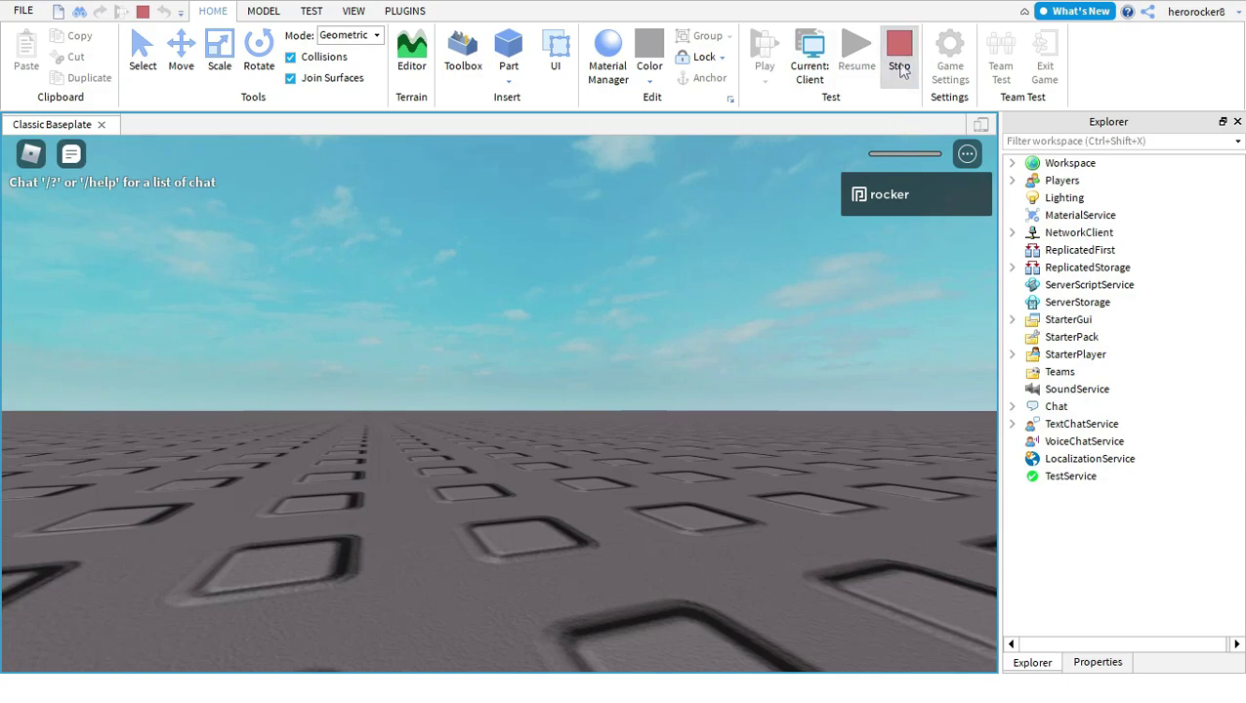
left_click(899, 66)
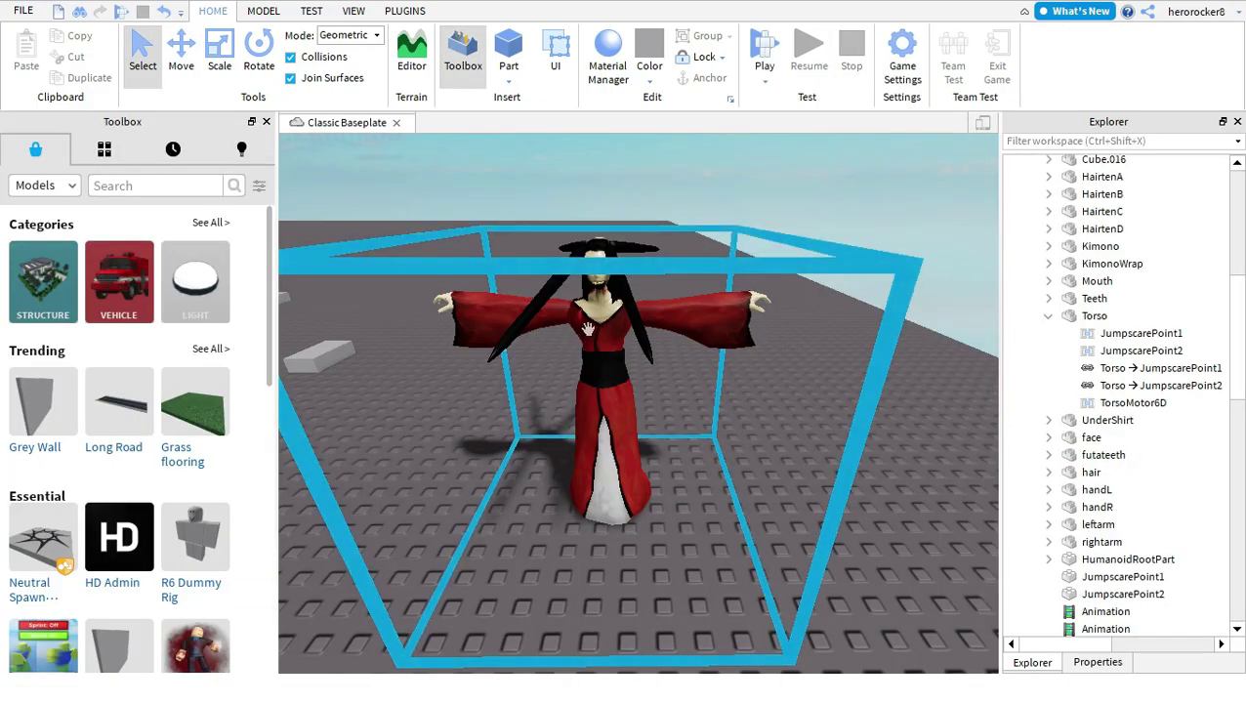